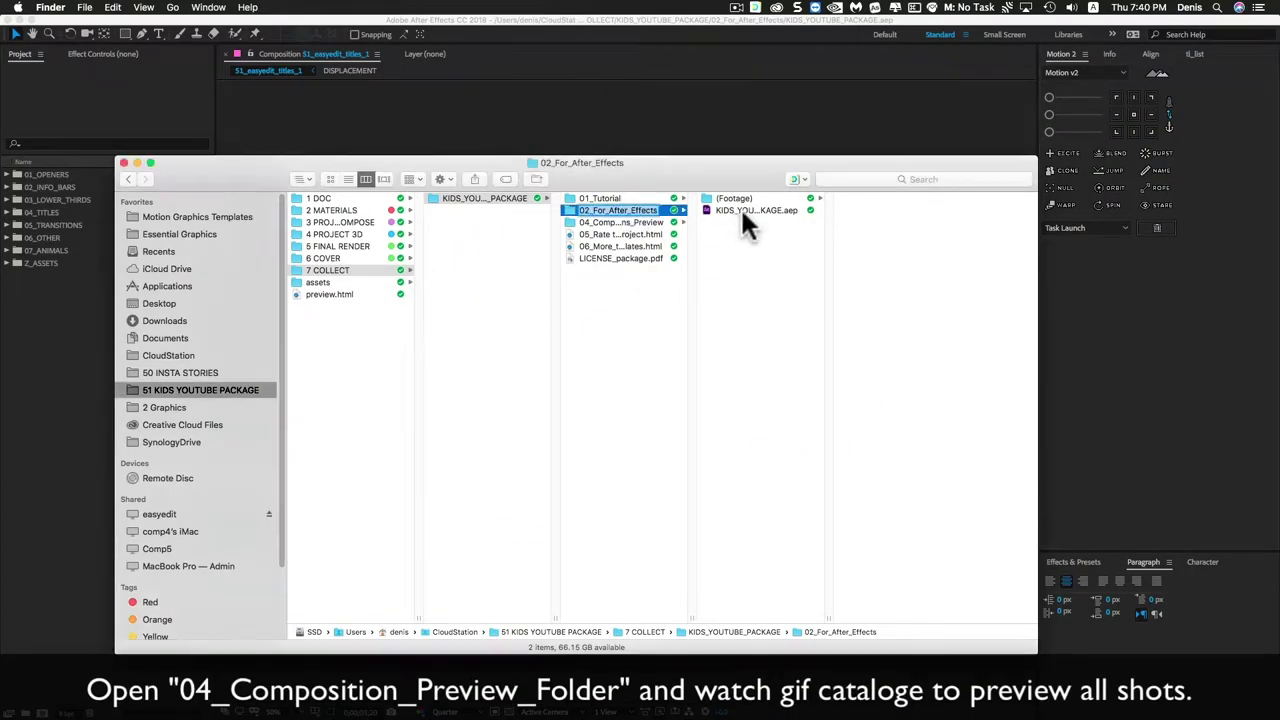
Open preview.html from the 04_Compositions_Preview folder in Safari to view the gif catalog.
left_click(740, 211)
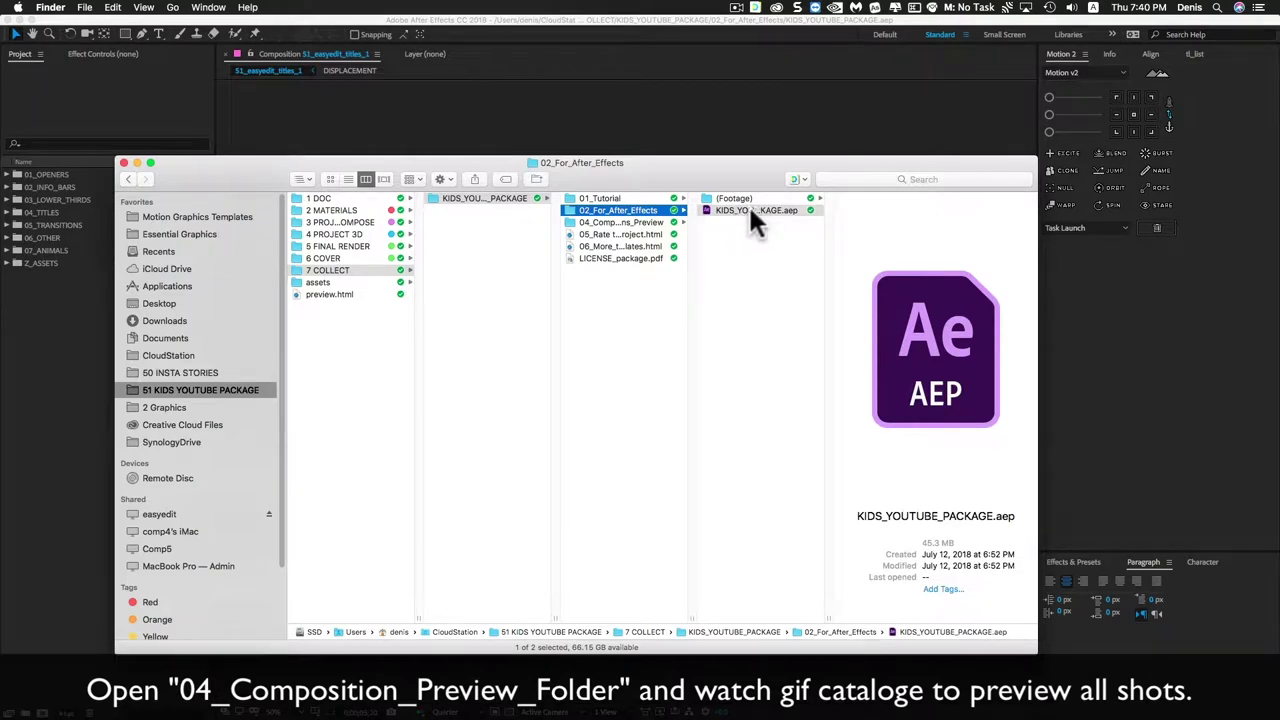
left_click(641, 224)
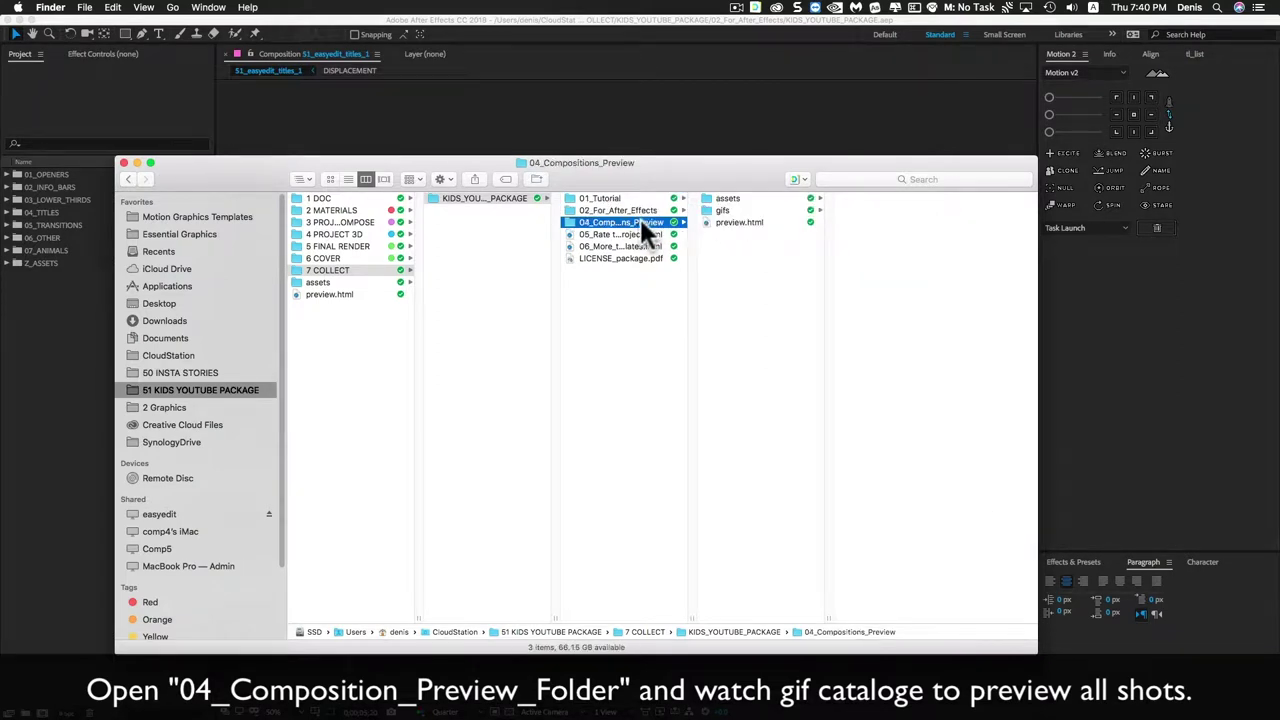
left_click(726, 223)
double_click(733, 223)
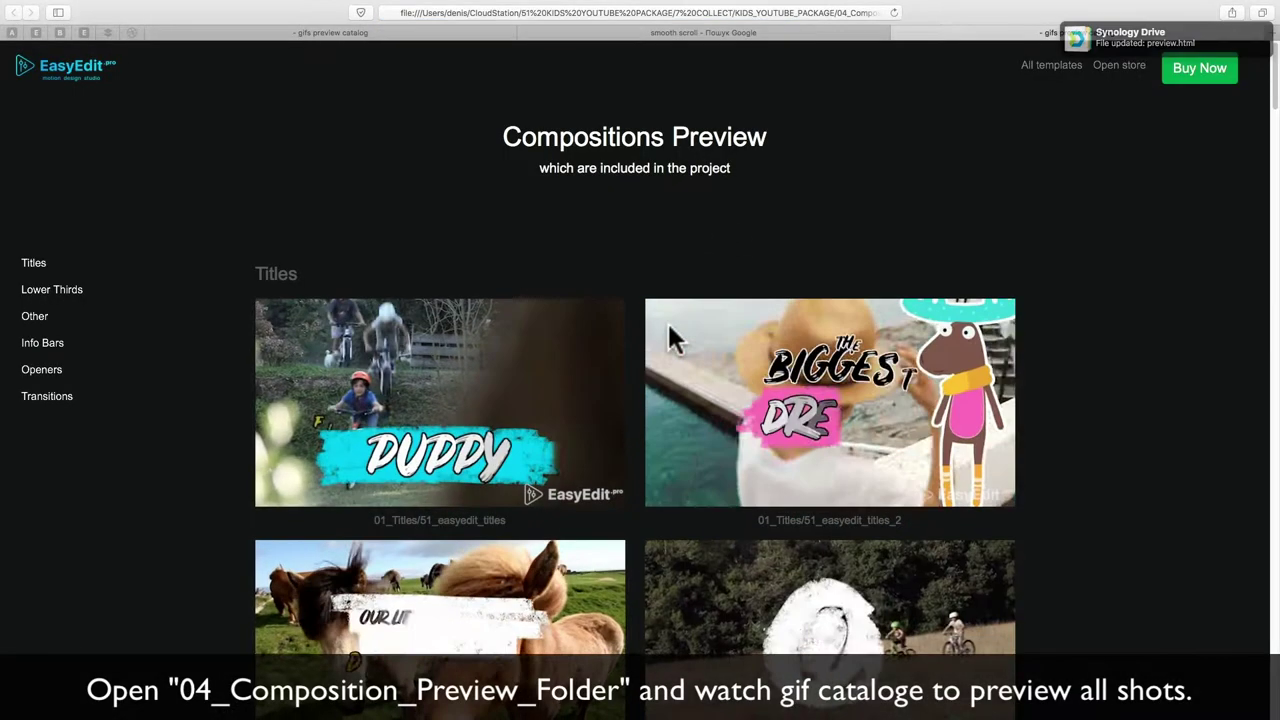
Scroll down through the Titles previews in the catalog.
scroll(649, 391, "down", 3)
scroll(580, 423, "down", 8)
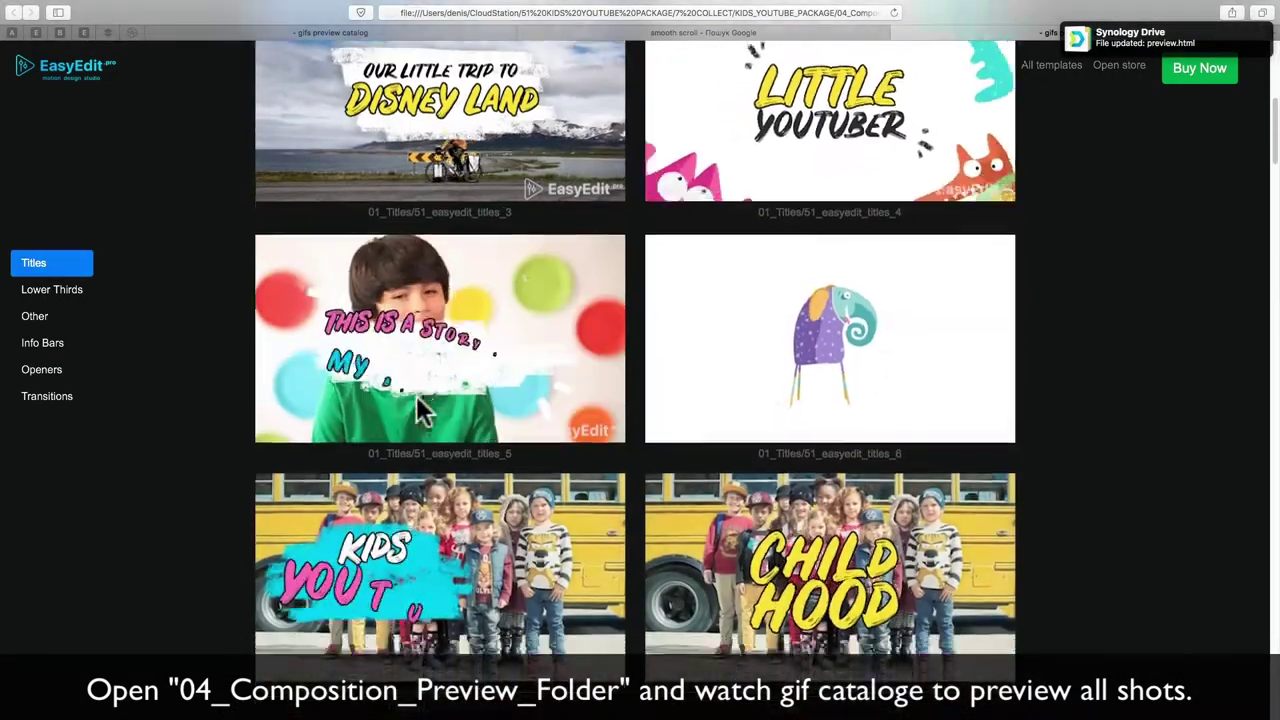
scroll(418, 408, "down", 8)
scroll(416, 406, "down", 4)
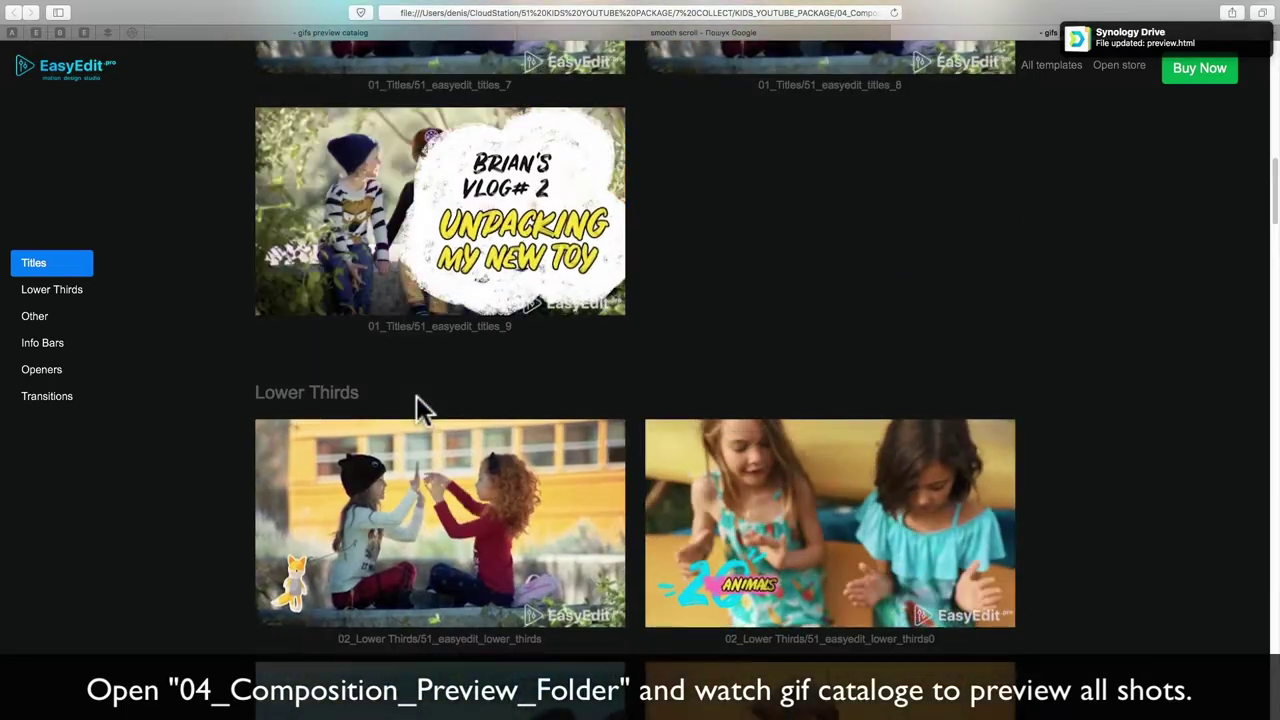
scroll(416, 396, "down", 4)
scroll(415, 395, "down", 5)
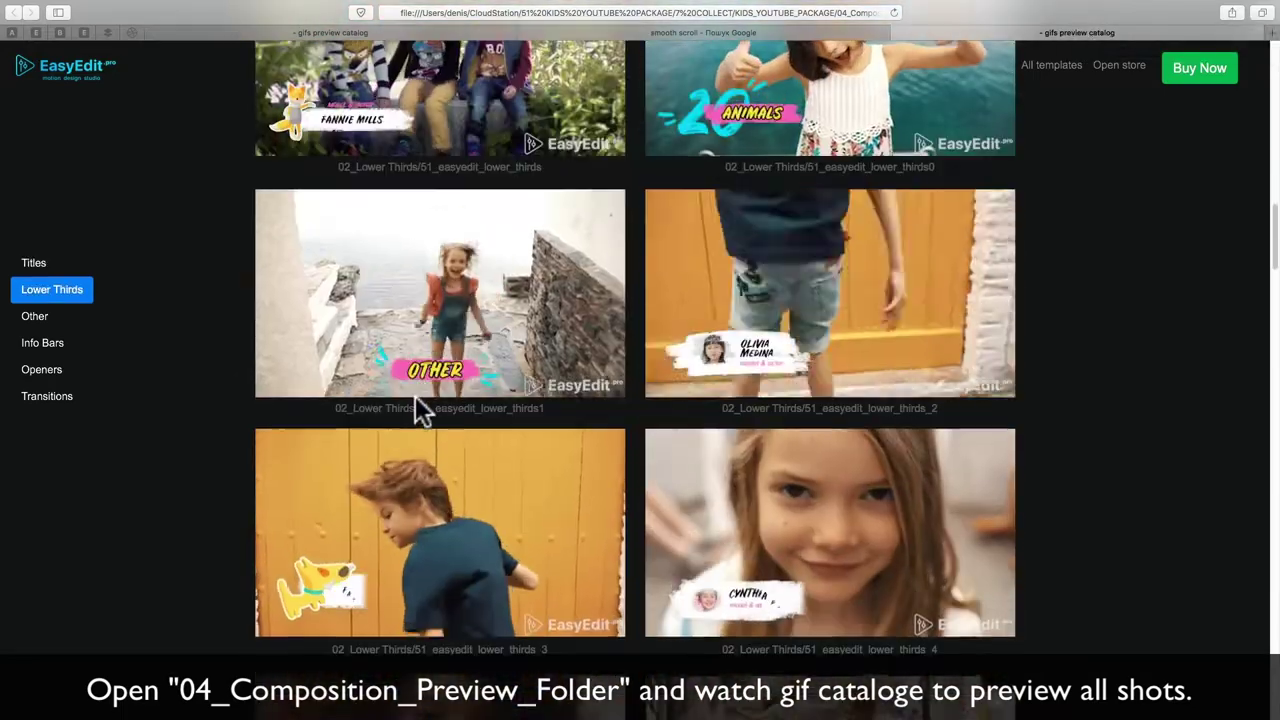
scroll(415, 397, "down", 7)
scroll(417, 410, "down", 1)
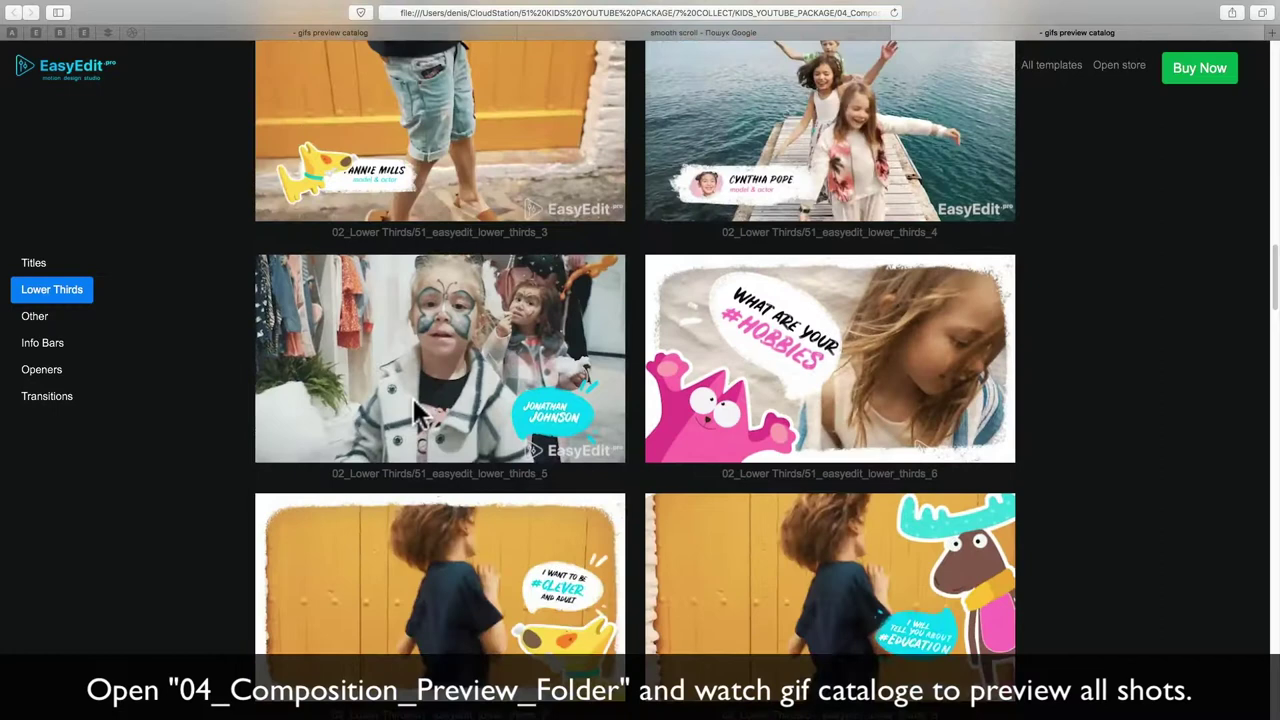
scroll(415, 405, "down", 3)
scroll(389, 312, "down", 4)
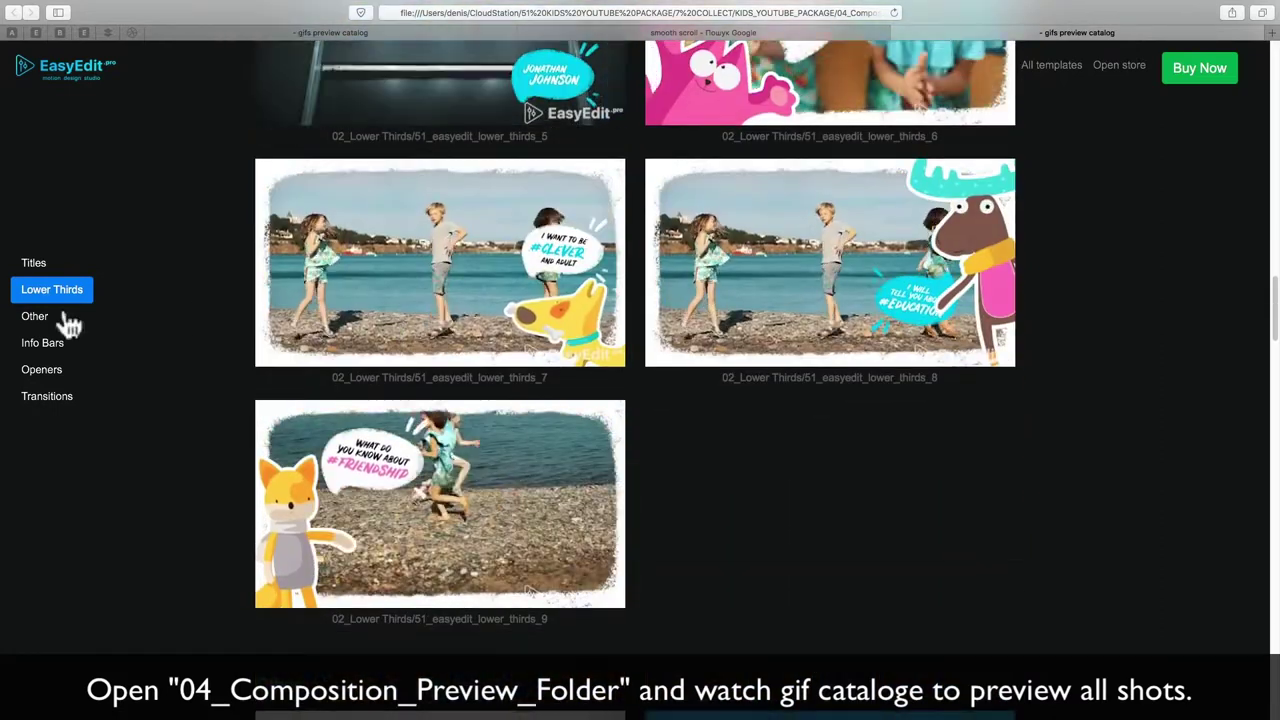
Jump through the catalog's Other, Info Bars, Openers and Transitions sections.
left_click(60, 318)
left_click(50, 344)
left_click(58, 371)
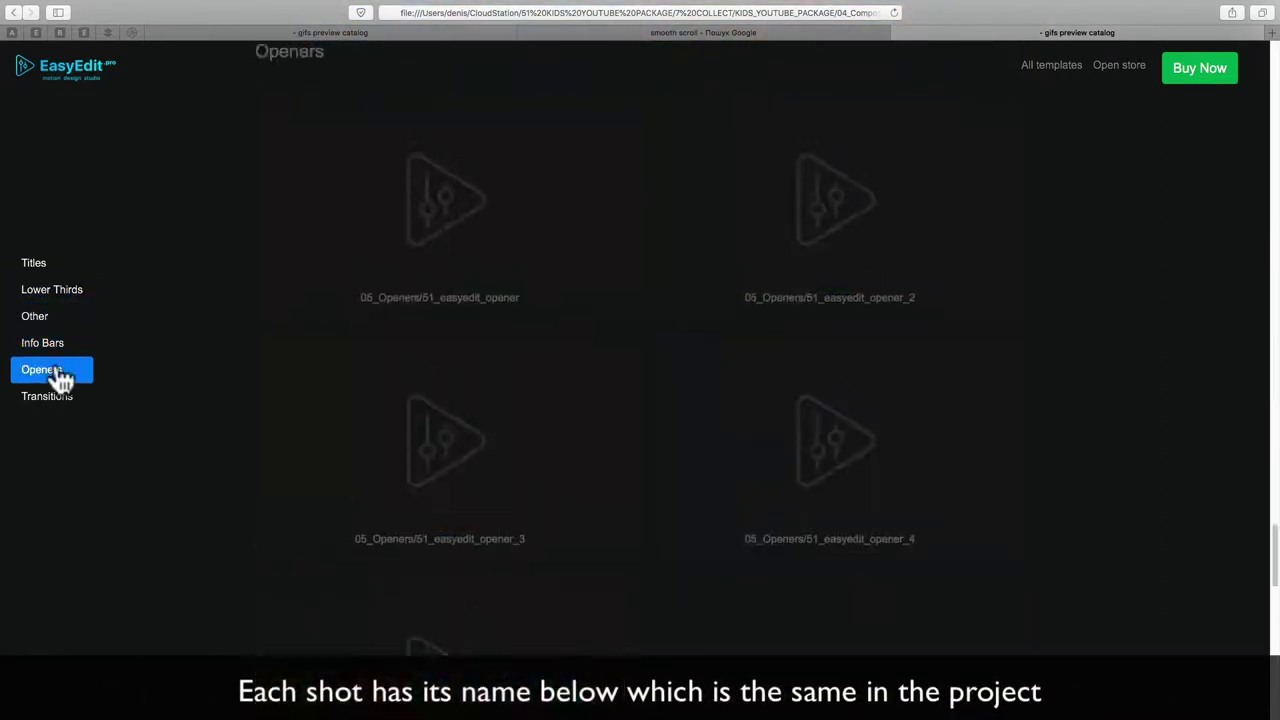
left_click(55, 397)
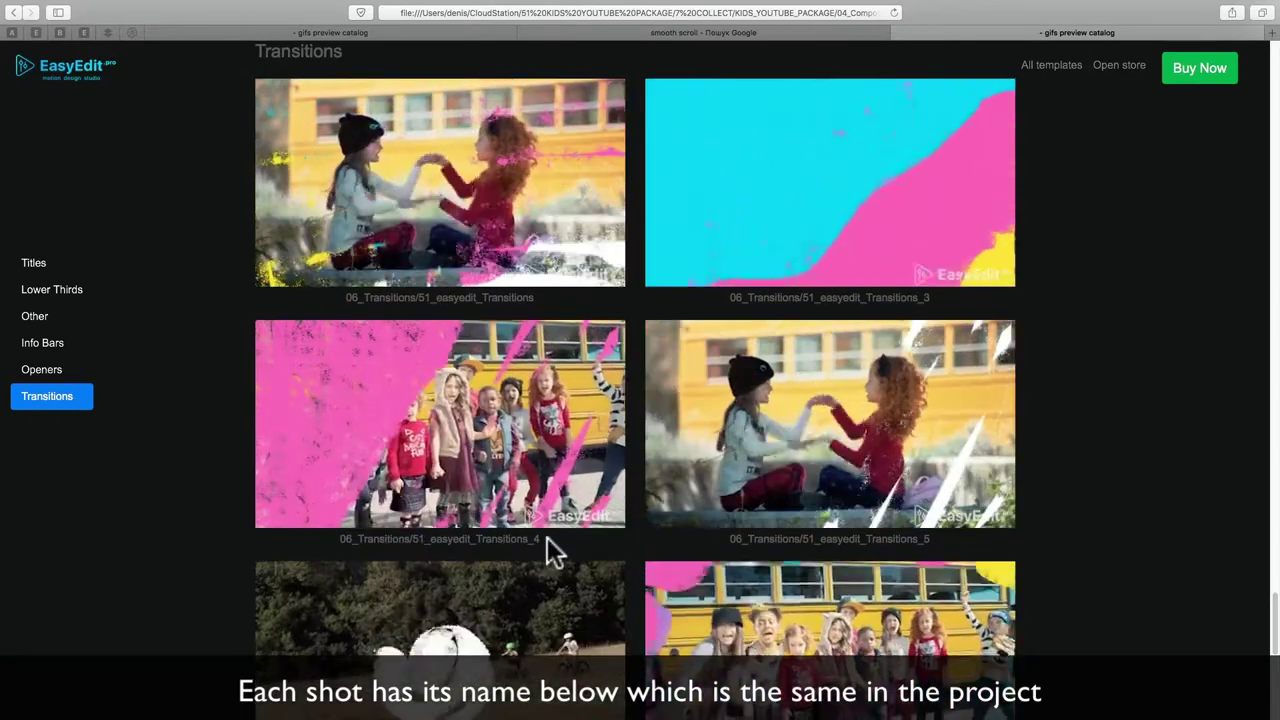
Select the 51_easyedit_Transitions_4 and Transitions_5 shot names, then return to the After Effects desktop.
left_click_drag(540, 539, 416, 539)
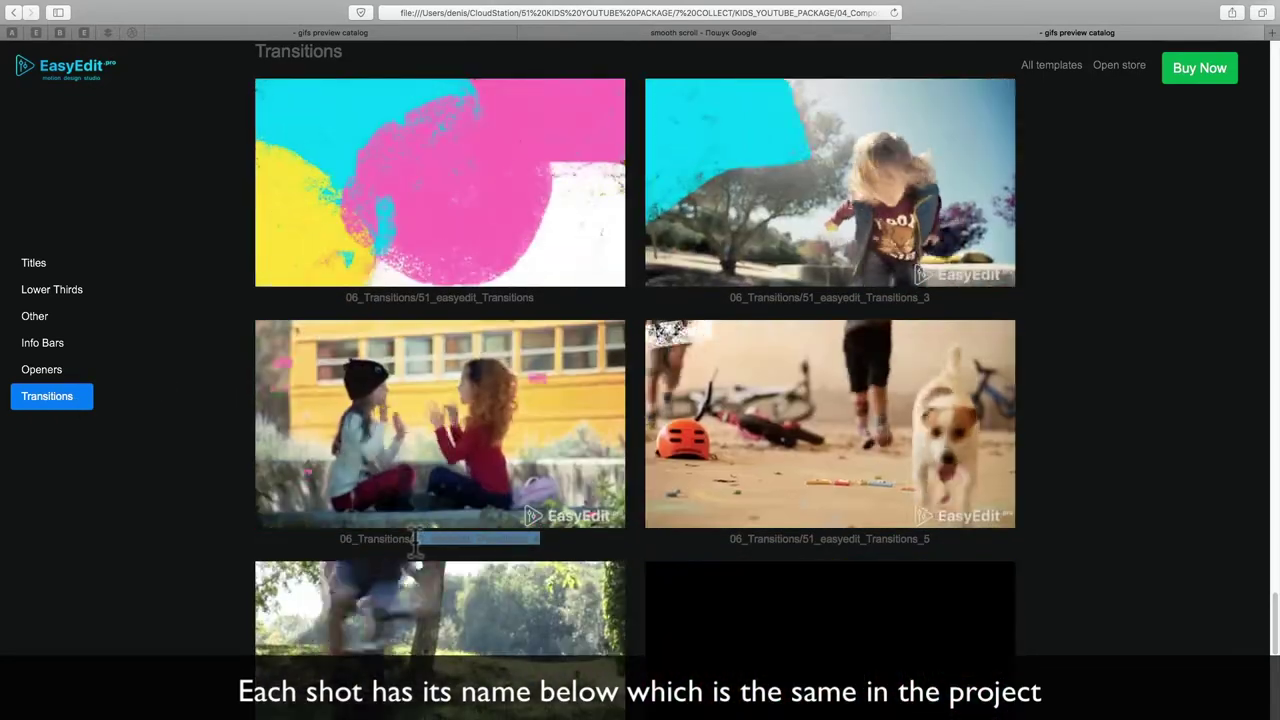
left_click(928, 540)
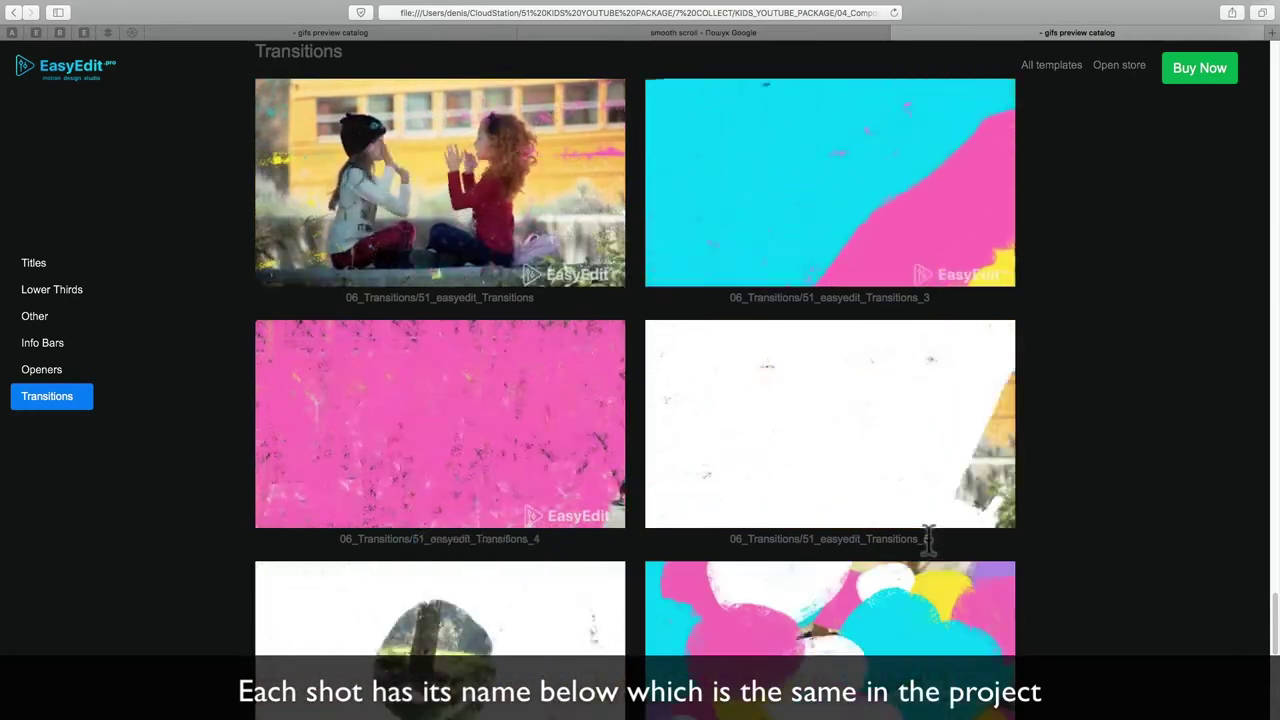
left_click_drag(928, 540, 803, 539)
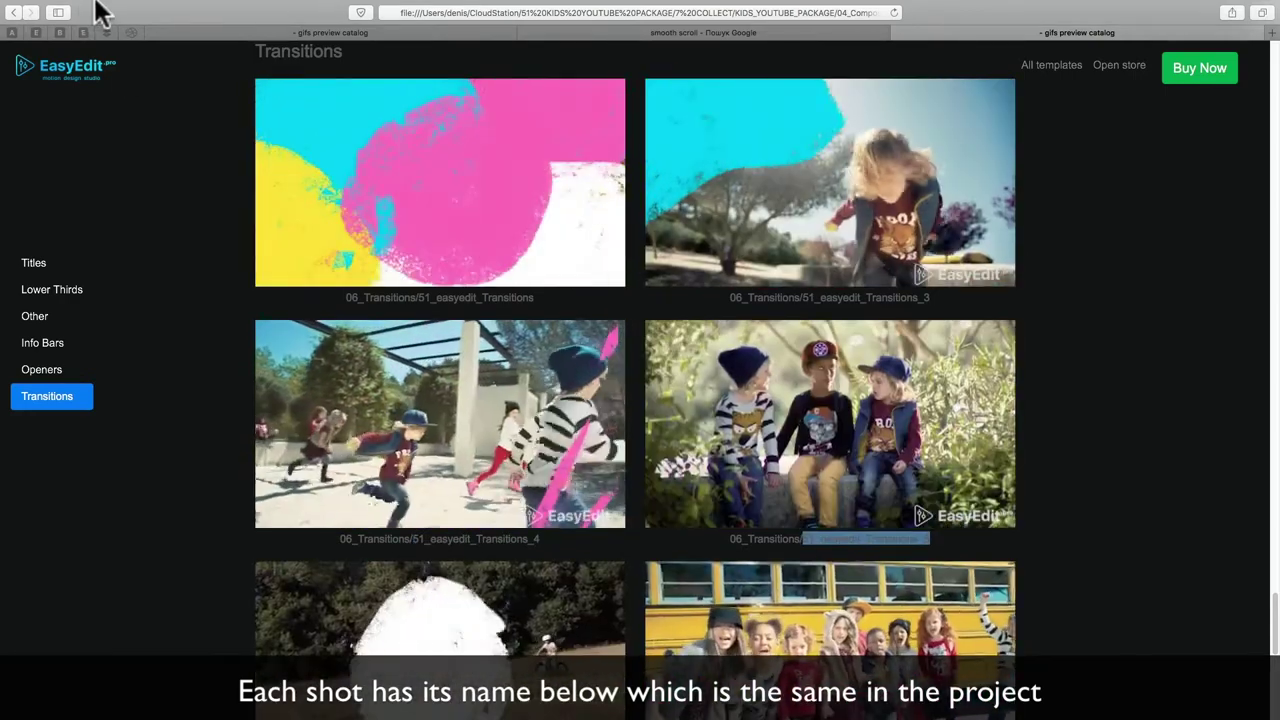
key("ctrl+Left")
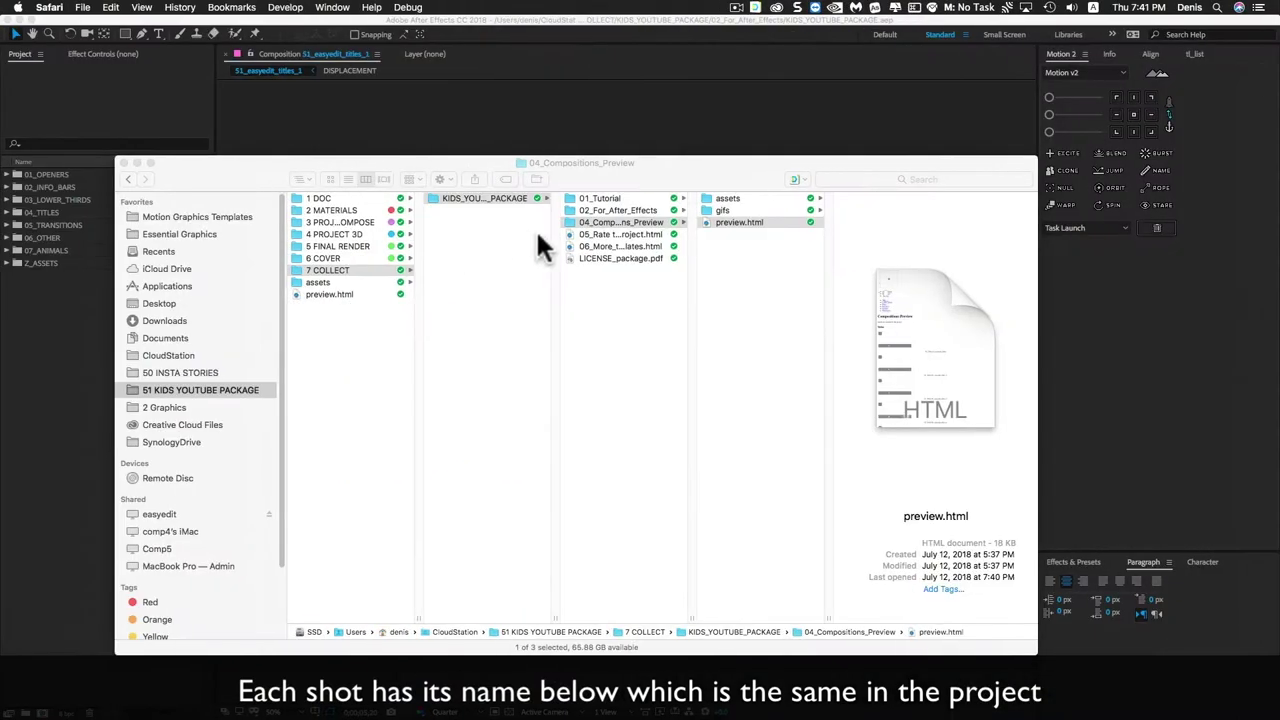
Search the project for 'transi' and open the 51_easyedit_Transitions_5 composition.
left_click(460, 126)
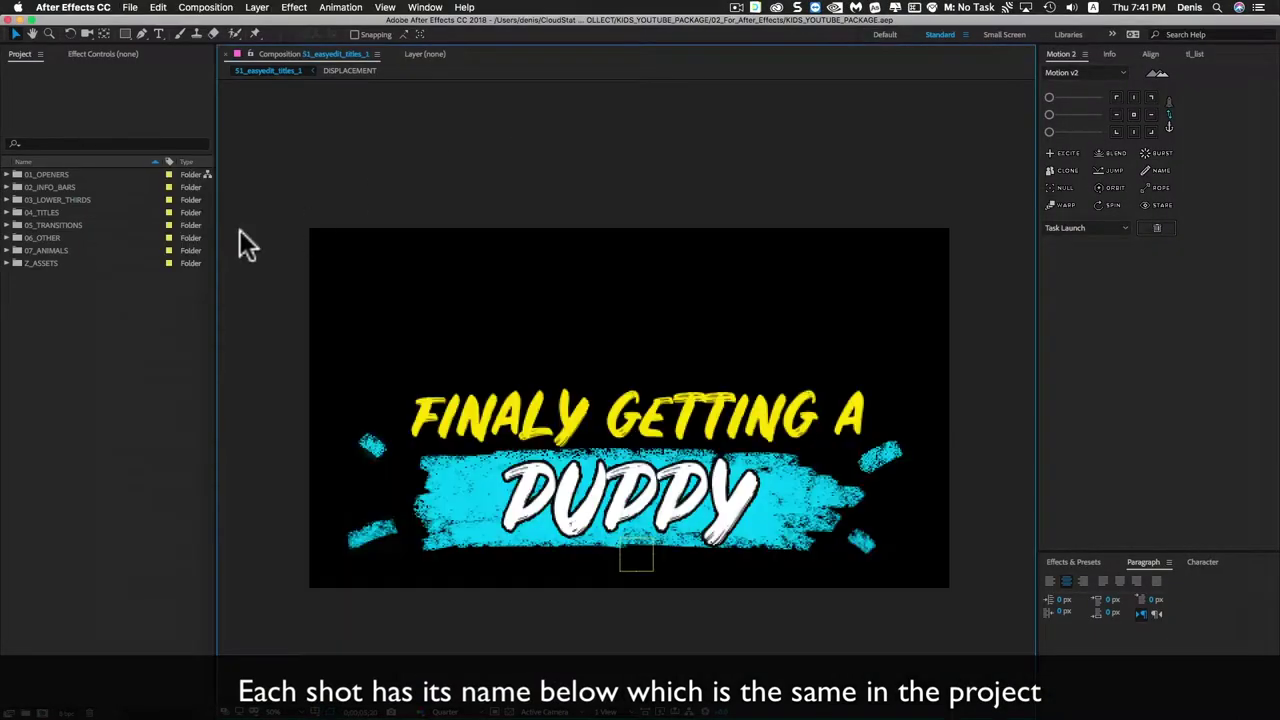
left_click(42, 143)
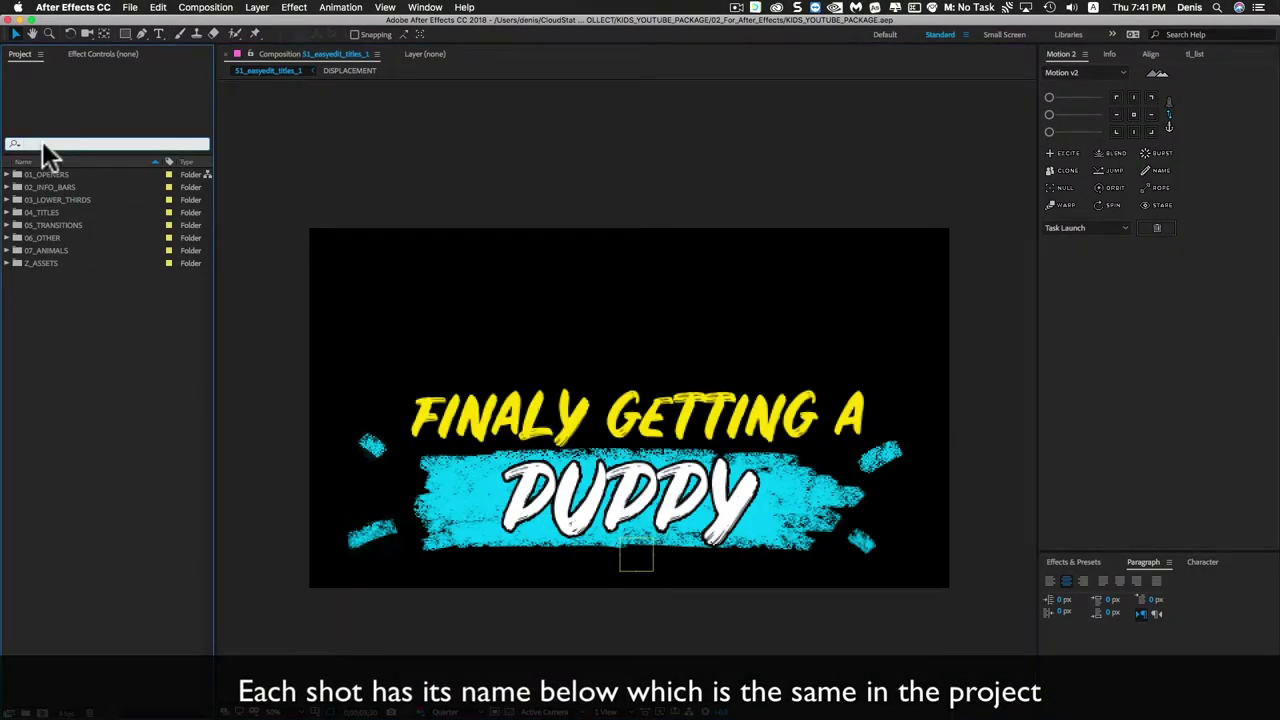
type("transi")
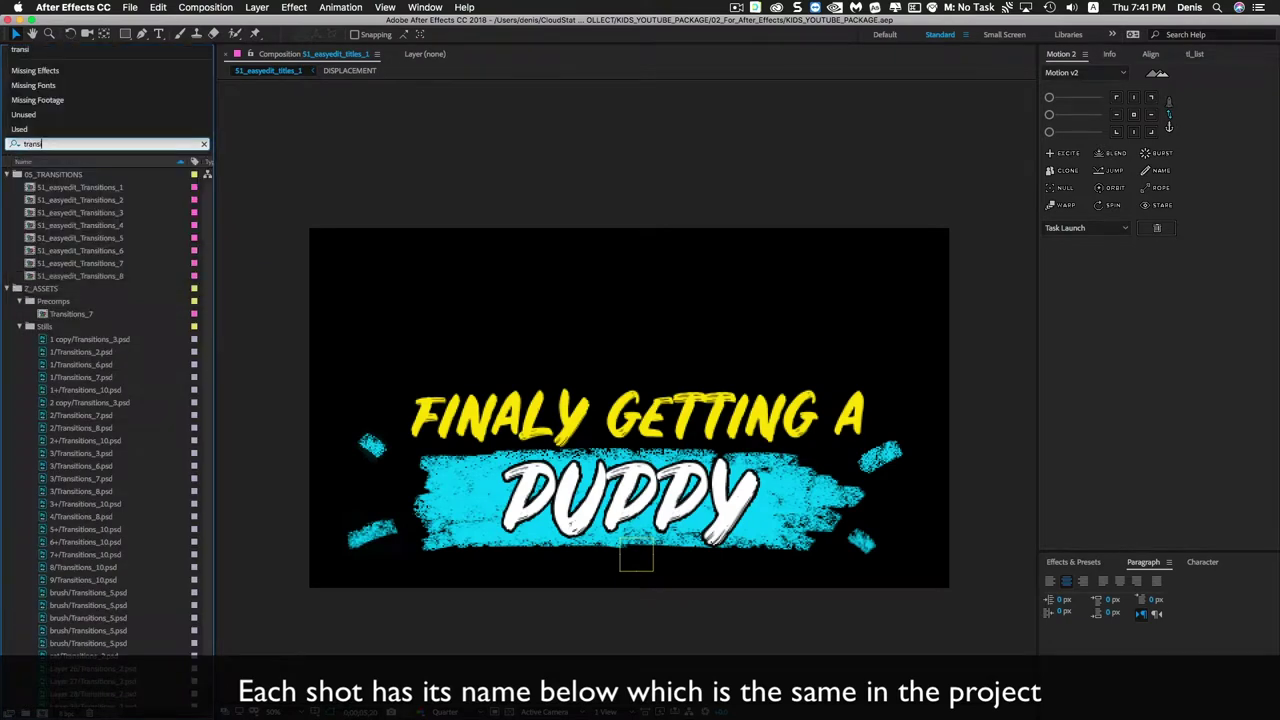
left_click(111, 221)
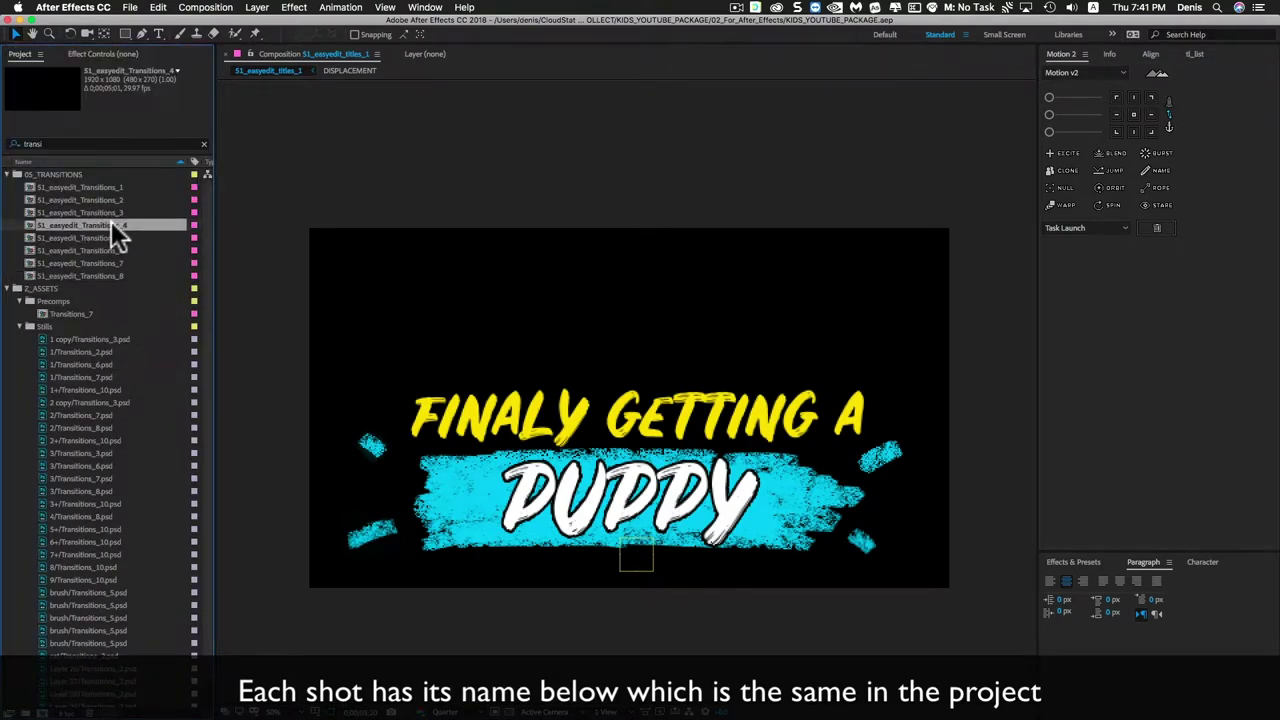
double_click(111, 237)
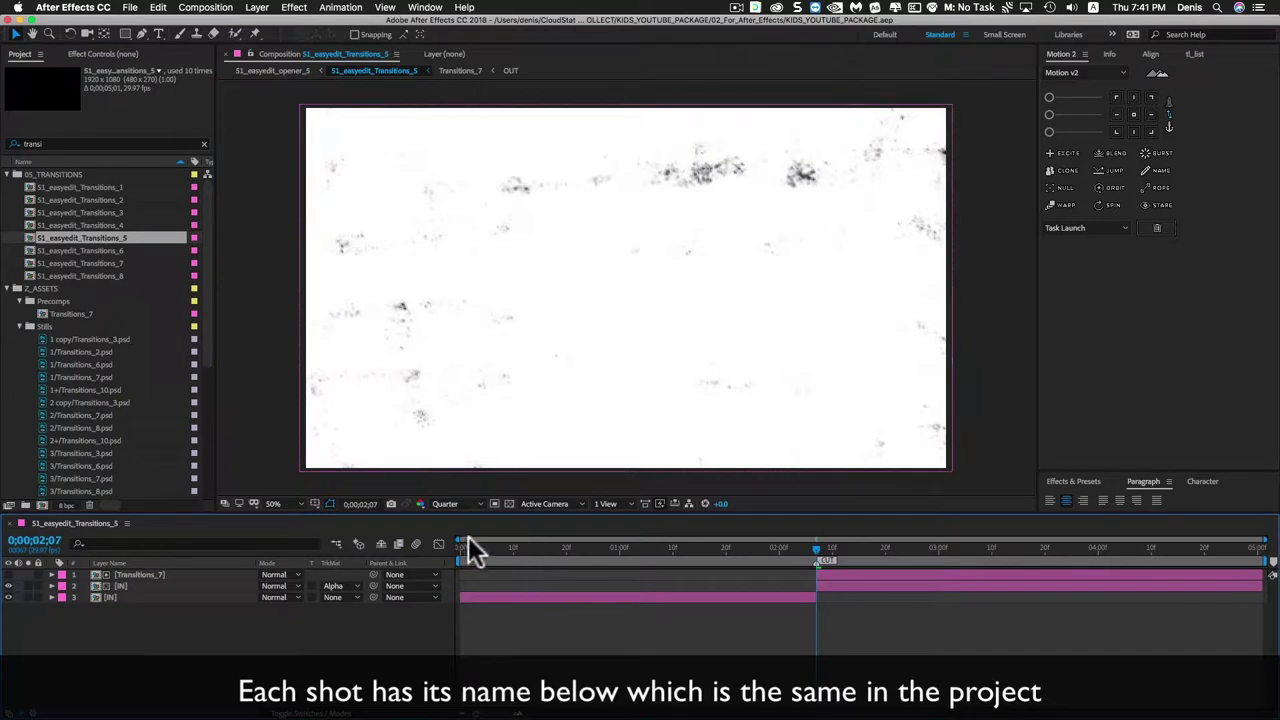
Scrub and play the transition, then clear the search to show all project folders.
left_click_drag(460, 548, 668, 578)
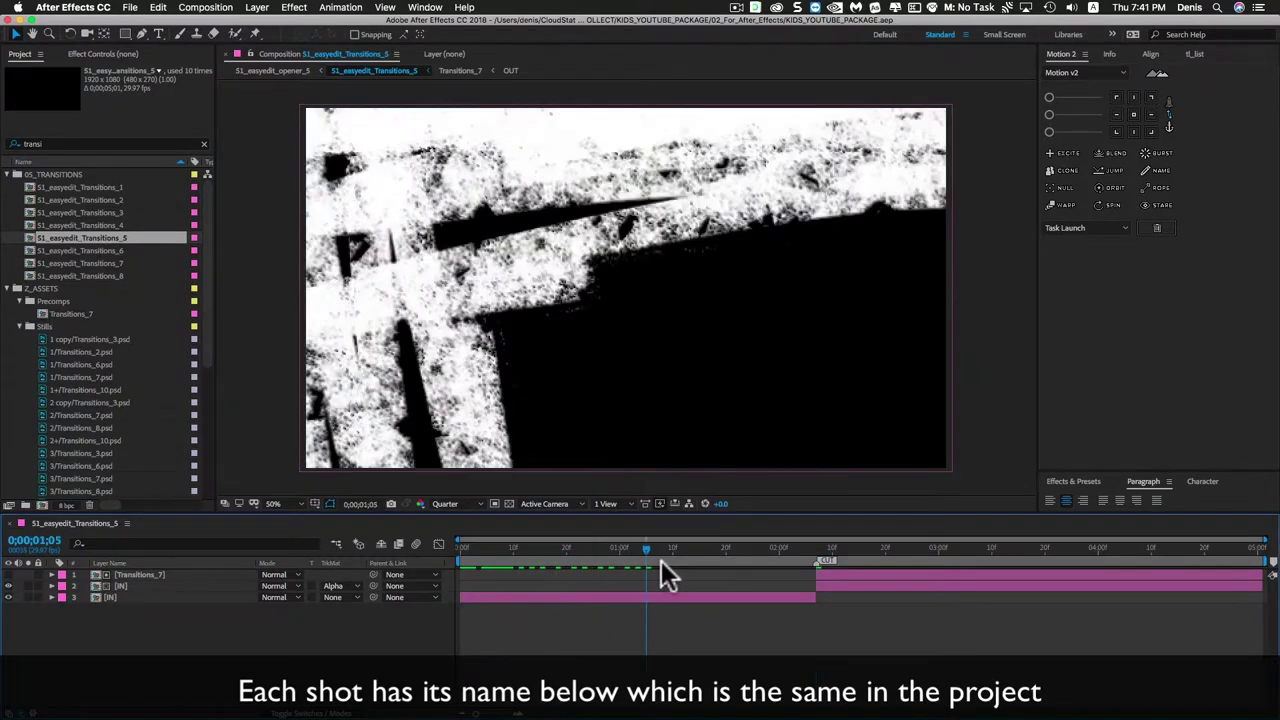
left_click_drag(668, 578, 1100, 600)
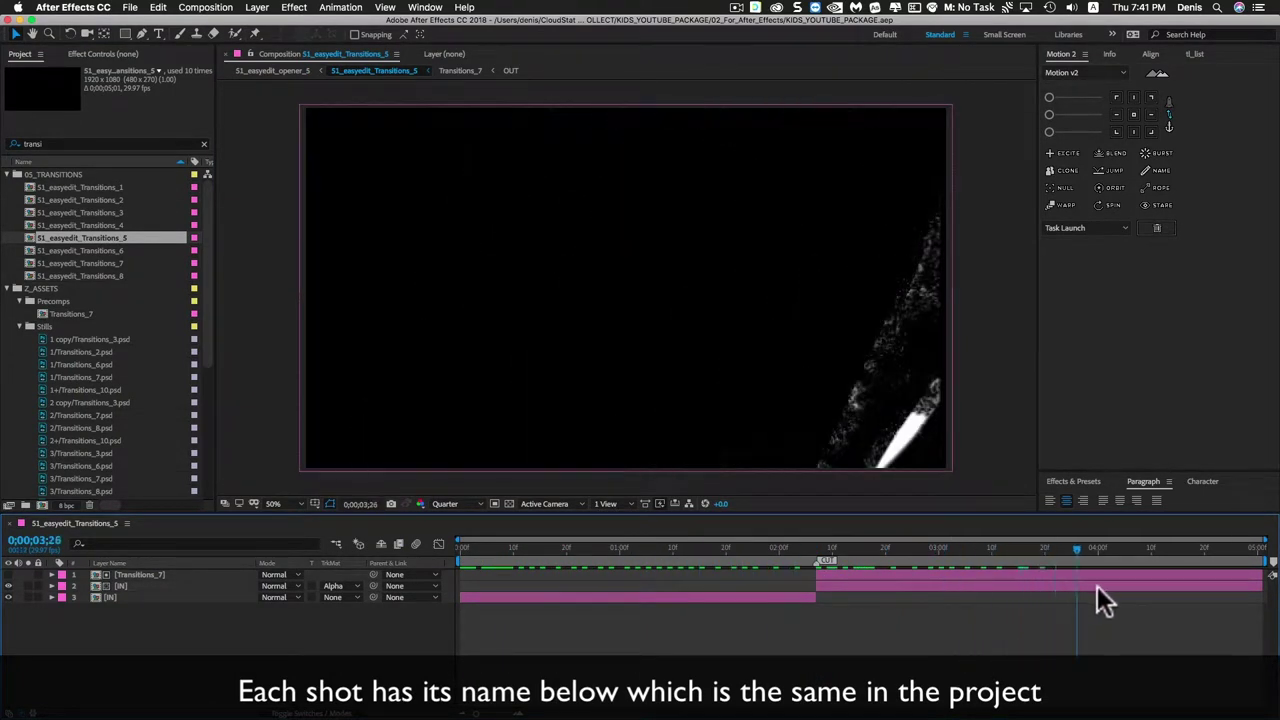
key("space")
left_click(203, 143)
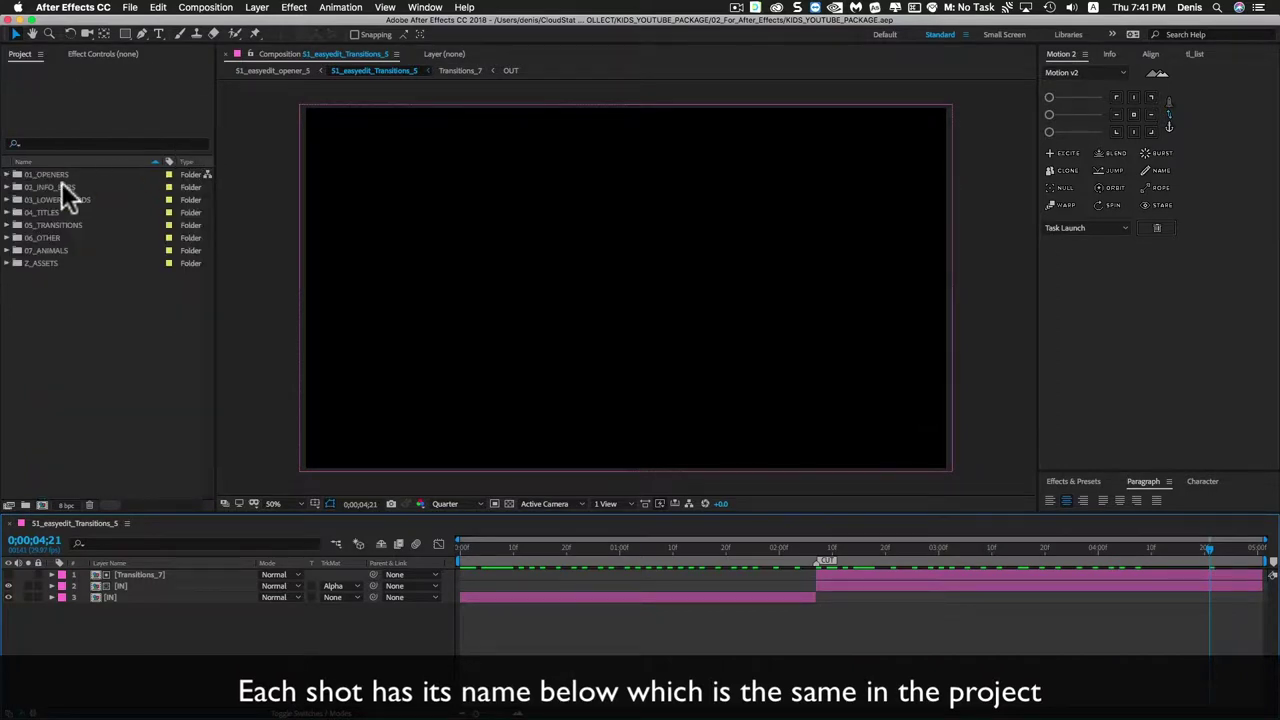
left_click(64, 173)
key("Down")
key("Down")
key("Down")
key("Down")
key("Down")
key("Down")
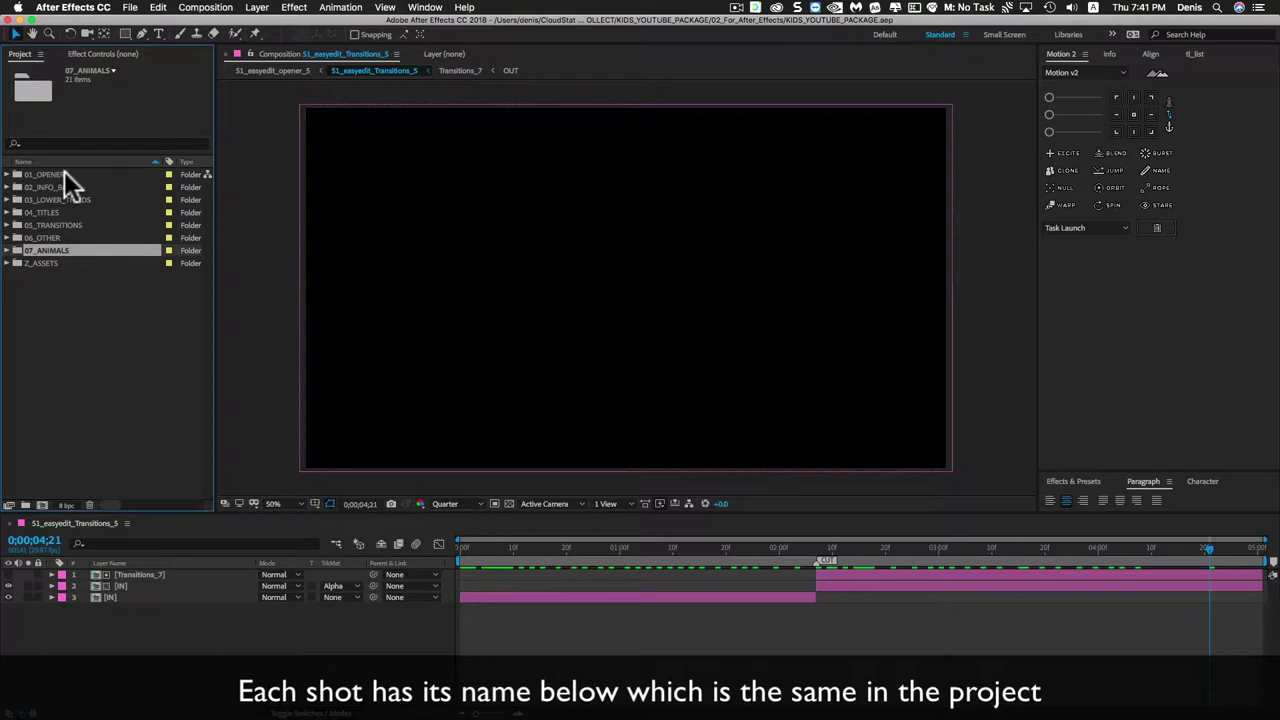
left_click(87, 345)
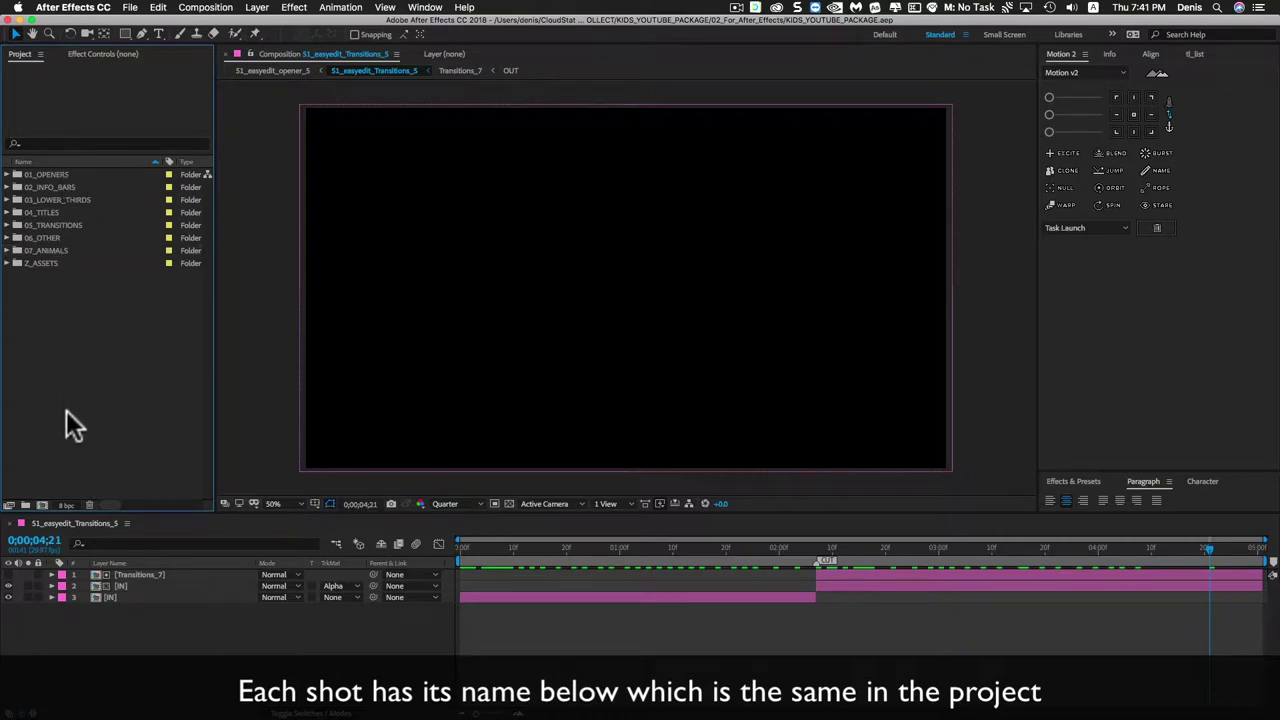
Create Comp 1, a 1920×1080 29.97 fps composition from the HDTV 1080 29.97 preset.
left_click(10, 523)
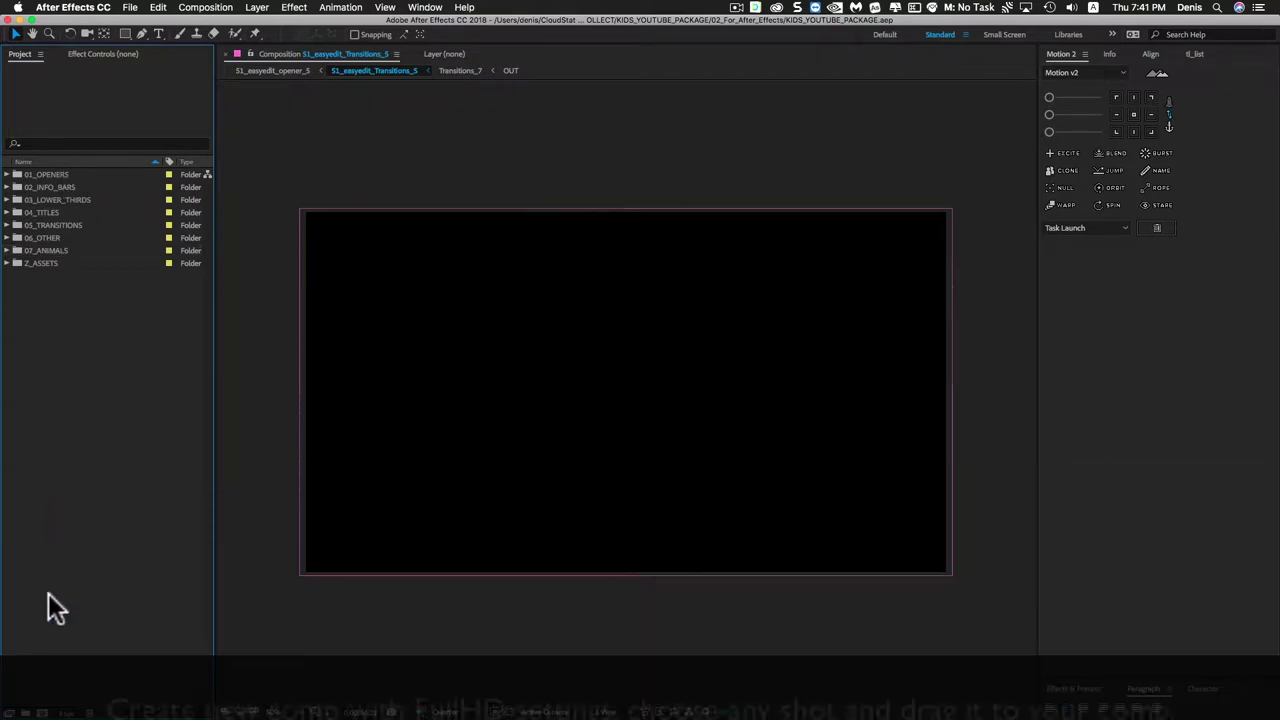
left_click(42, 712)
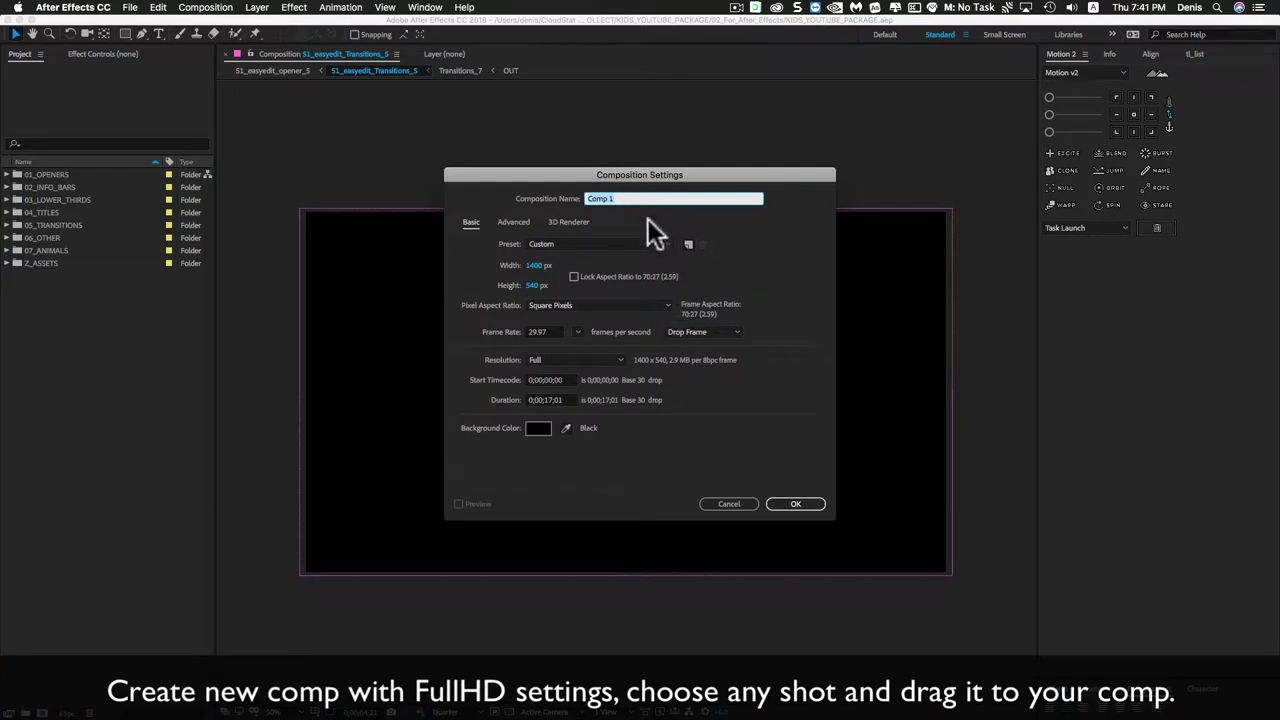
left_click(546, 248)
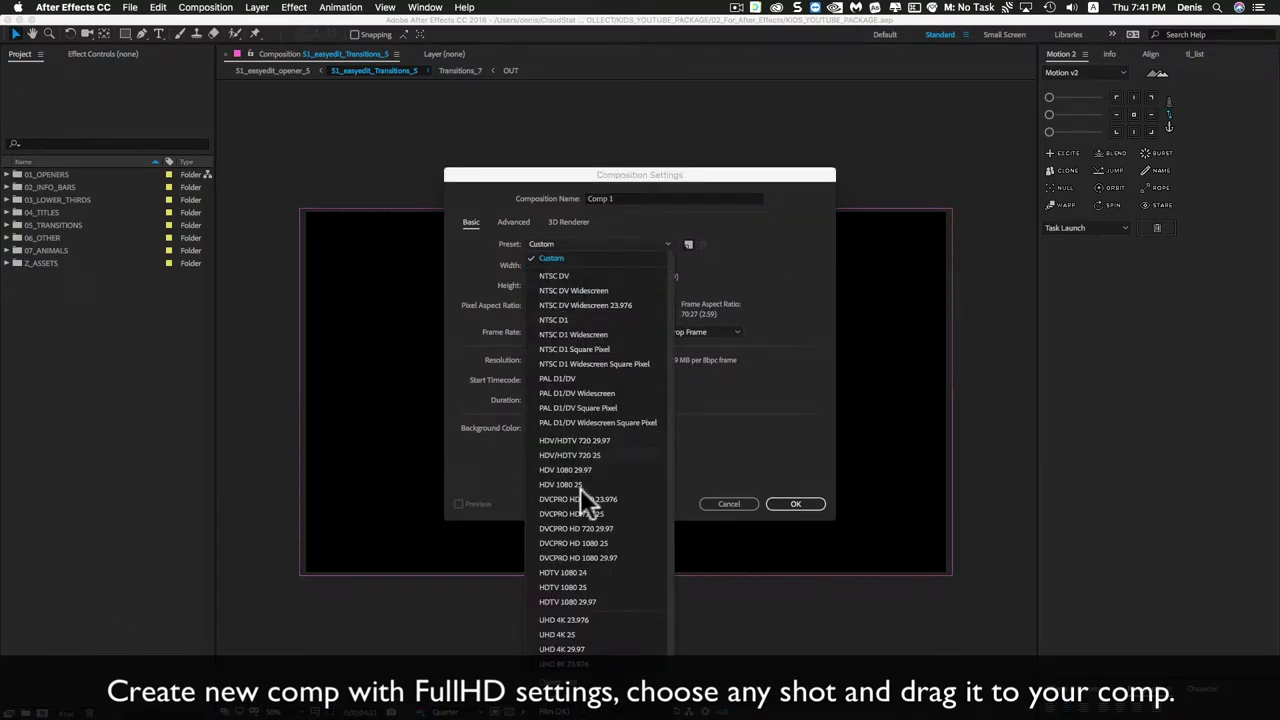
left_click(578, 601)
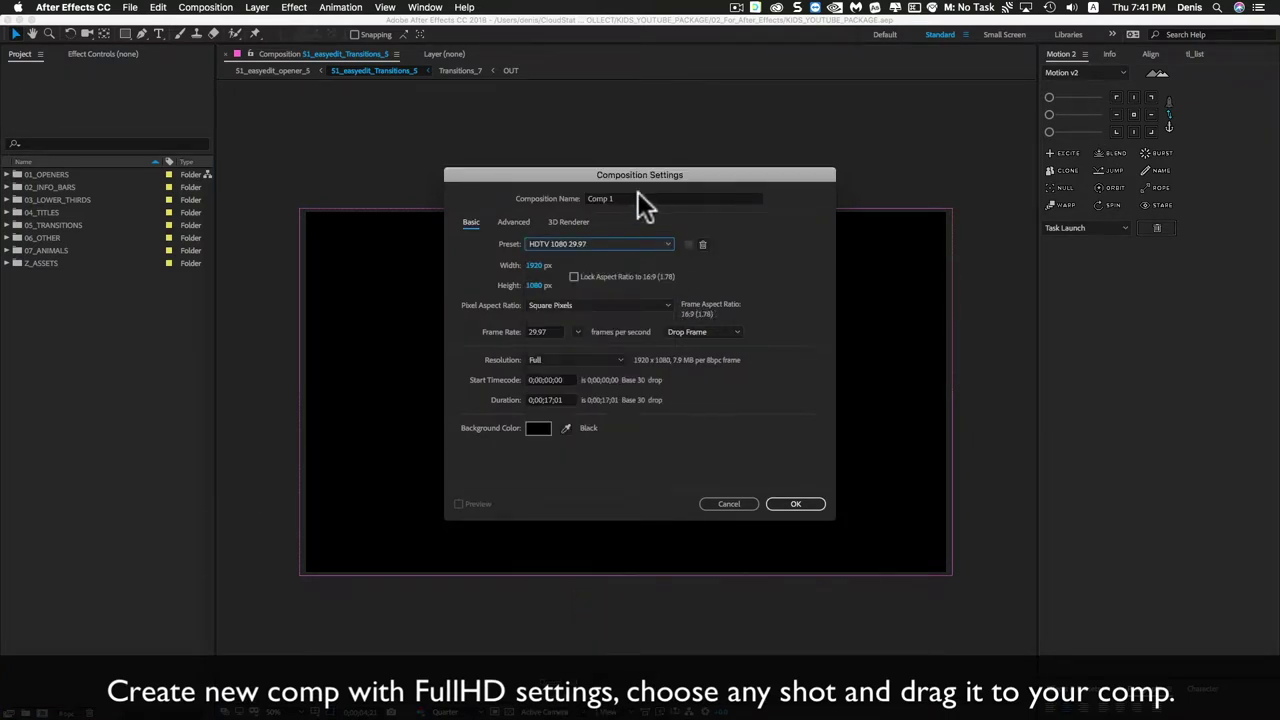
left_click(607, 197)
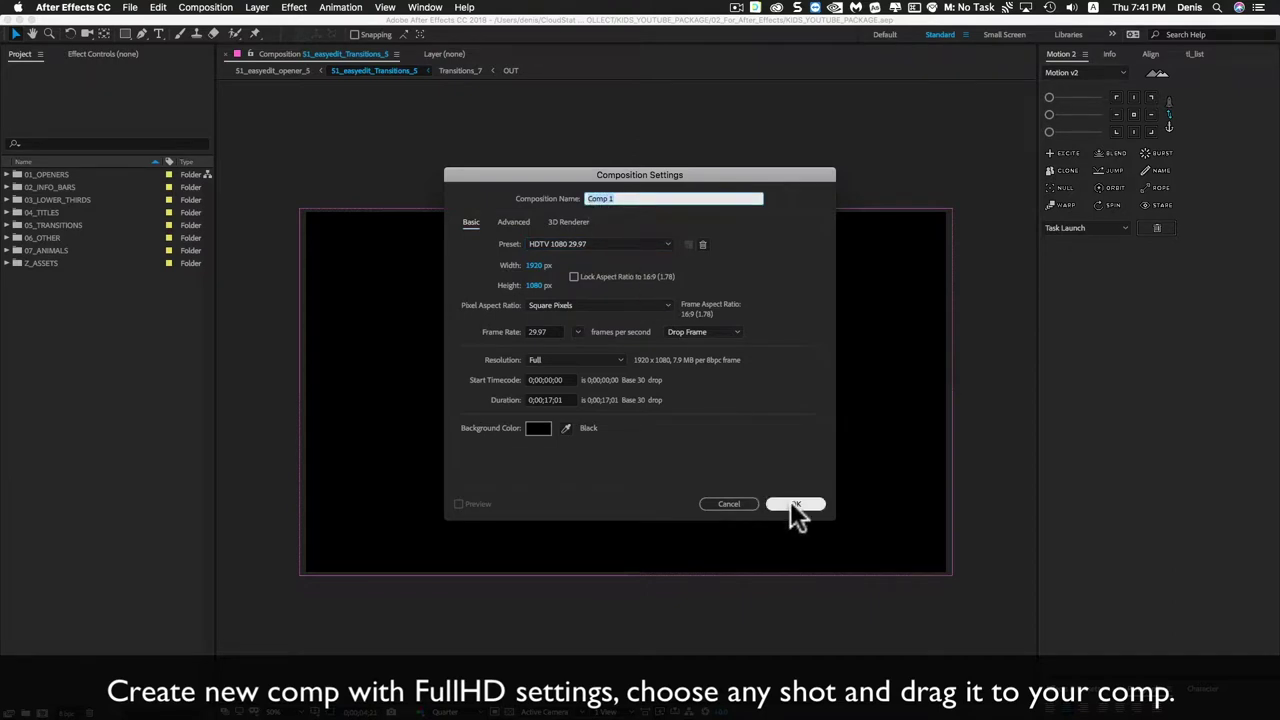
left_click(791, 505)
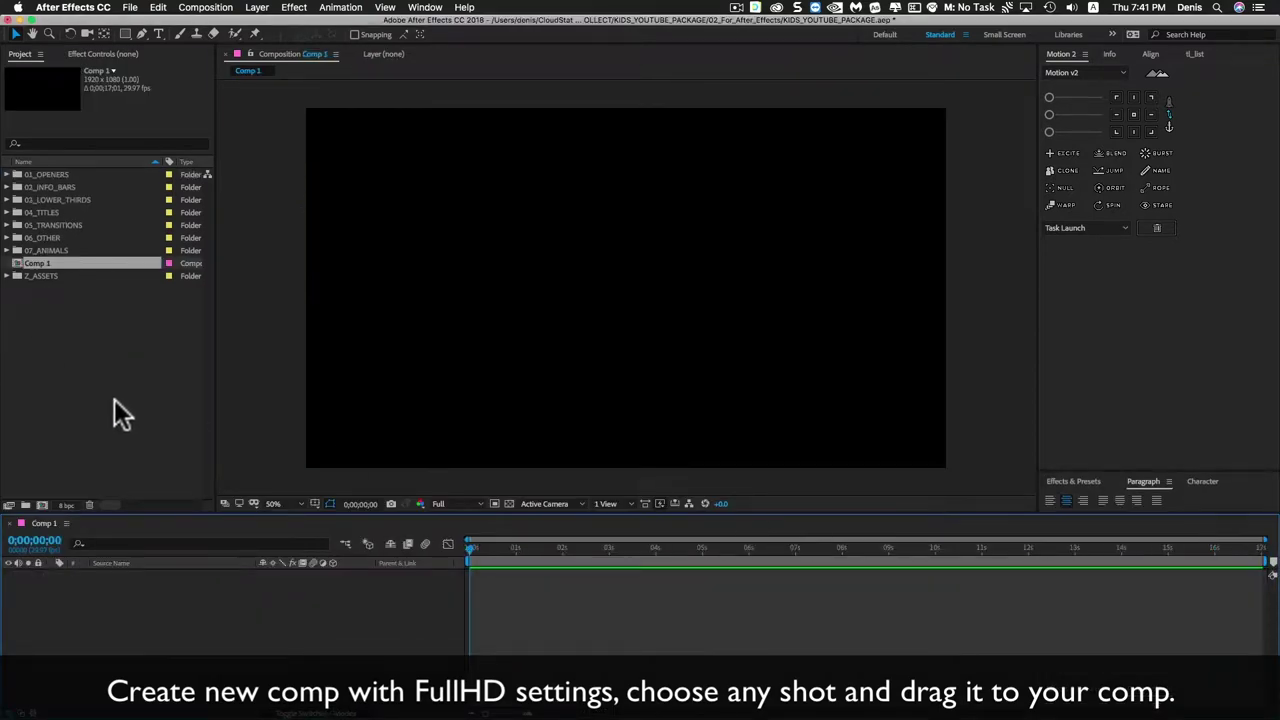
Expand 06_OTHER to list its easyedit_other comps, select 51_easyedit_other_1, and bring Safari forward.
left_click(9, 239)
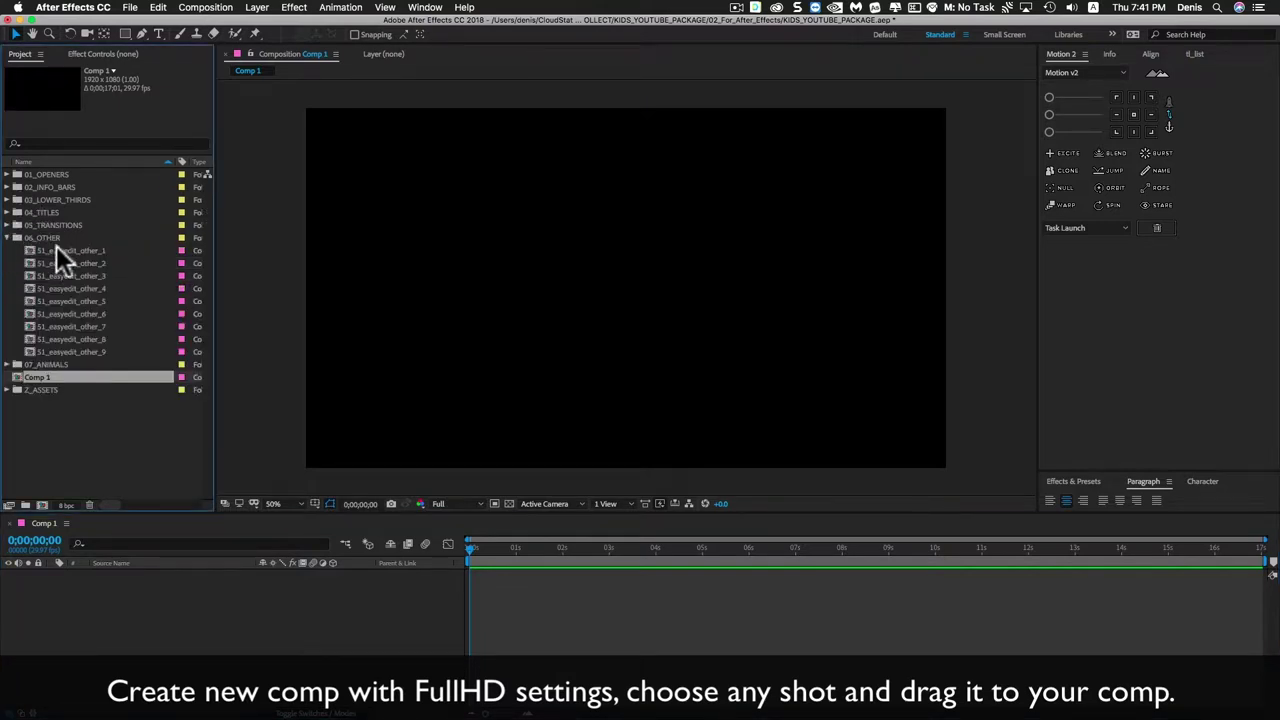
left_click(58, 252)
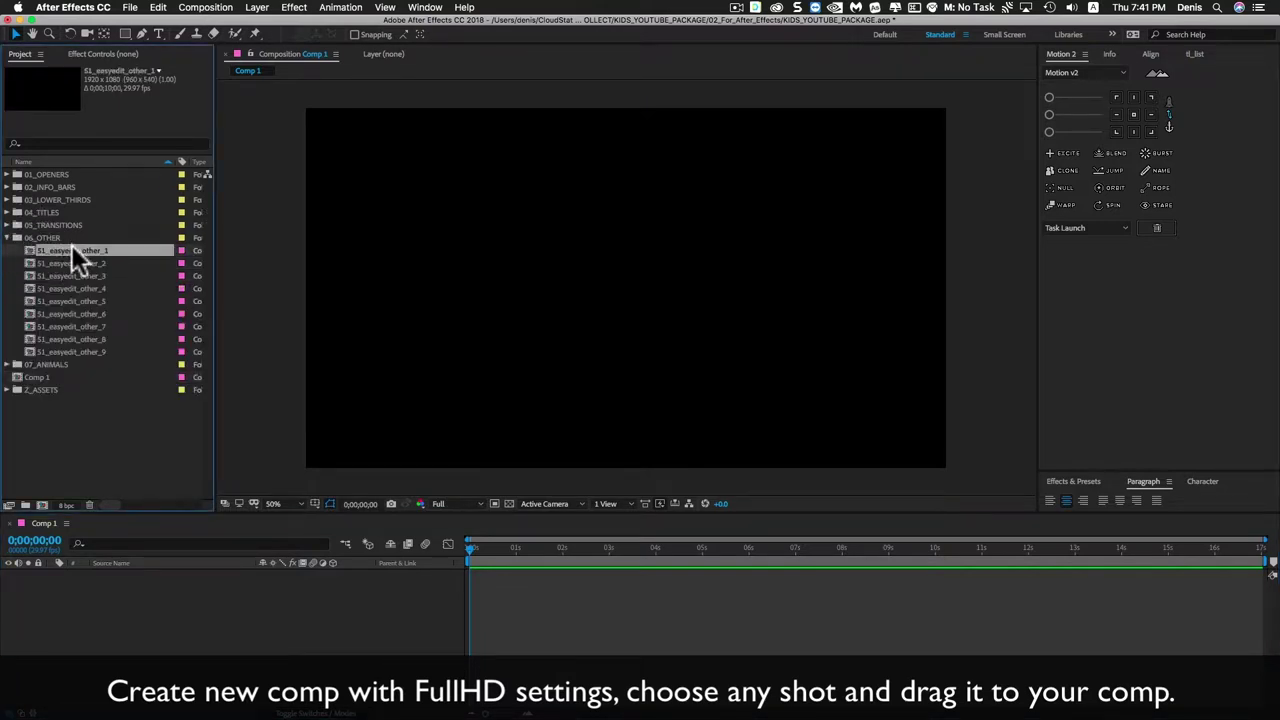
mouse_move(237, 706)
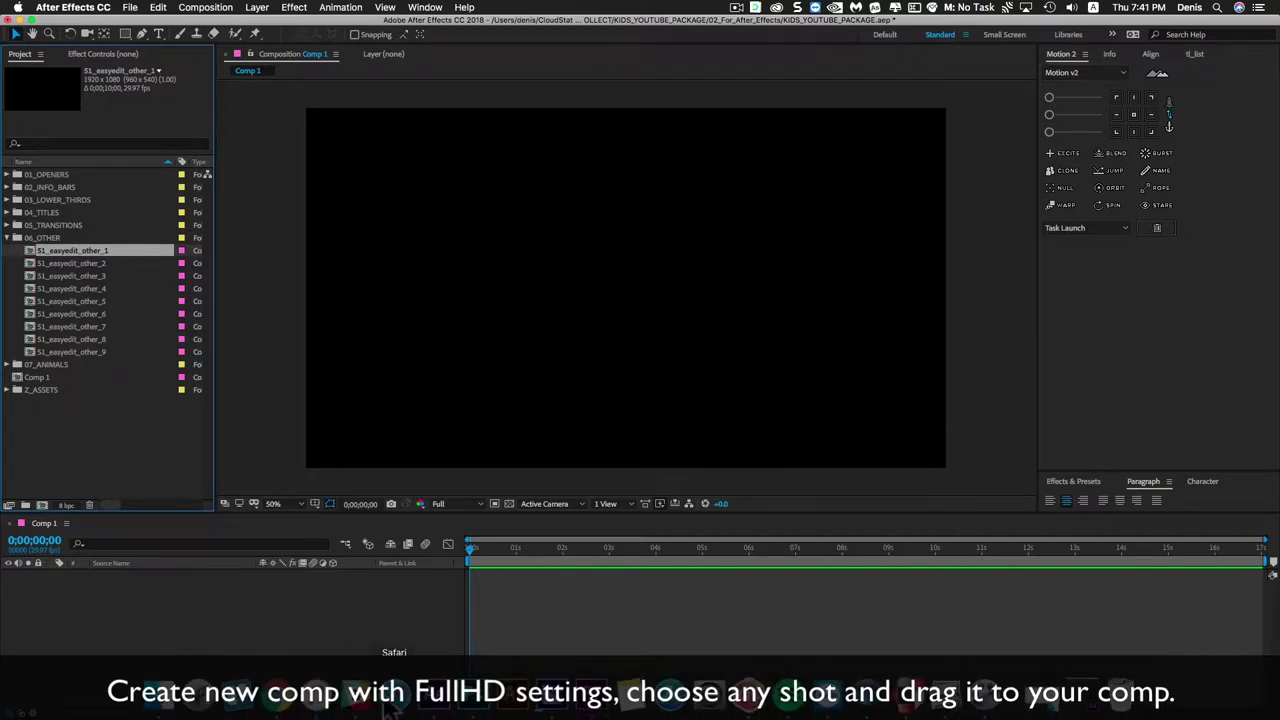
left_click(394, 692)
Find 51_easyedit_other_6 among the catalog's Other previews, mark its name, and return to After Effects.
left_click(1141, 32)
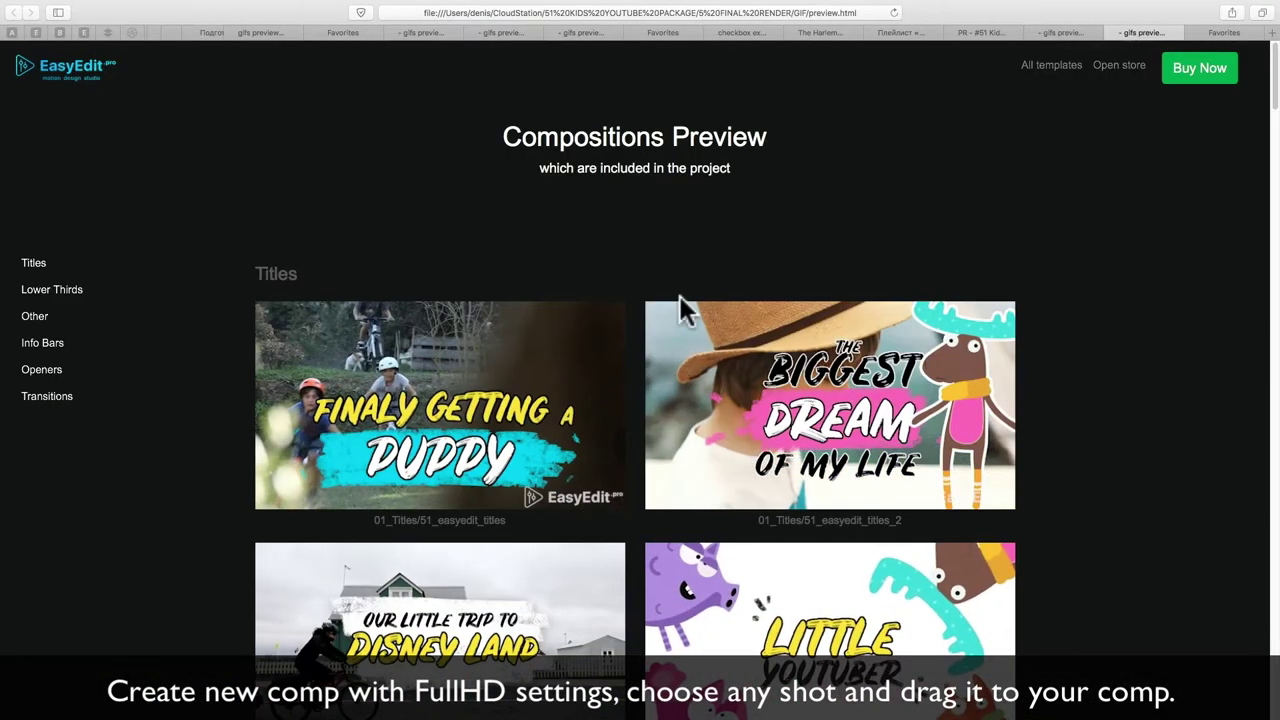
left_click(42, 367)
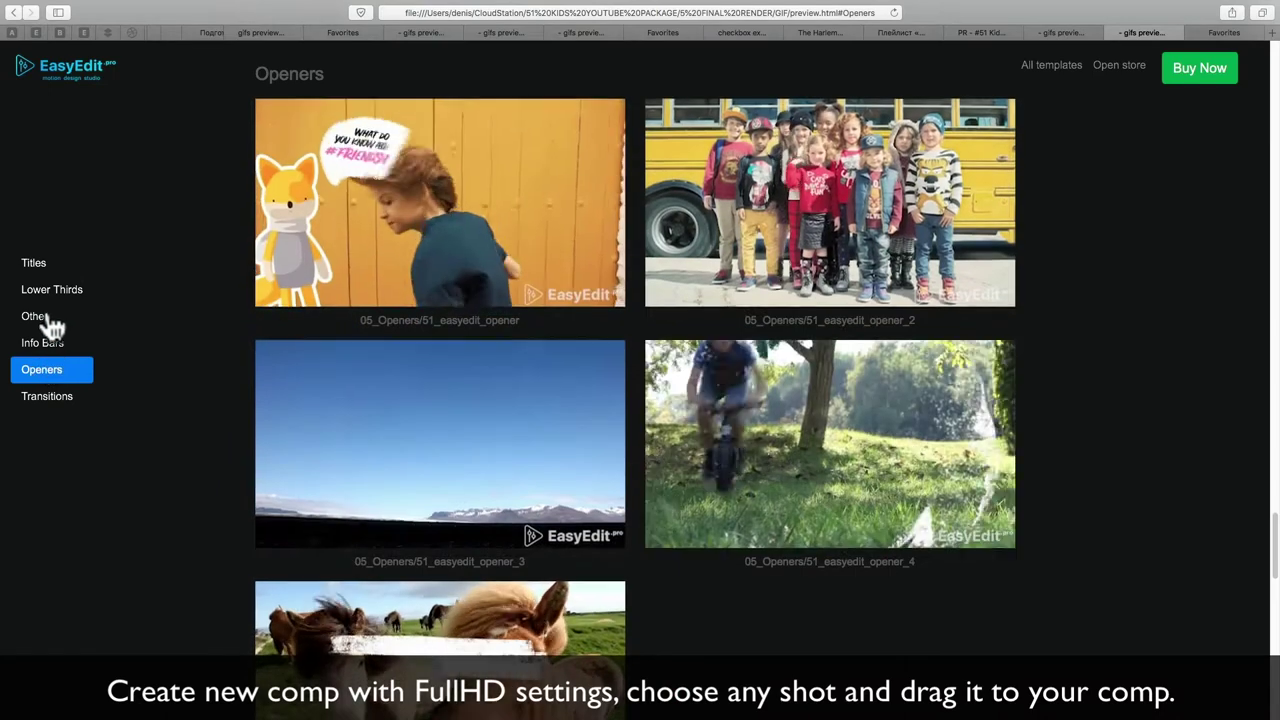
left_click(36, 317)
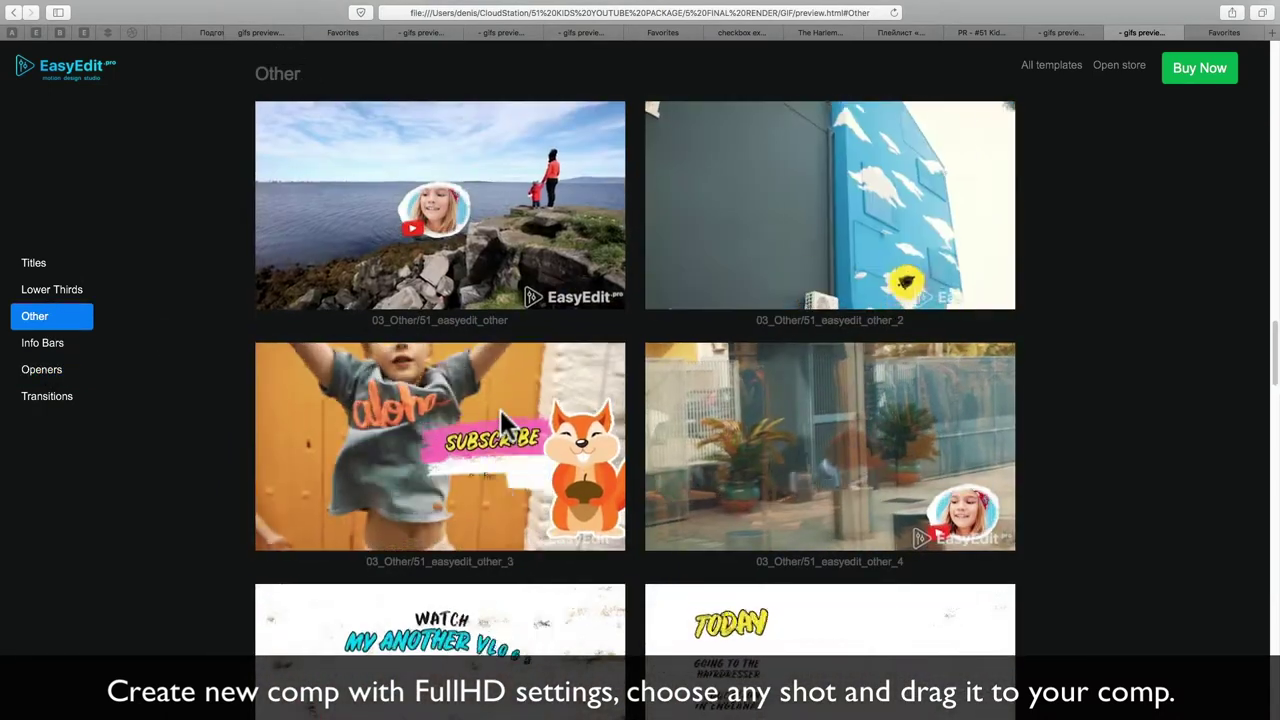
scroll(500, 410, "down", 1)
scroll(500, 410, "down", 4)
scroll(505, 420, "down", 2)
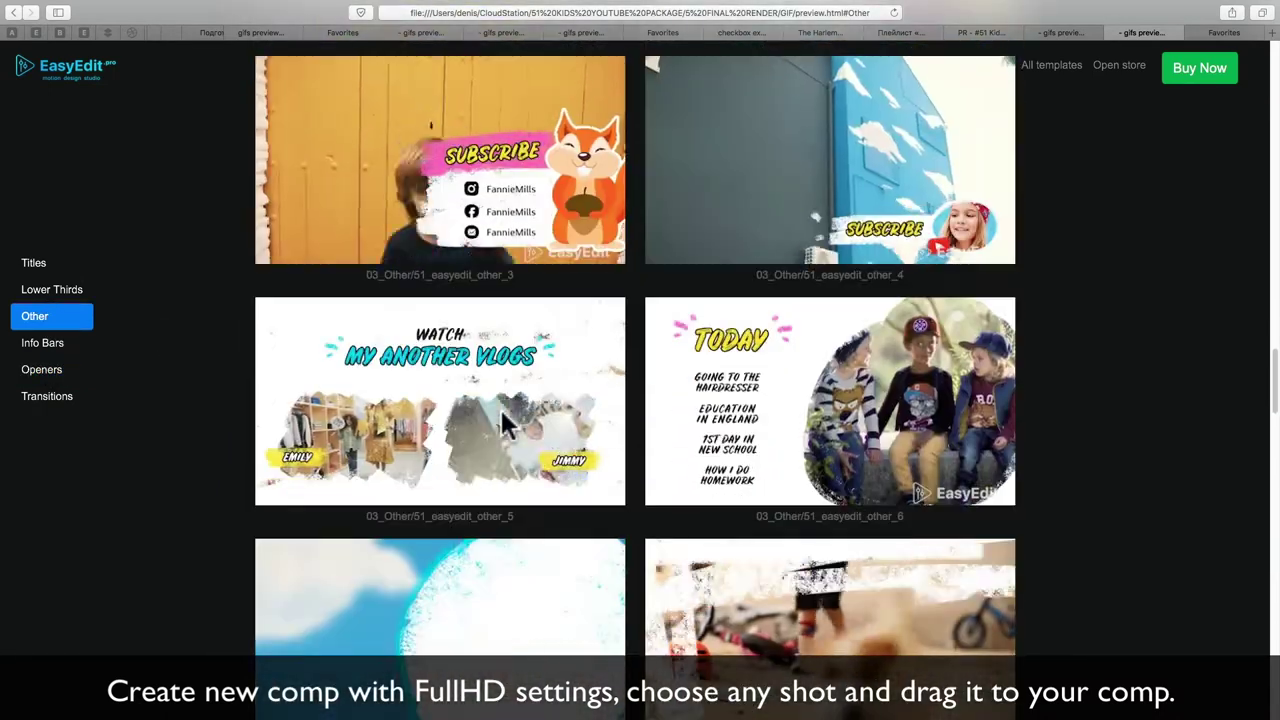
scroll(508, 423, "down", 1)
mouse_move(926, 442)
left_mouse_down()
mouse_move(793, 437)
mouse_move(790, 502)
left_mouse_up()
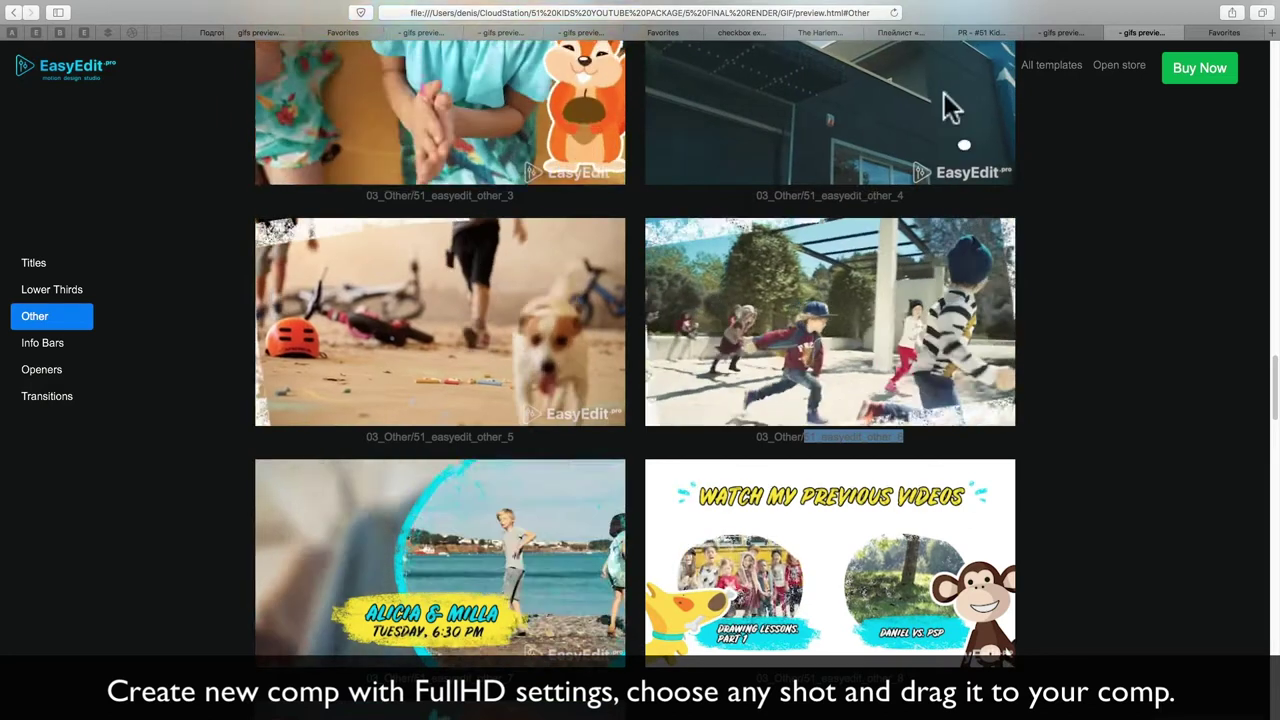
mouse_move(1279, 0)
left_click(721, 461)
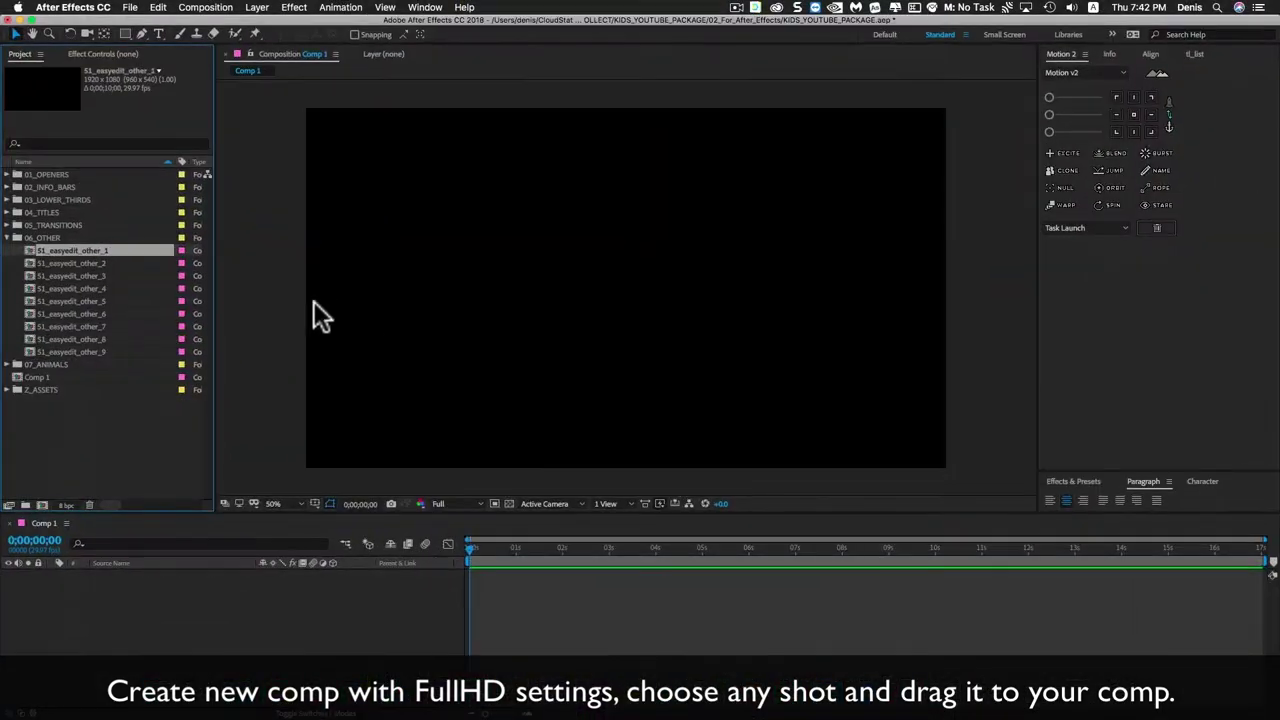
Search 'other 6', add 51_easyedit_other_6 to Comp 1, and scrub to the TODAY list frame.
left_click(69, 145)
type("other")
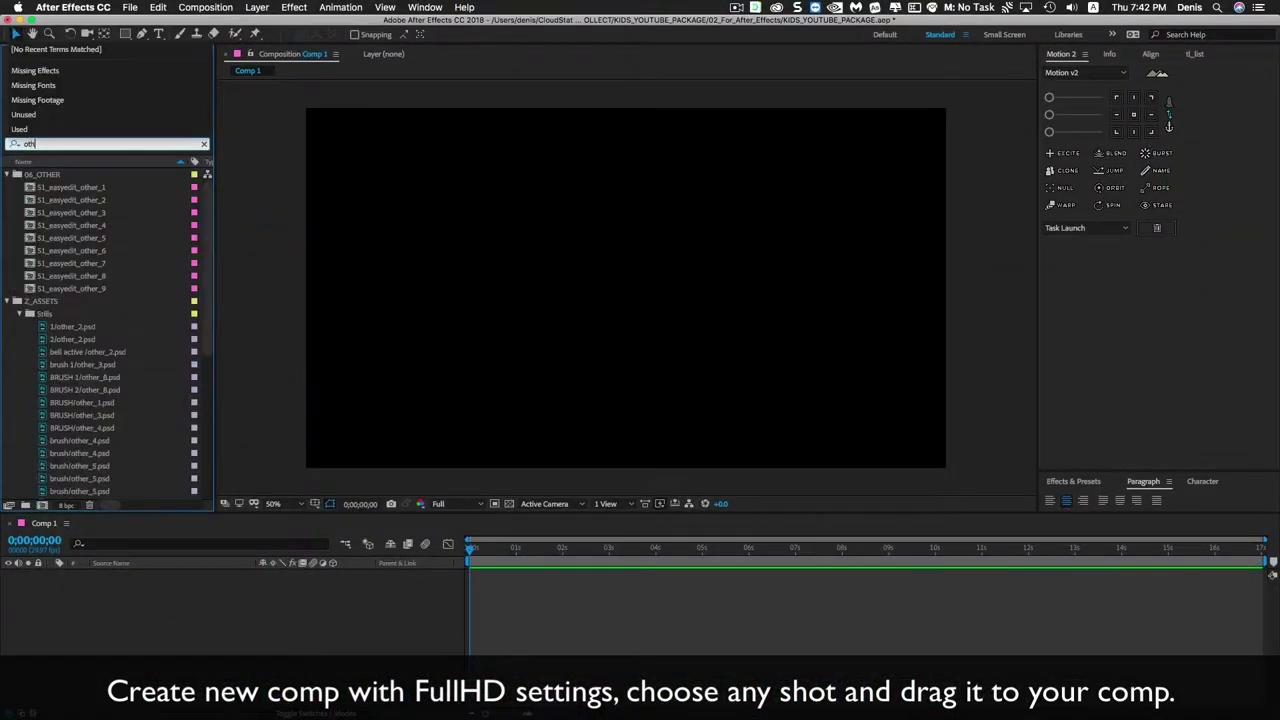
type(" 6")
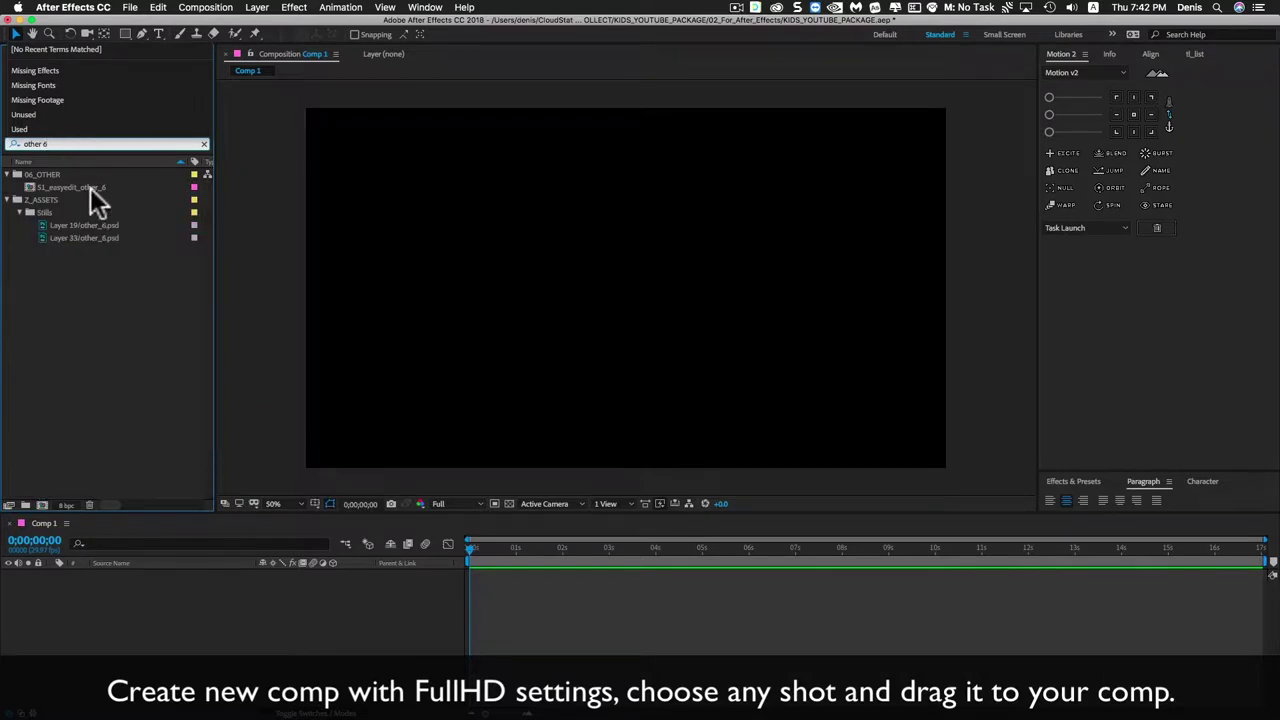
left_click_drag(90, 188, 143, 600)
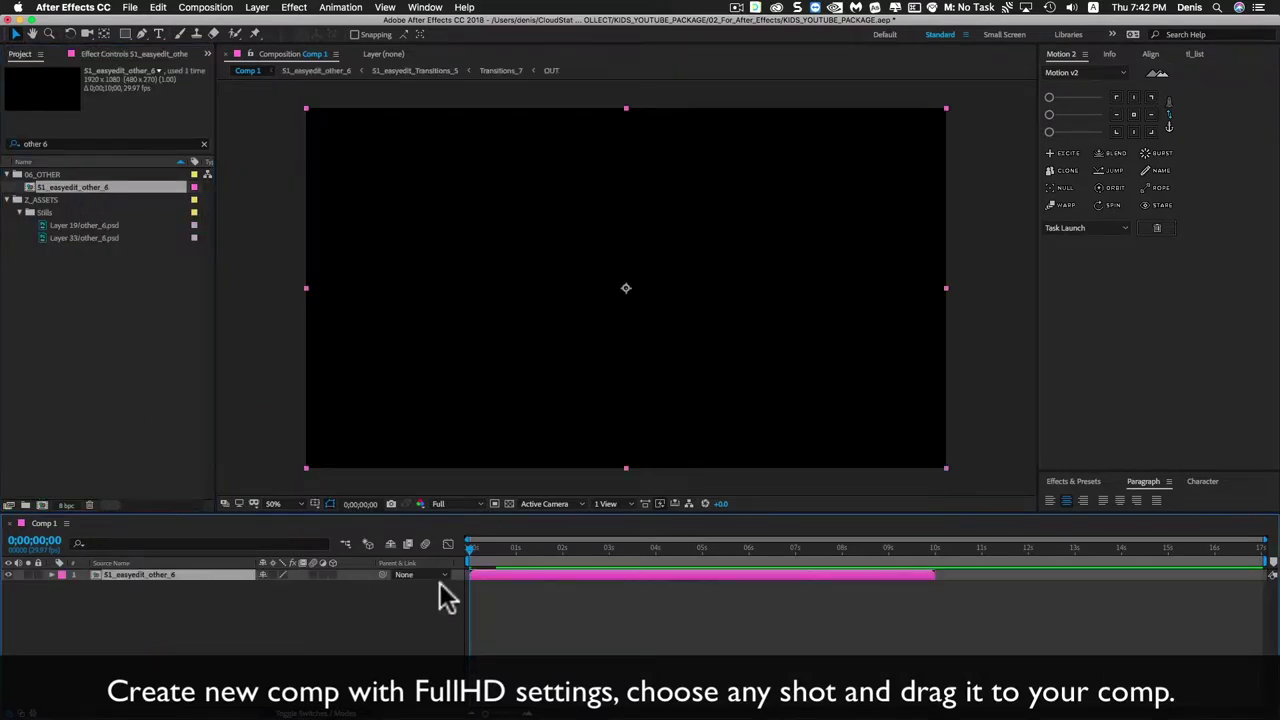
mouse_move(478, 553)
left_mouse_down()
mouse_move(545, 560)
mouse_move(595, 585)
left_mouse_up()
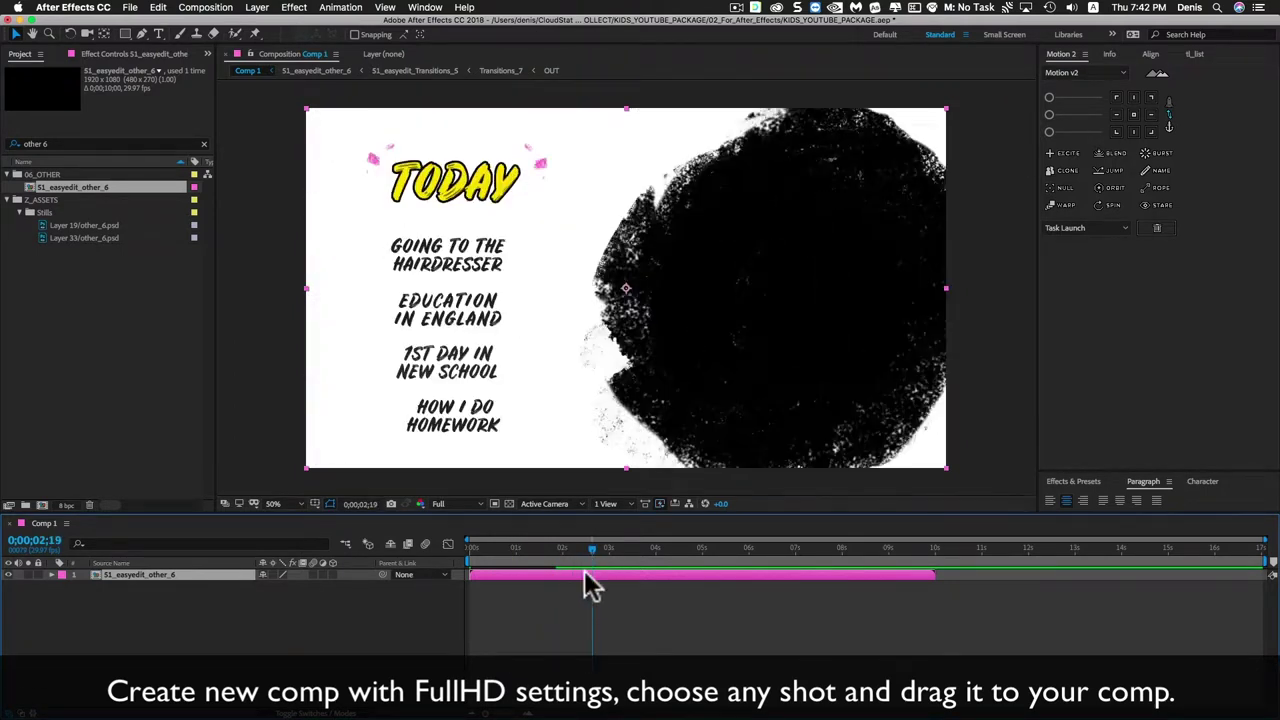
left_click(330, 657)
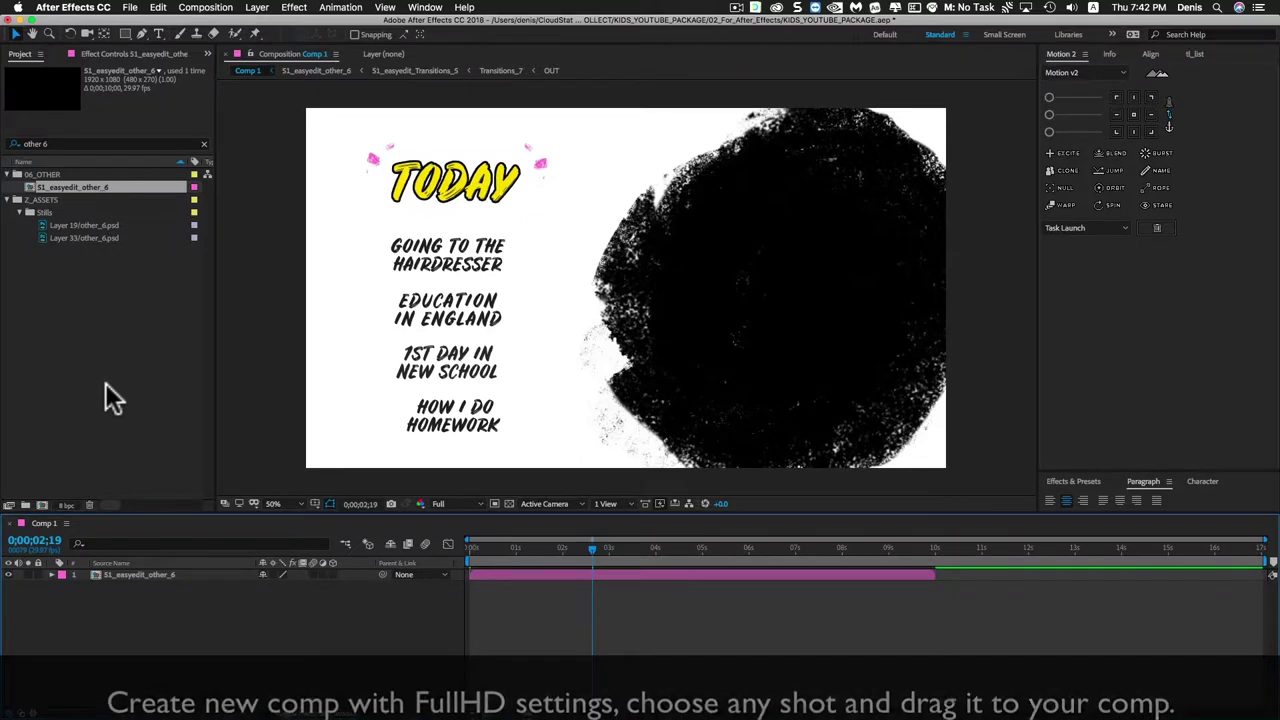
left_click(204, 143)
Import H&M - Kids.mp4 from 2 MATERIALS > 5 Video into the project.
right_click(124, 303)
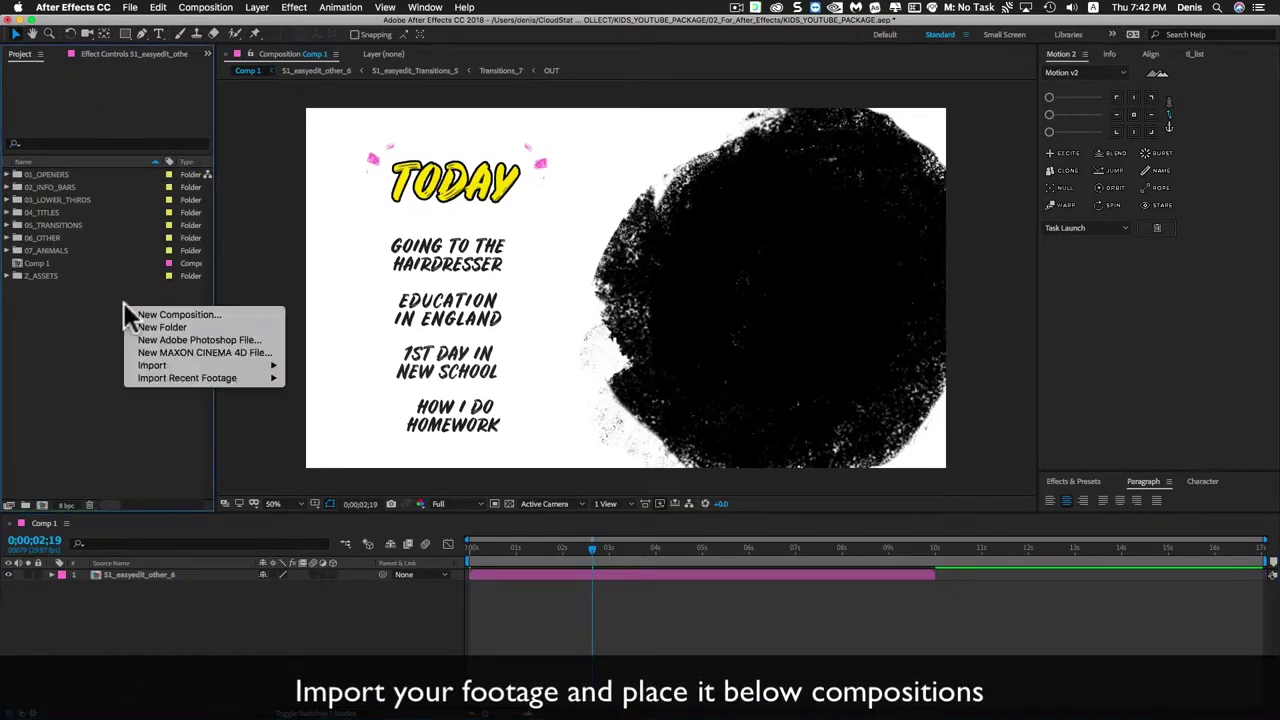
mouse_move(238, 364)
left_click(298, 362)
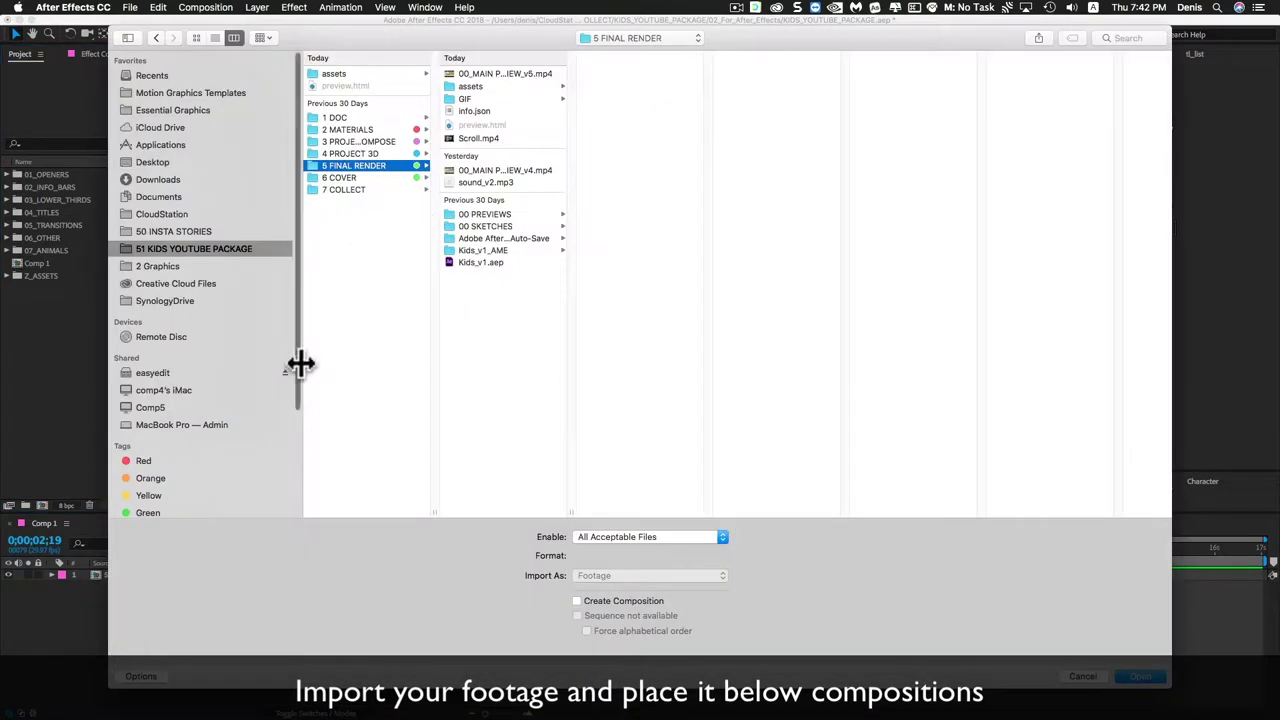
left_click(365, 130)
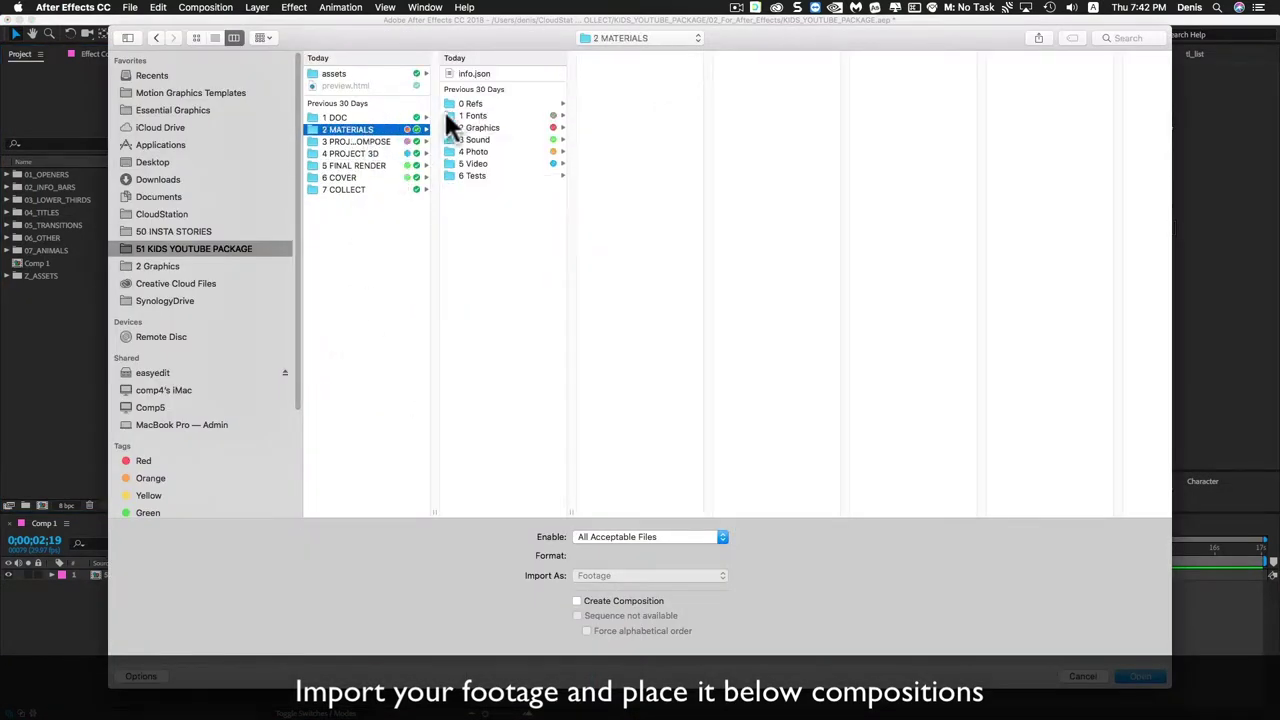
left_click(484, 163)
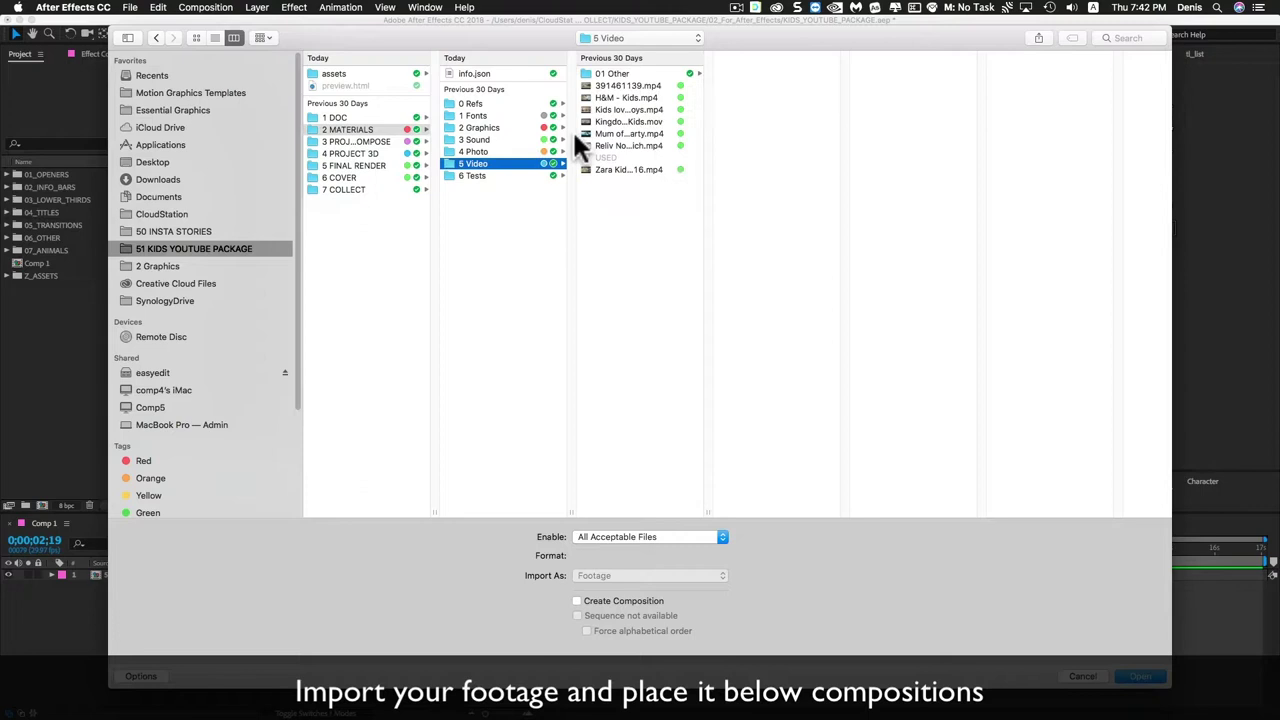
left_click(626, 85)
left_click(614, 96)
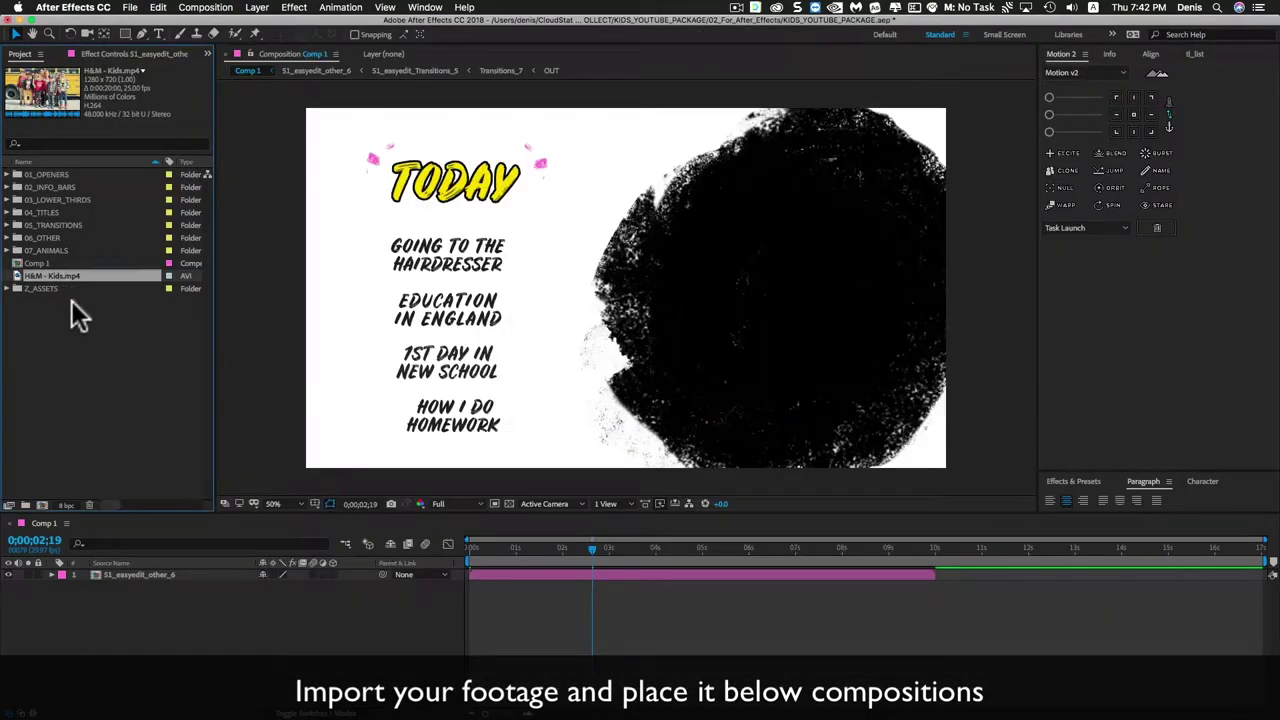
Place H&M - Kids.mp4 below the other_6 layer, fit it to the frame, and play it back.
left_click_drag(55, 275, 131, 588)
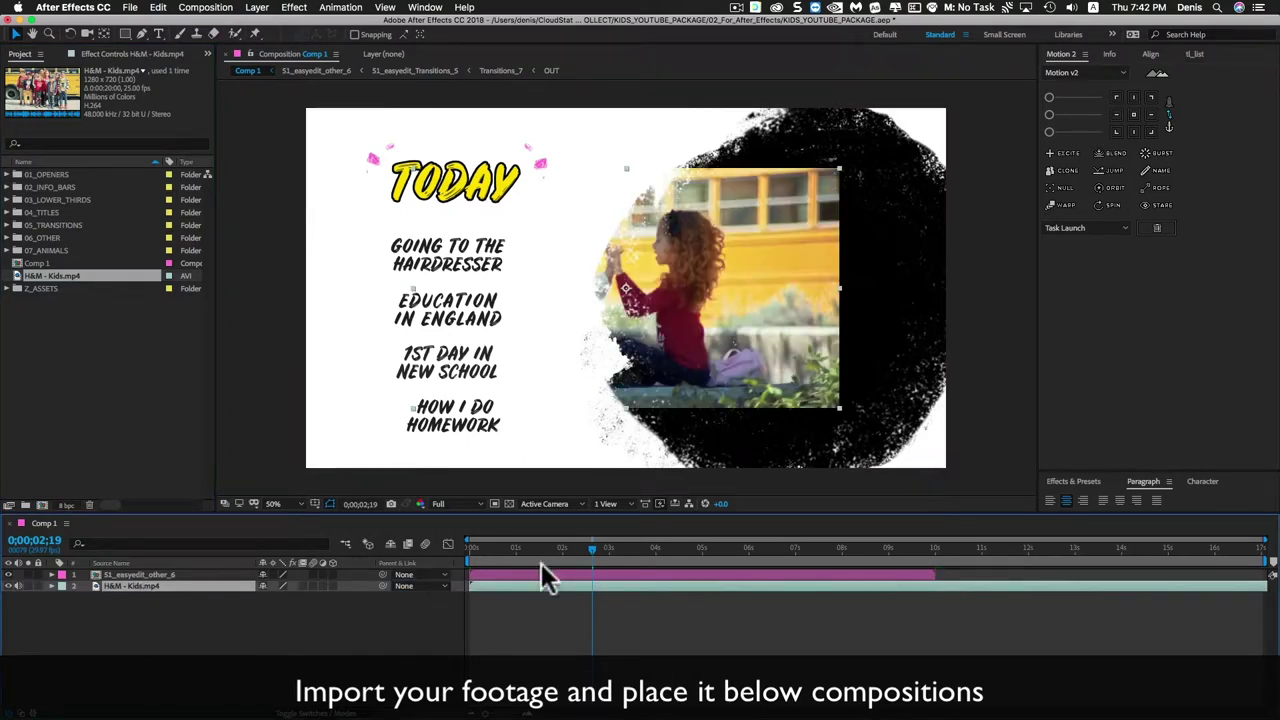
key("ctrl+alt+f")
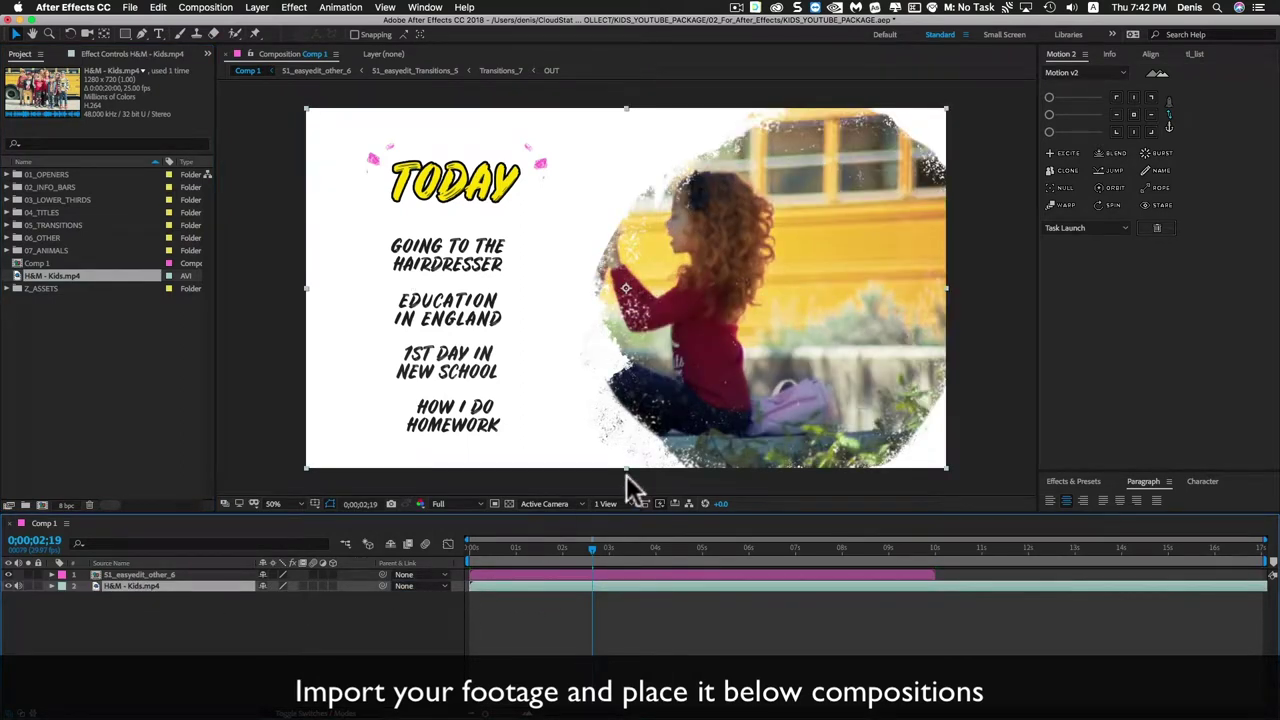
left_click_drag(499, 545, 418, 545)
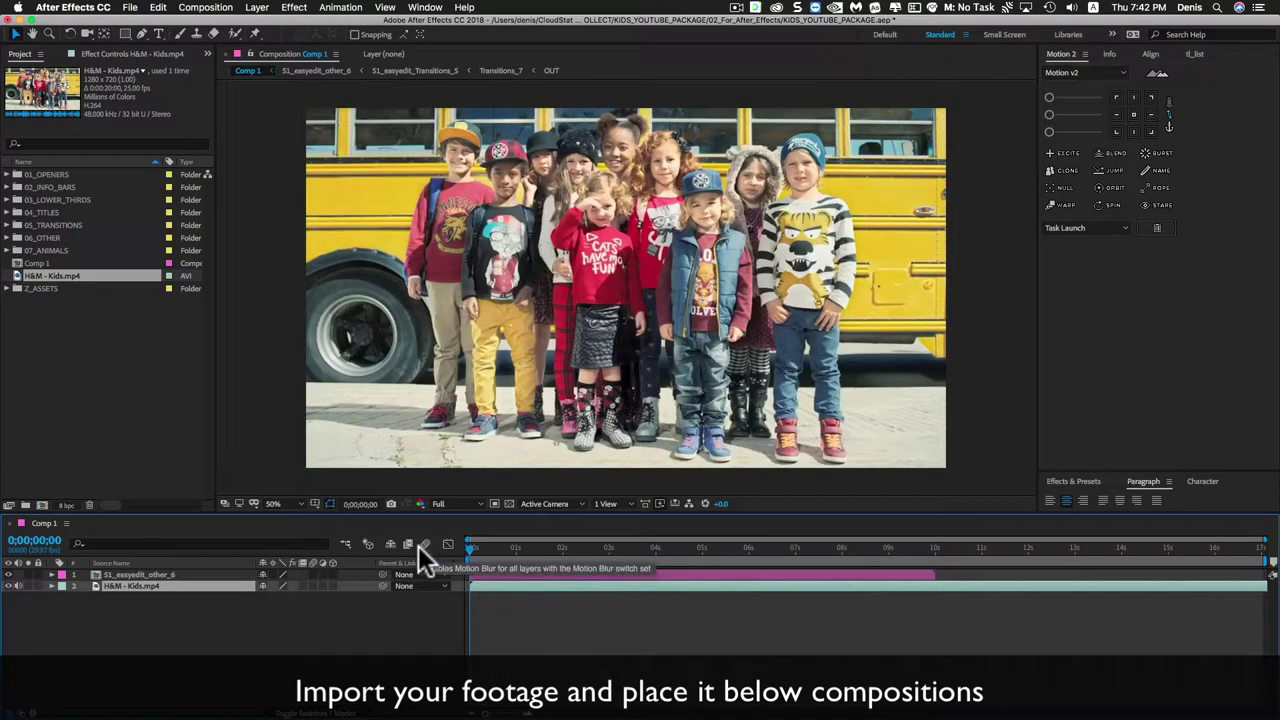
key("space")
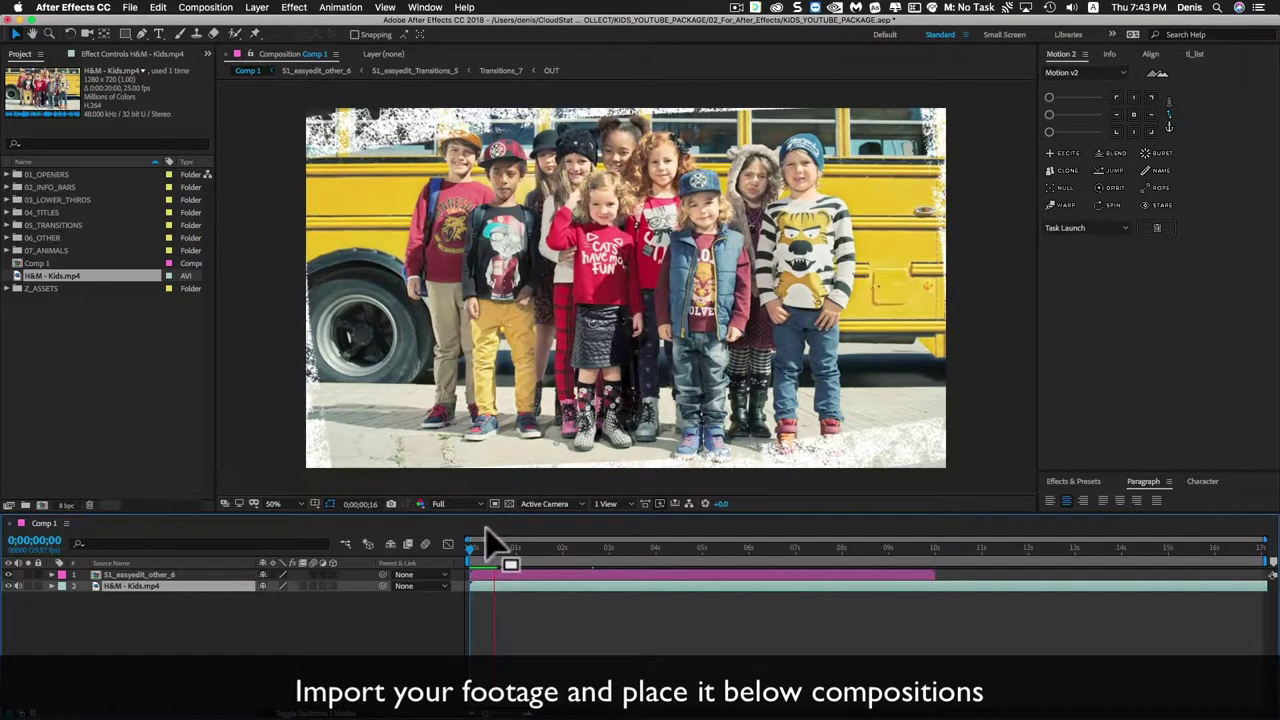
Set preview resolution to Quarter, replay the transition, and scrub back to mid-transition.
left_click(479, 503)
left_click(458, 581)
left_click(465, 547)
key("space")
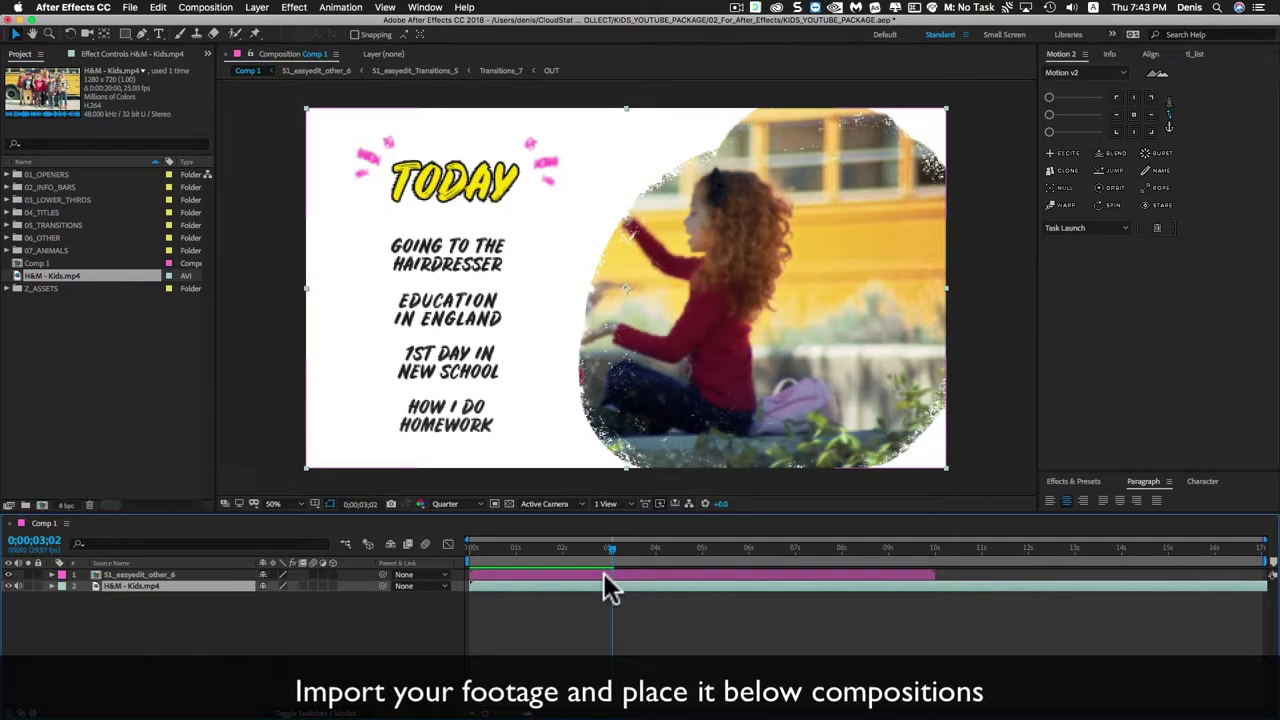
left_click_drag(600, 549, 551, 546)
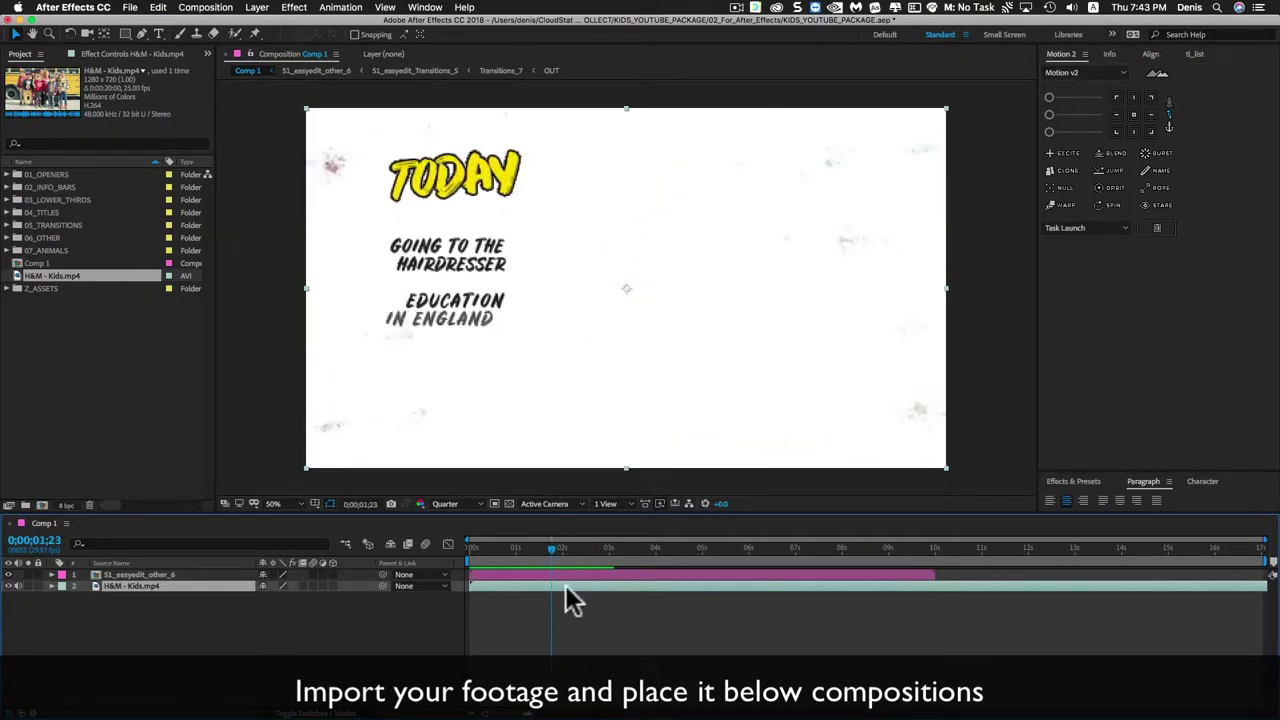
Duplicate the H&M - Kids layer, start the copy at the current time, and shift its footage right.
key("ctrl+d")
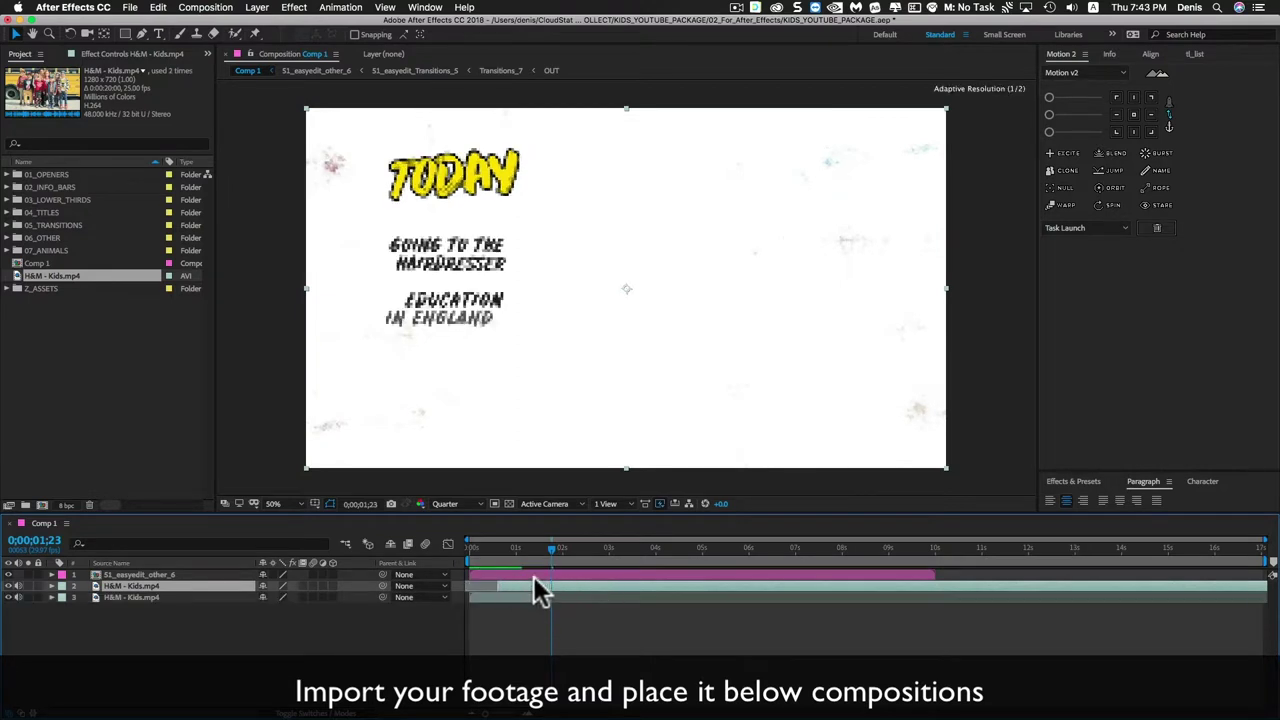
mouse_move(469, 585)
left_mouse_down()
mouse_move(551, 584)
mouse_move(611, 542)
left_mouse_up()
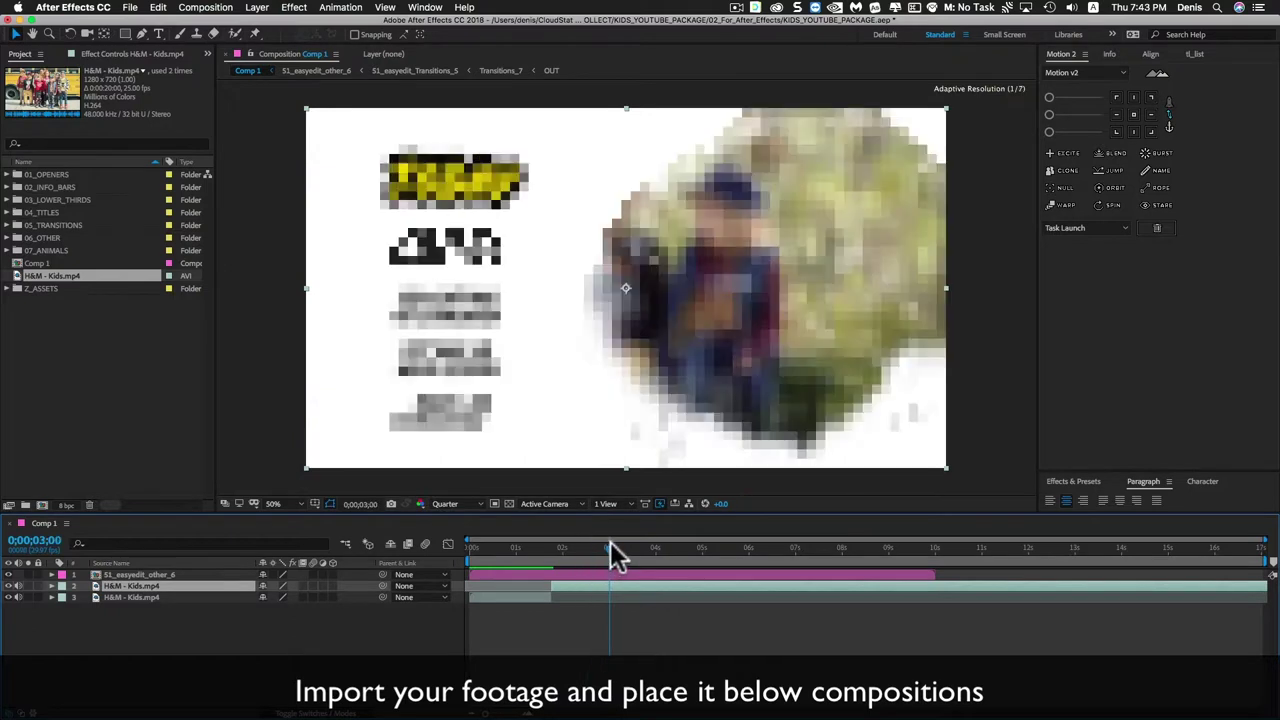
left_click_drag(698, 401, 840, 437)
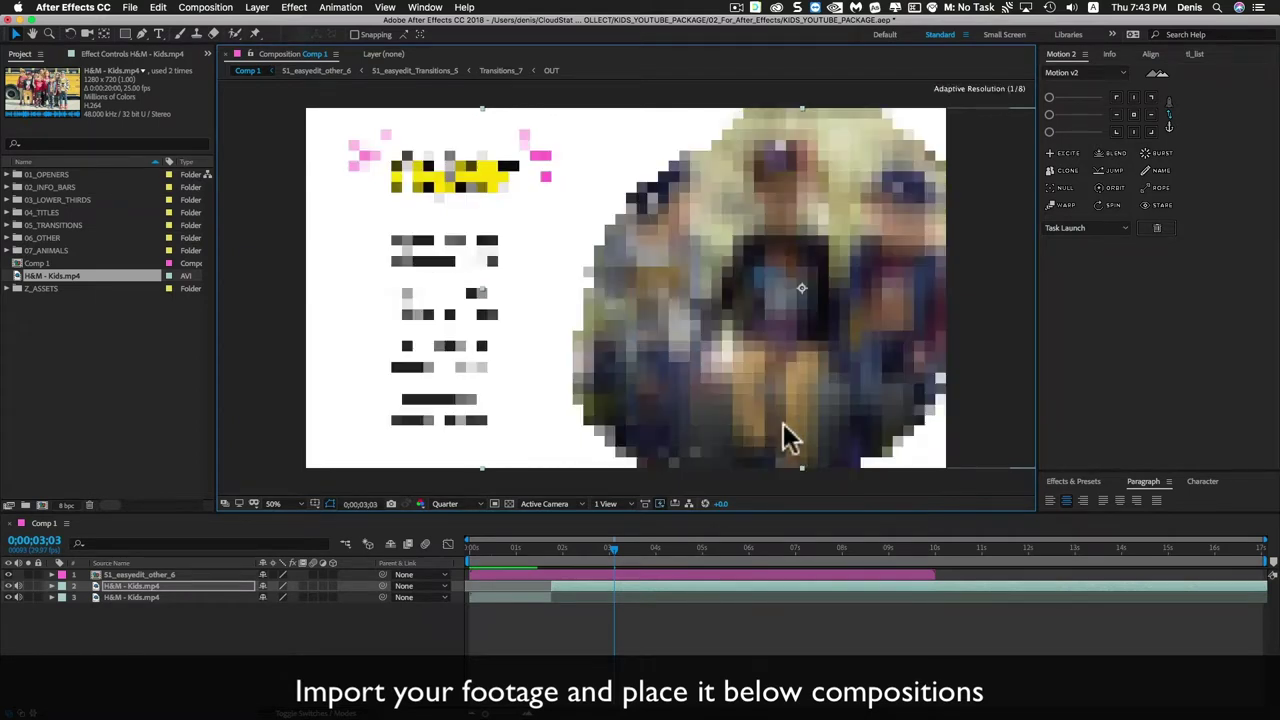
Preview the comp from near the start and stop at 0;00;03;20.
left_click(474, 549)
key("space")
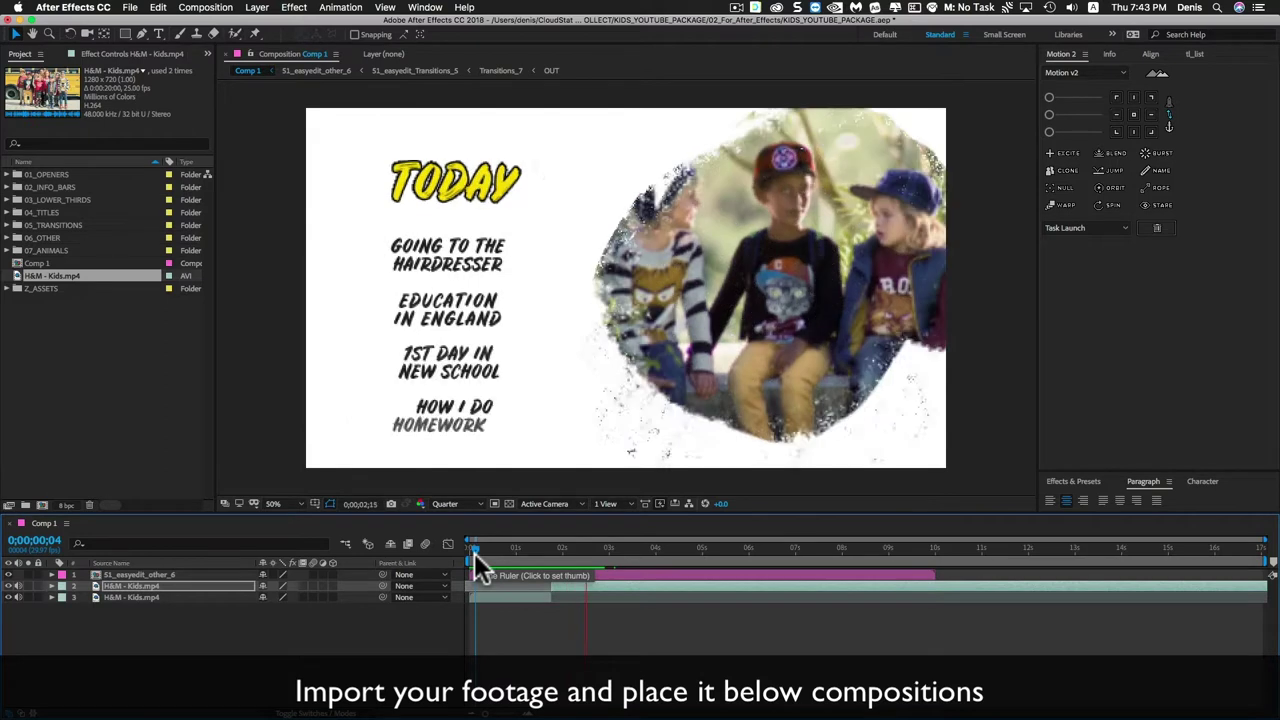
key("space")
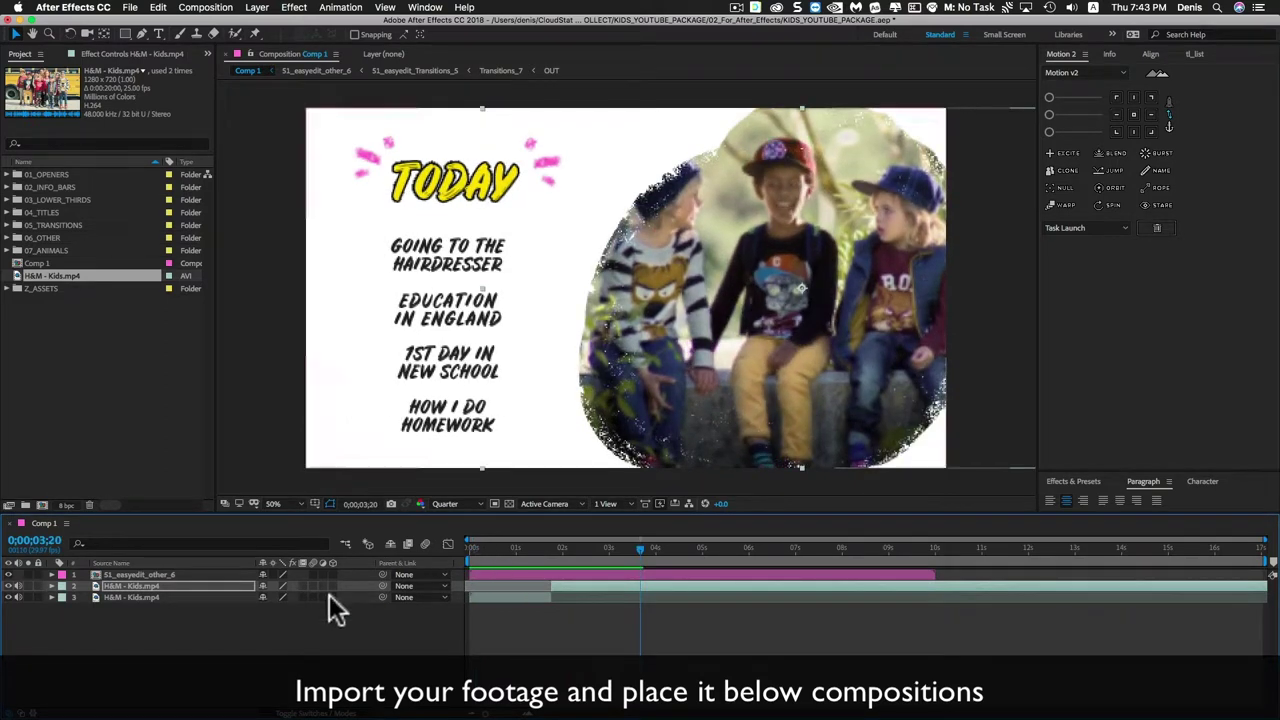
left_click(305, 658)
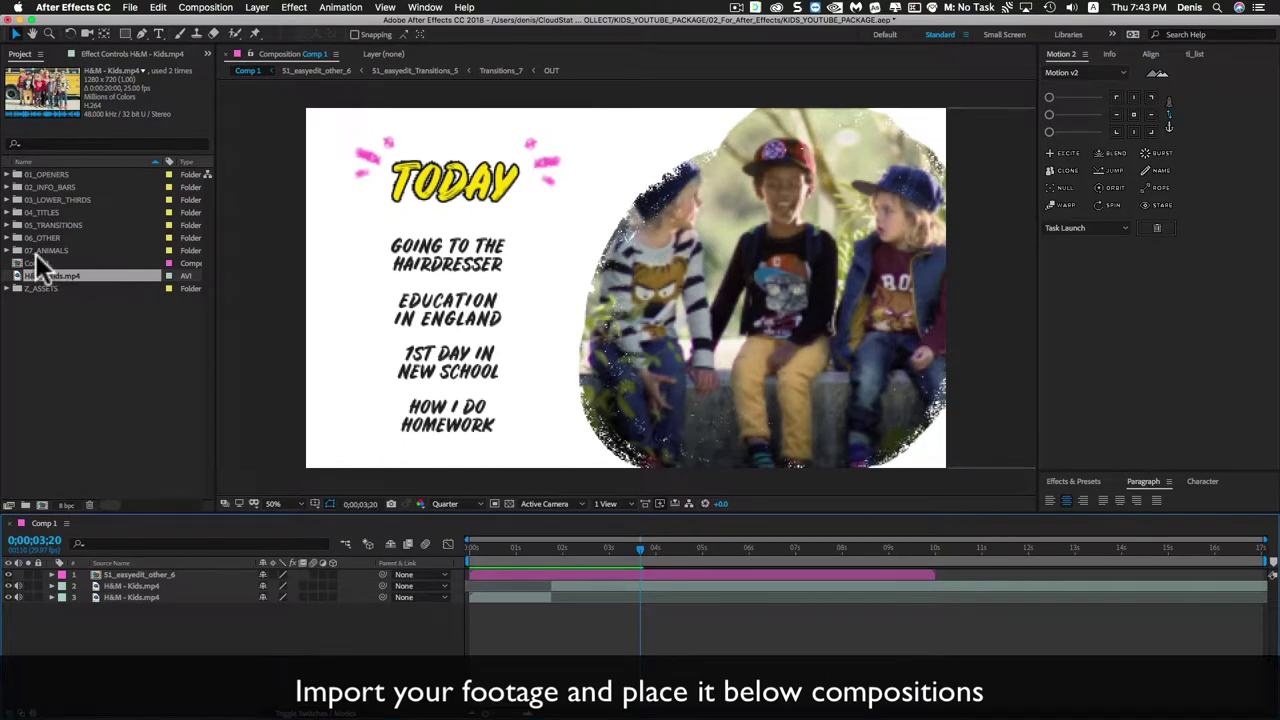
Expand the 04_TITLES and 05_TRANSITIONS folders and pick 51_easyedit_Transitions_5.
left_click(8, 213)
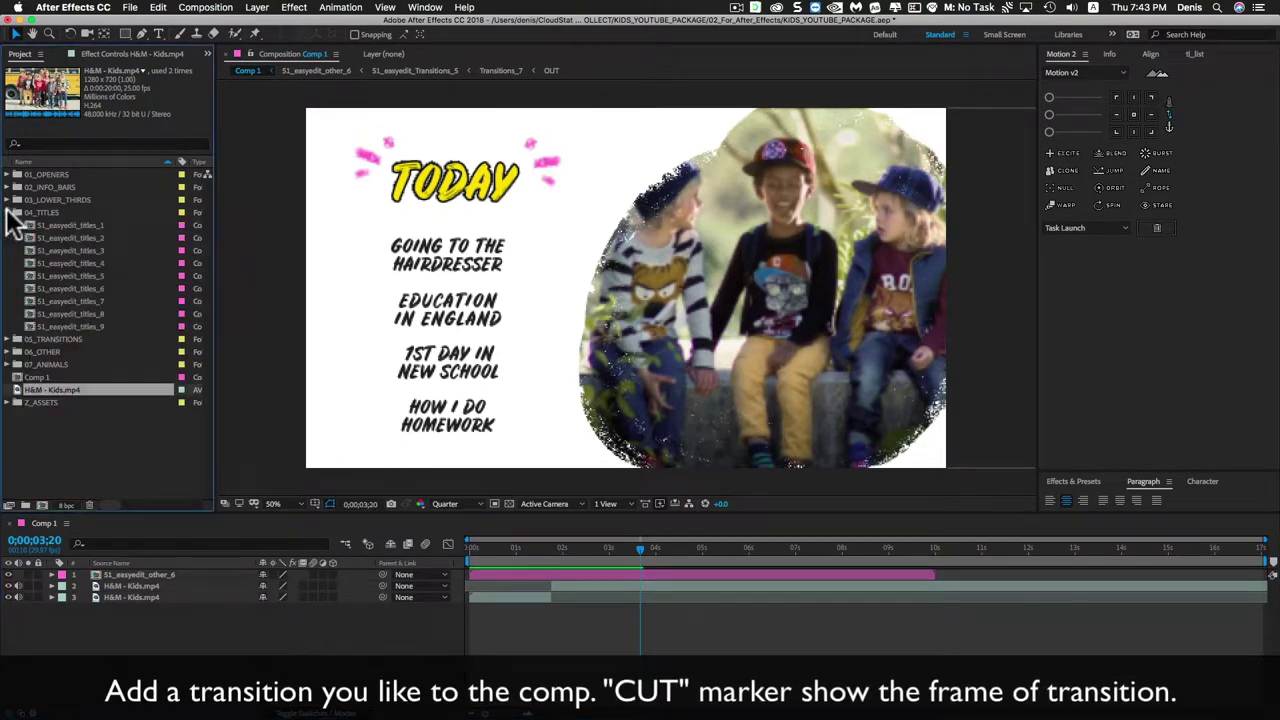
left_click(91, 238)
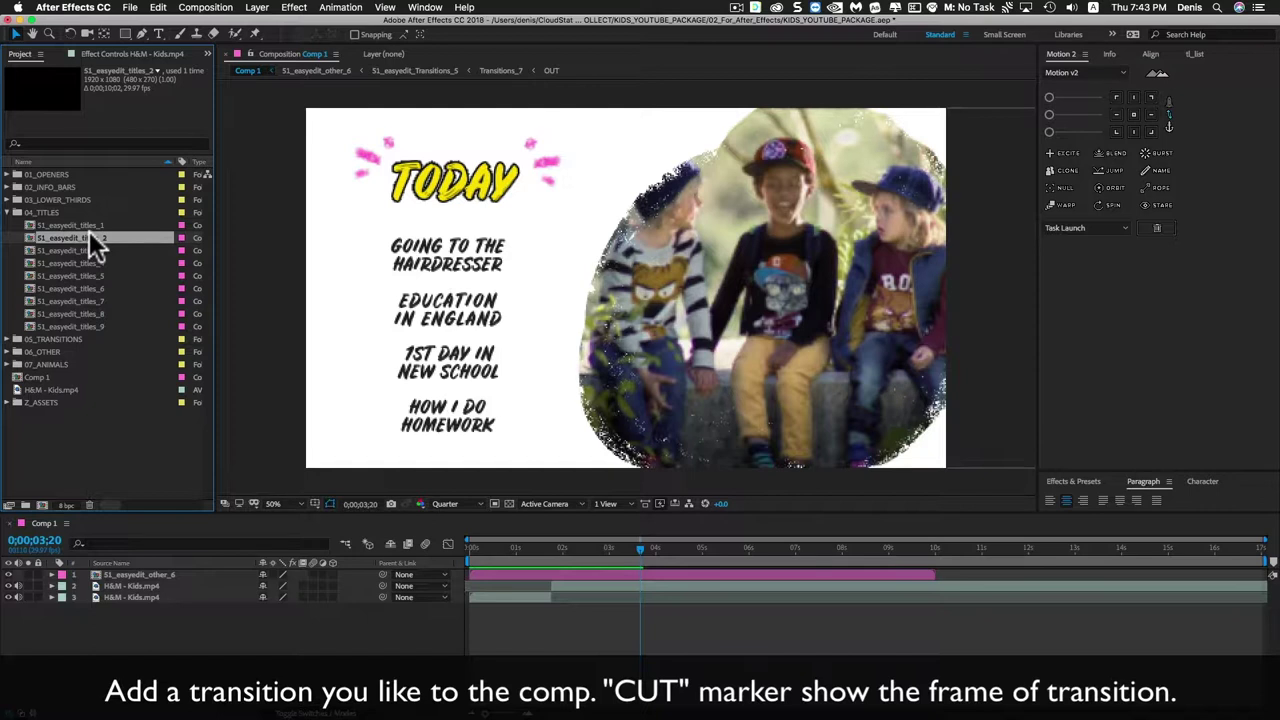
left_click(8, 339)
scroll(39, 333, "down", 1)
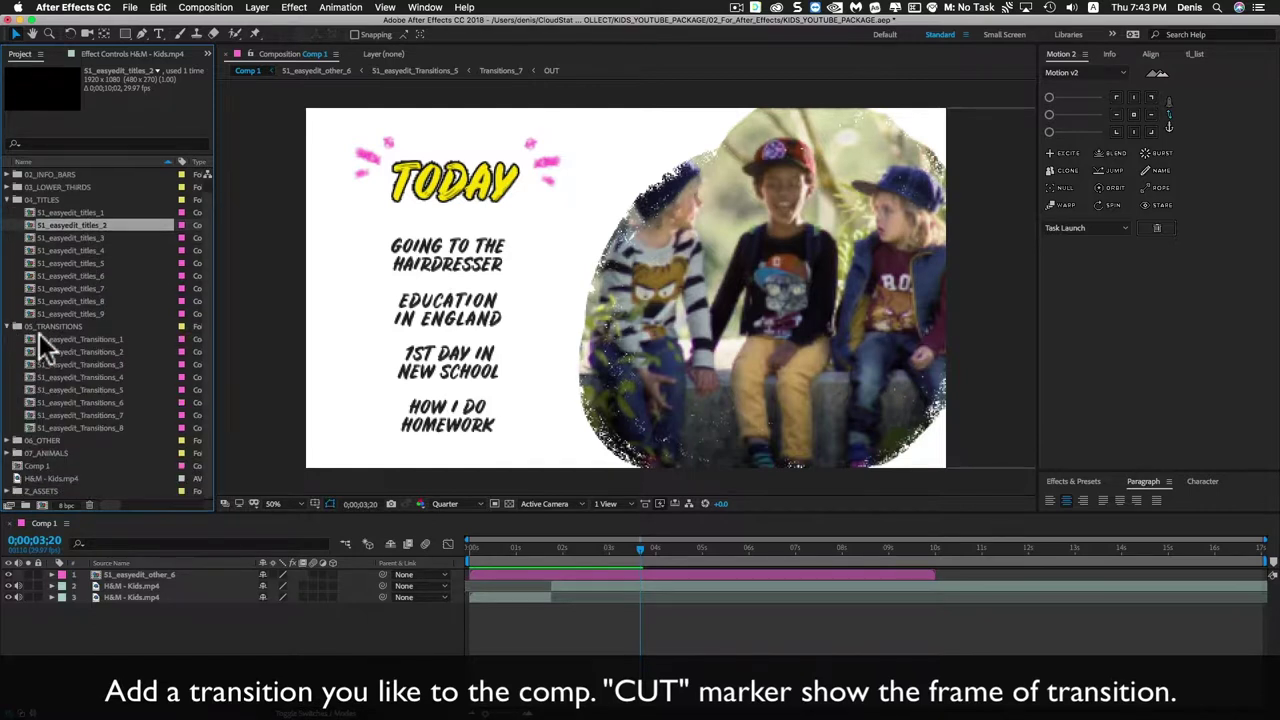
left_click(98, 352)
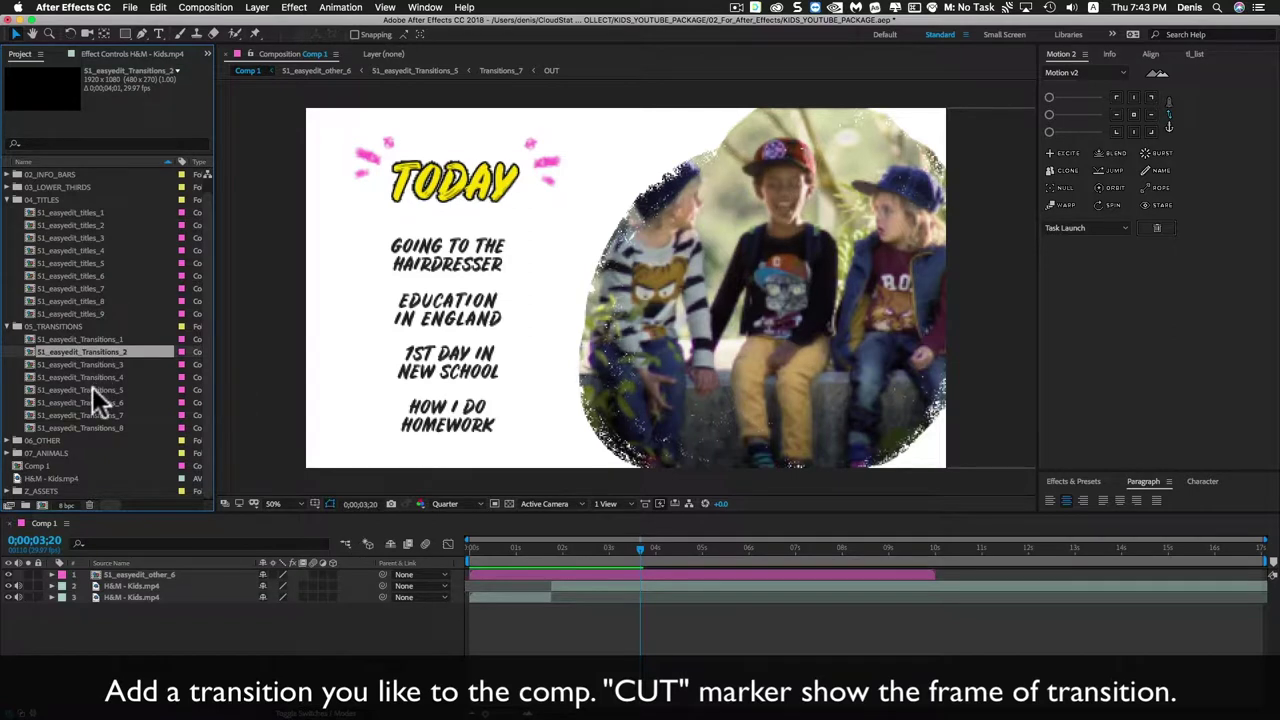
left_click(121, 391)
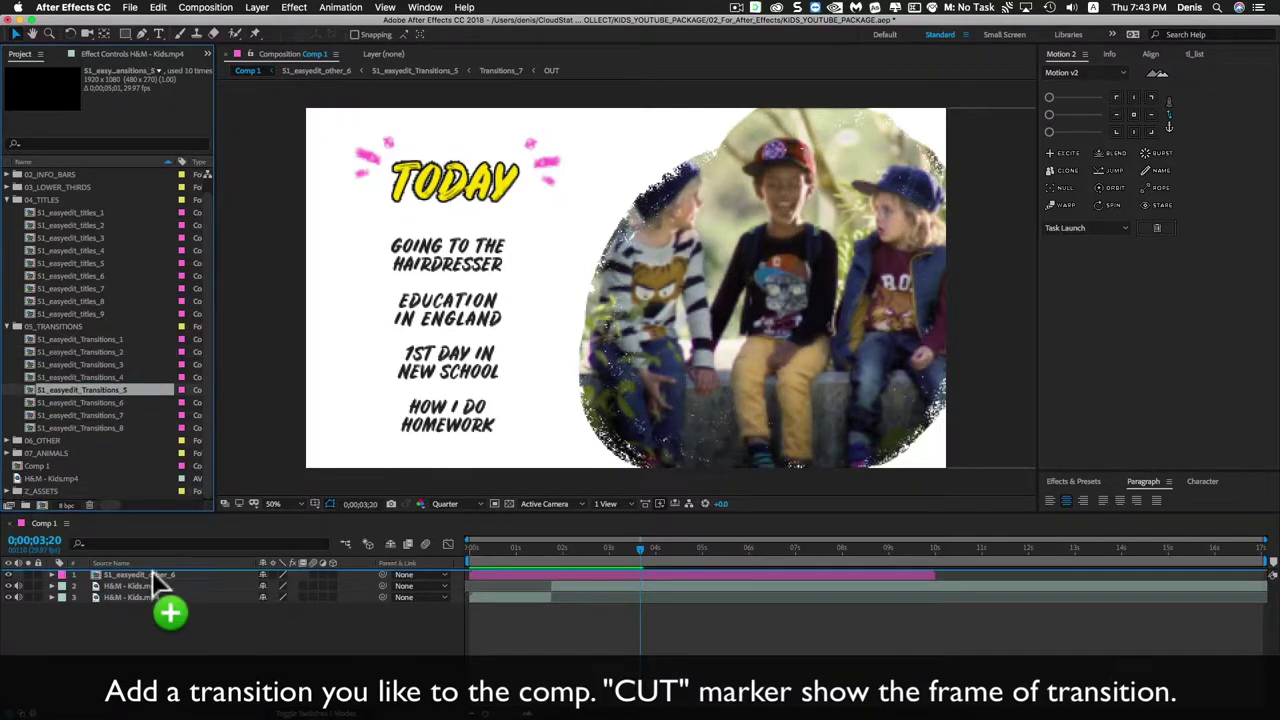
Add Transitions_5 as the top layer starting near 4 seconds and scrub to its CUT marker.
left_click_drag(115, 400, 160, 590)
left_click_drag(560, 577, 747, 576)
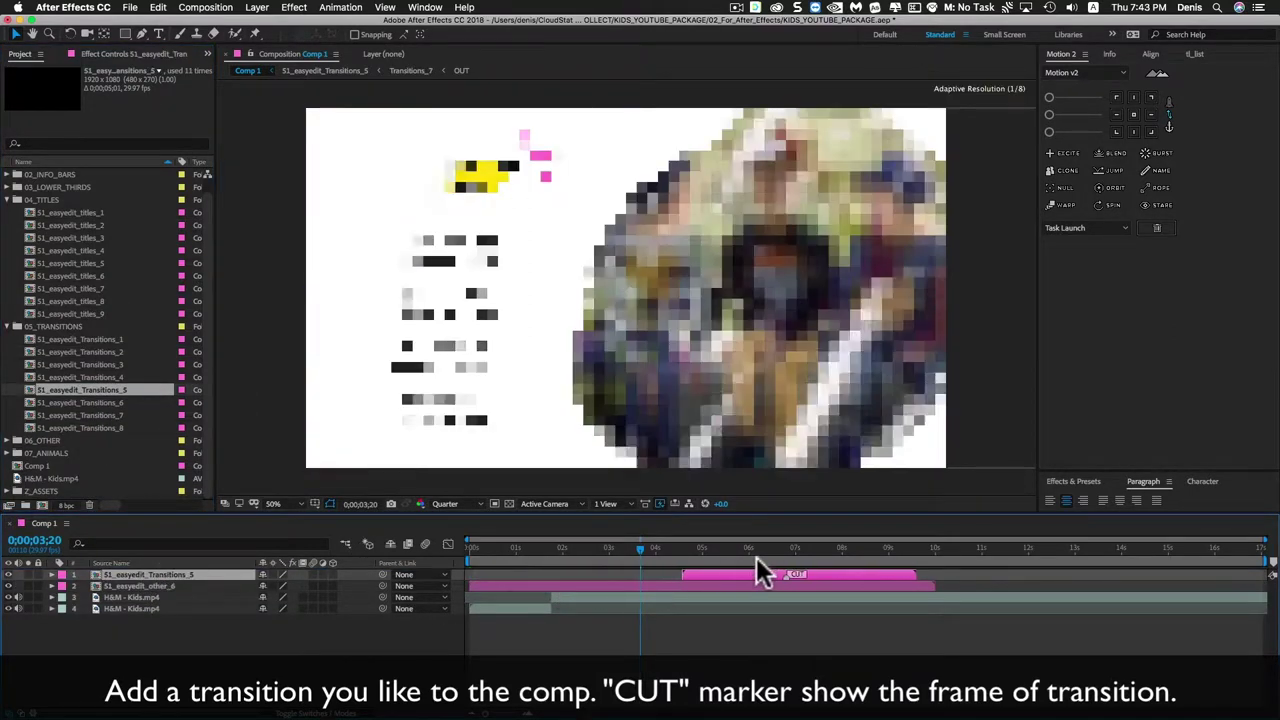
left_click_drag(648, 552, 710, 552)
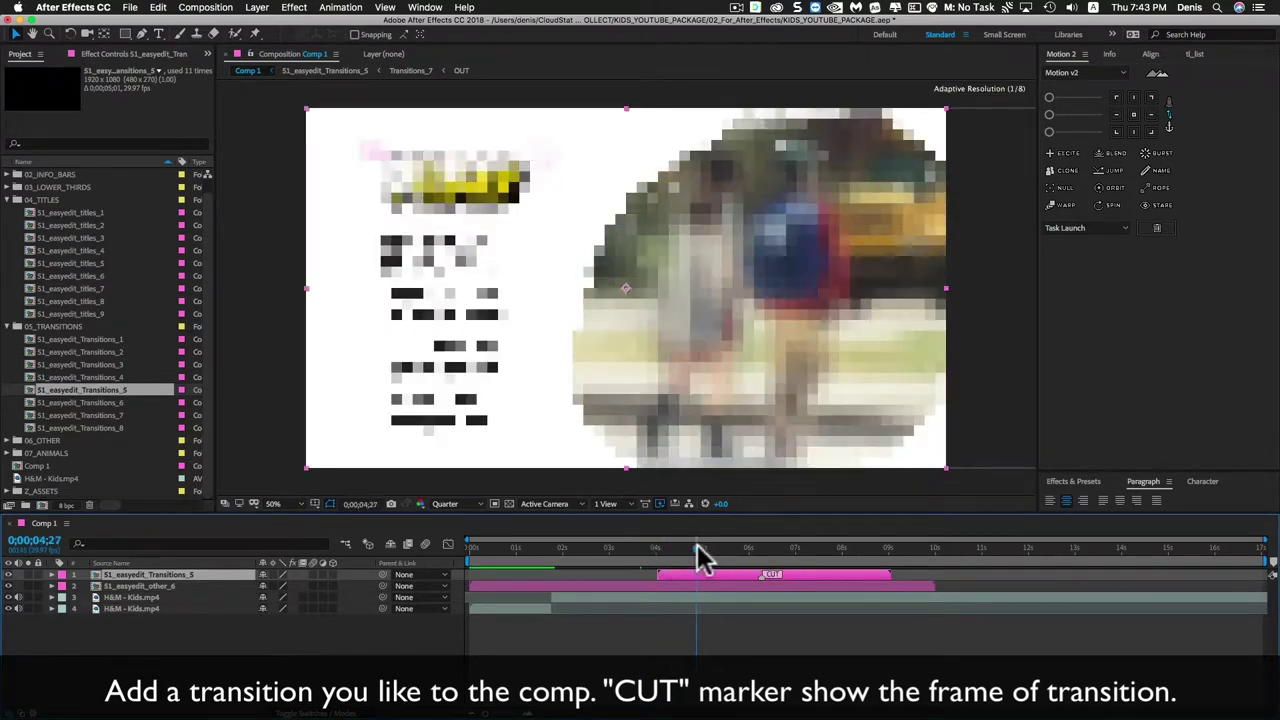
left_click_drag(711, 550, 760, 557)
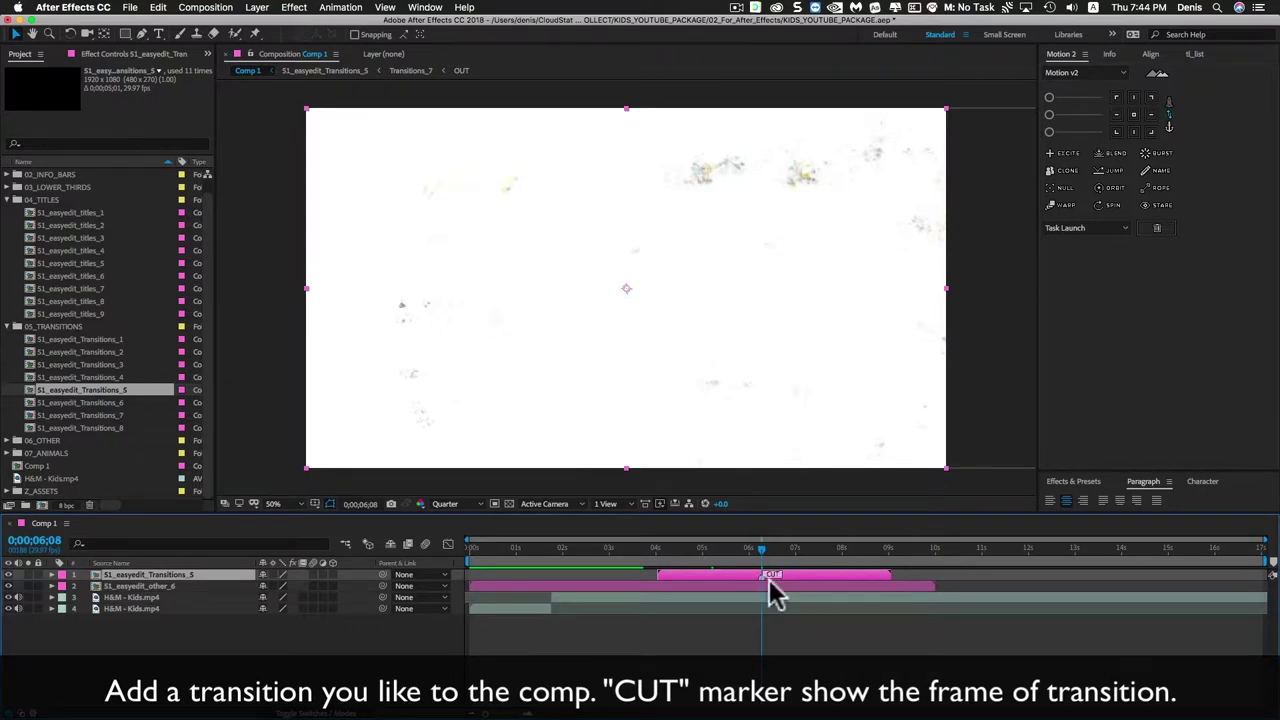
Split the kids footage at the 6;08 CUT frame, slip the new piece, and end the TODAY graphic there.
left_click(757, 598)
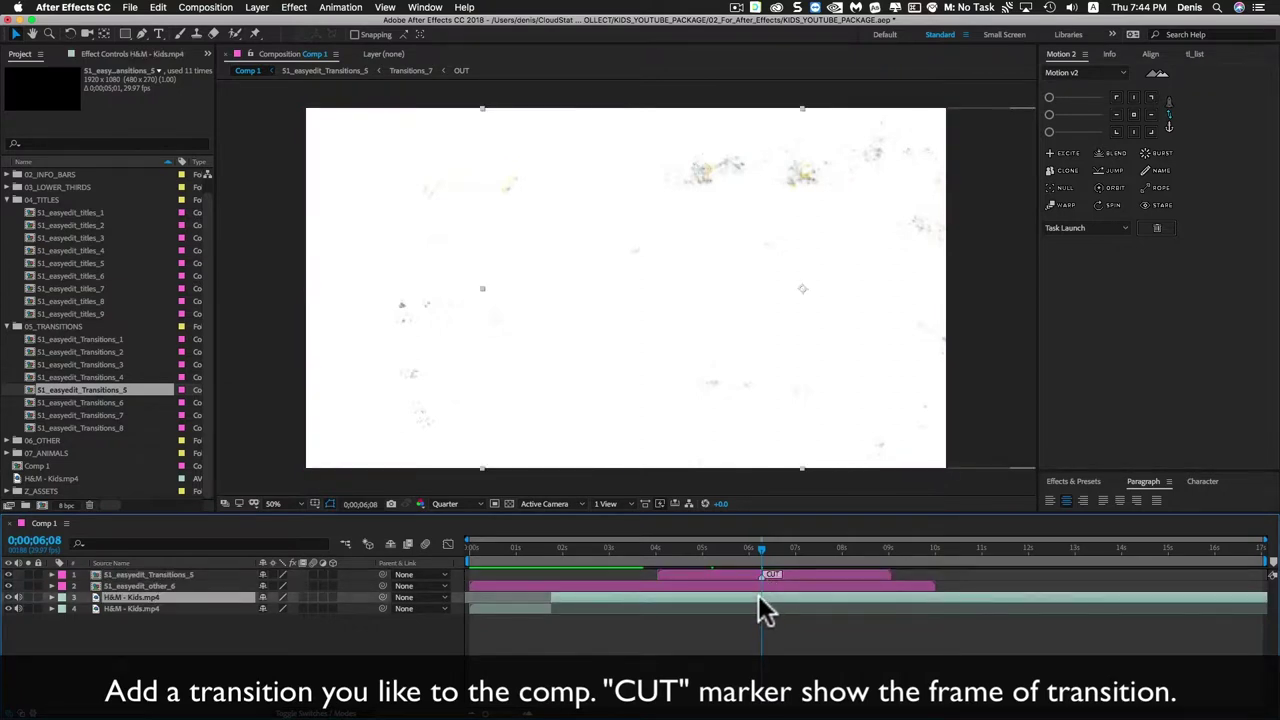
key("ctrl+shift+d")
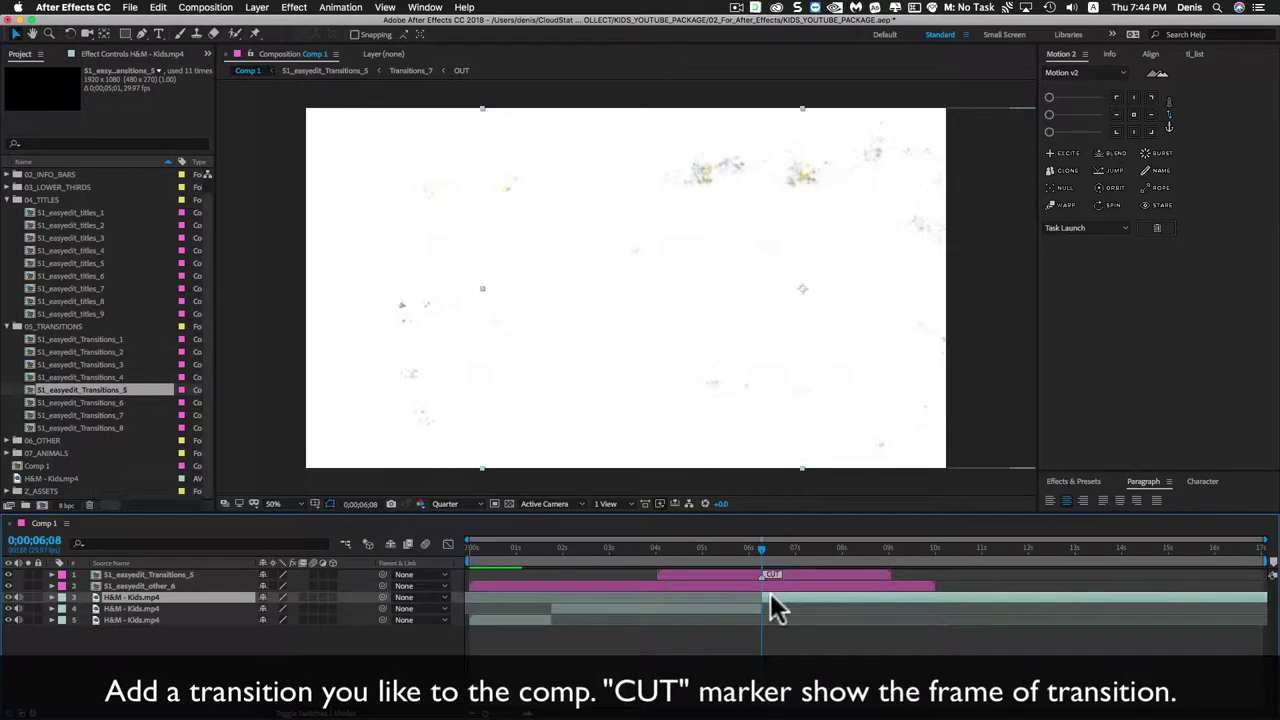
mouse_move(918, 600)
left_mouse_down()
mouse_move(700, 603)
mouse_move(770, 598)
left_mouse_up()
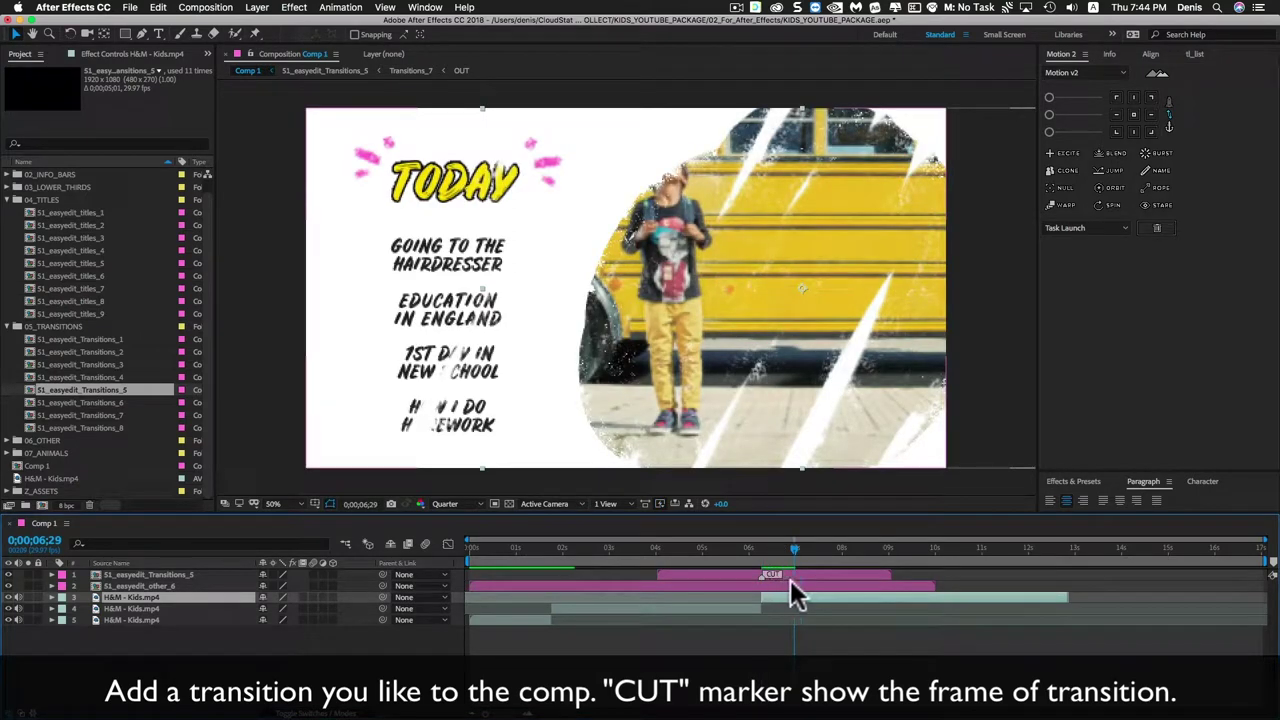
left_click(771, 592)
left_click_drag(771, 592, 762, 593)
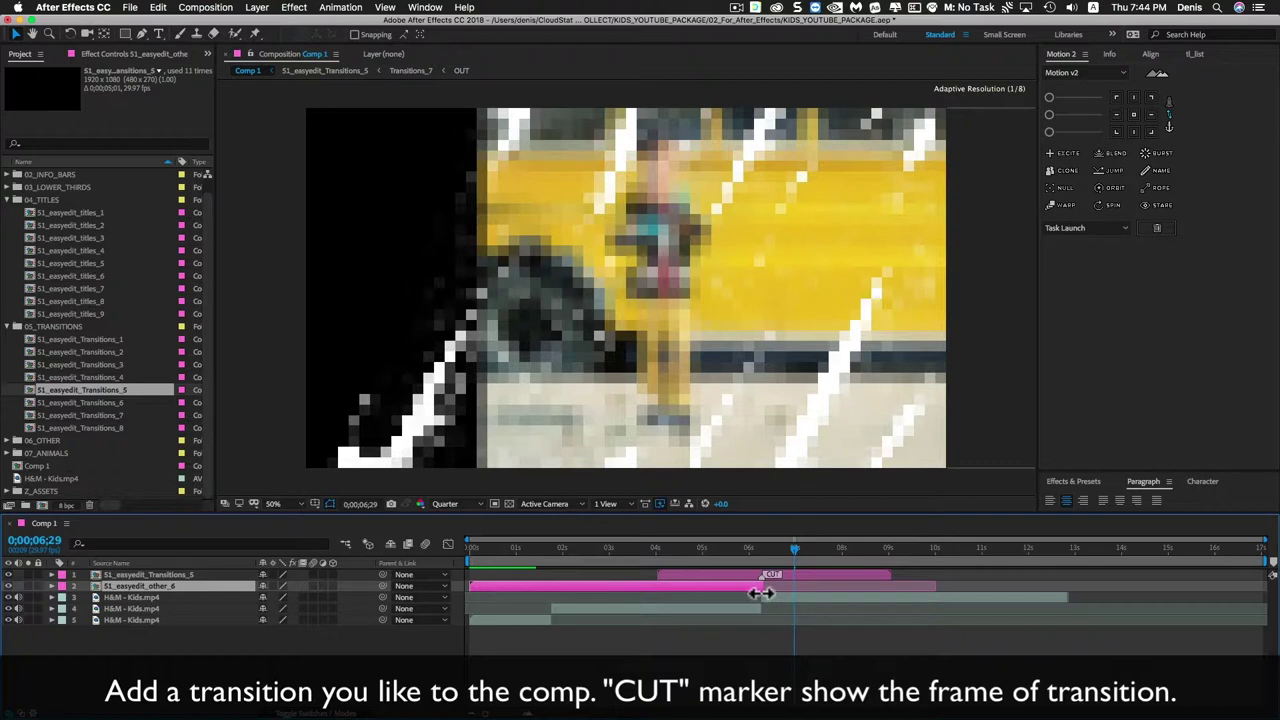
Preview the transition from about 5;25 through the cut, stopping at 8;20.
left_click(740, 548)
left_click_drag(755, 554, 762, 546)
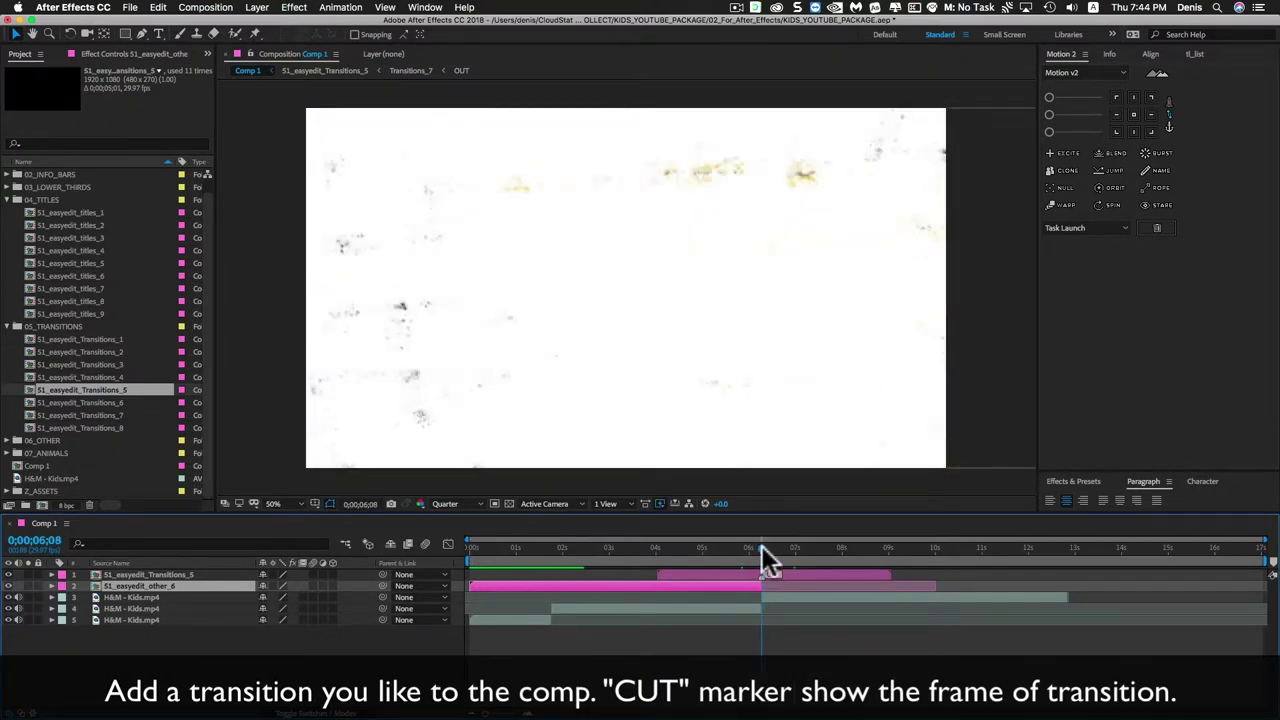
left_click(773, 597)
left_click(1150, 50)
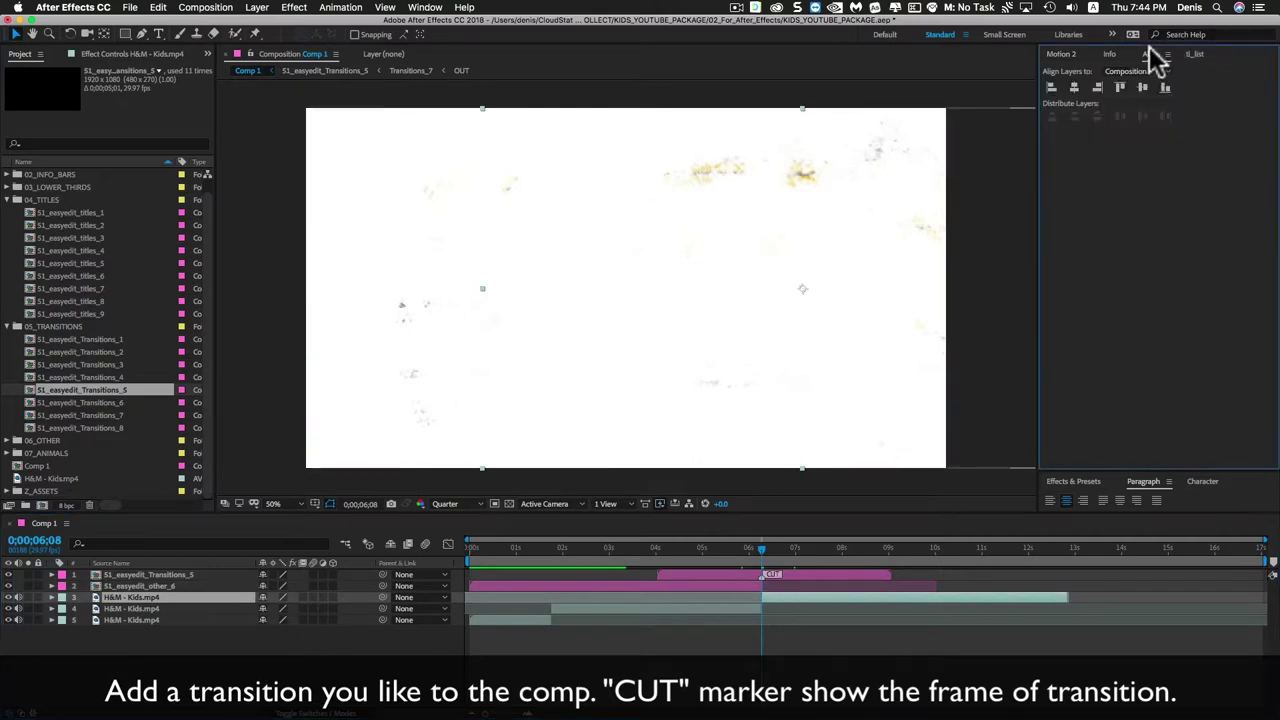
left_click(800, 563)
key("space")
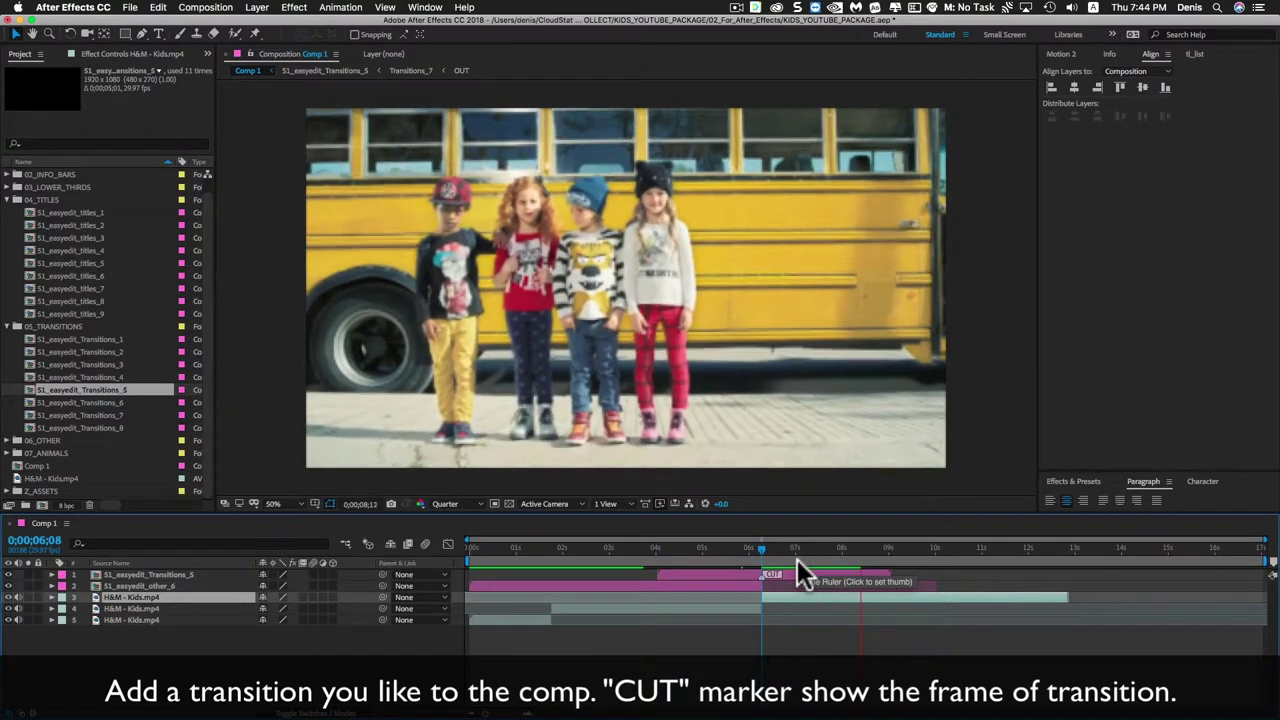
key("space")
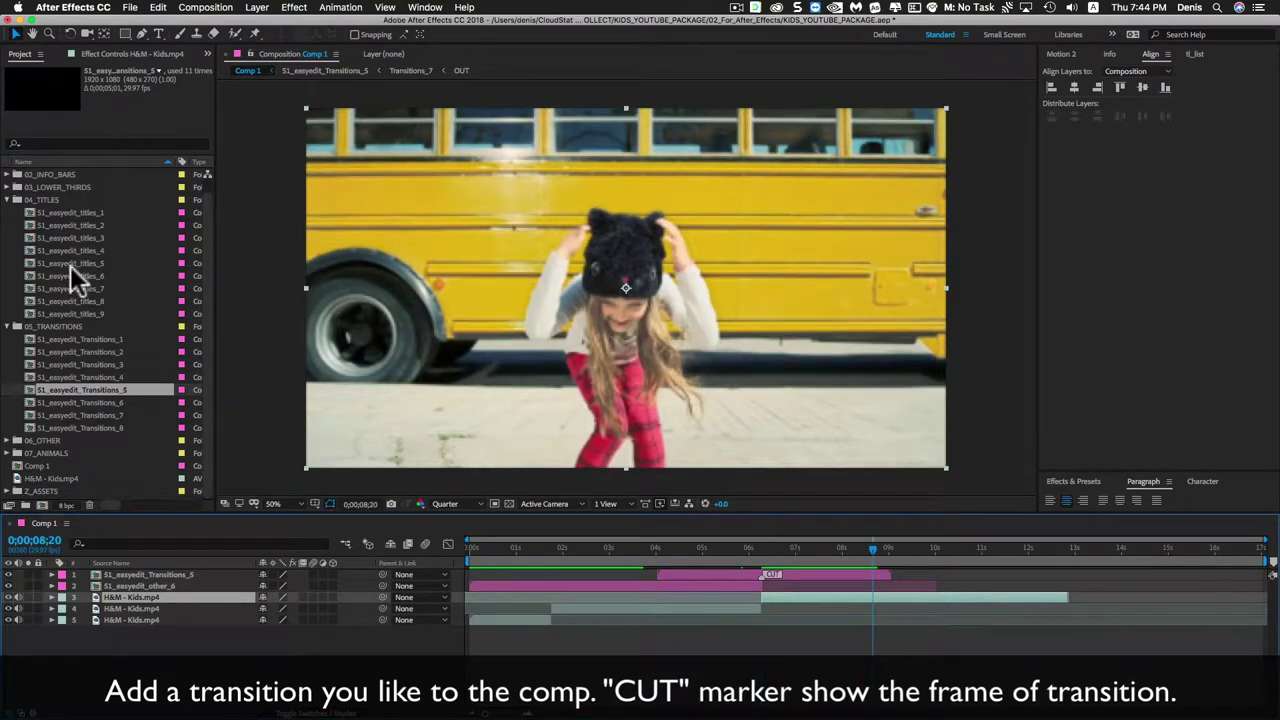
Add 51_easyedit_lower_thirds_2 to Comp 1 after the cut, deleting the extra kids footage layer.
left_click(7, 187)
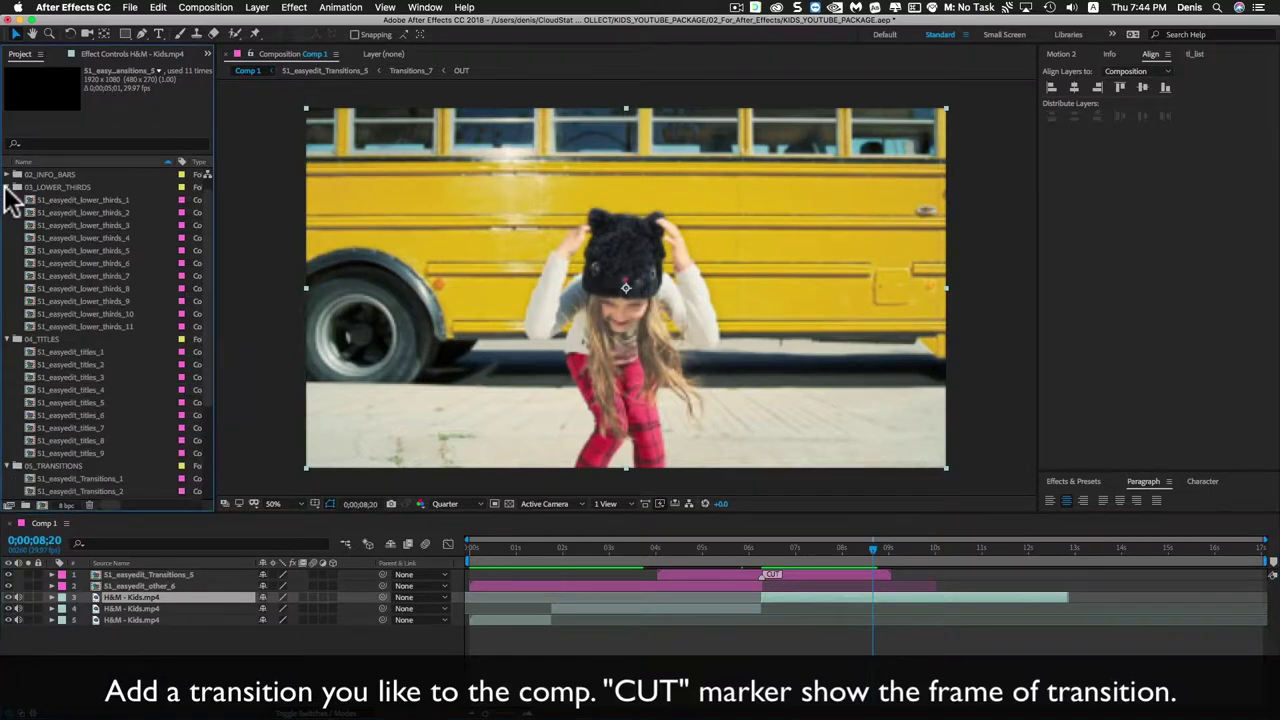
left_click(92, 212)
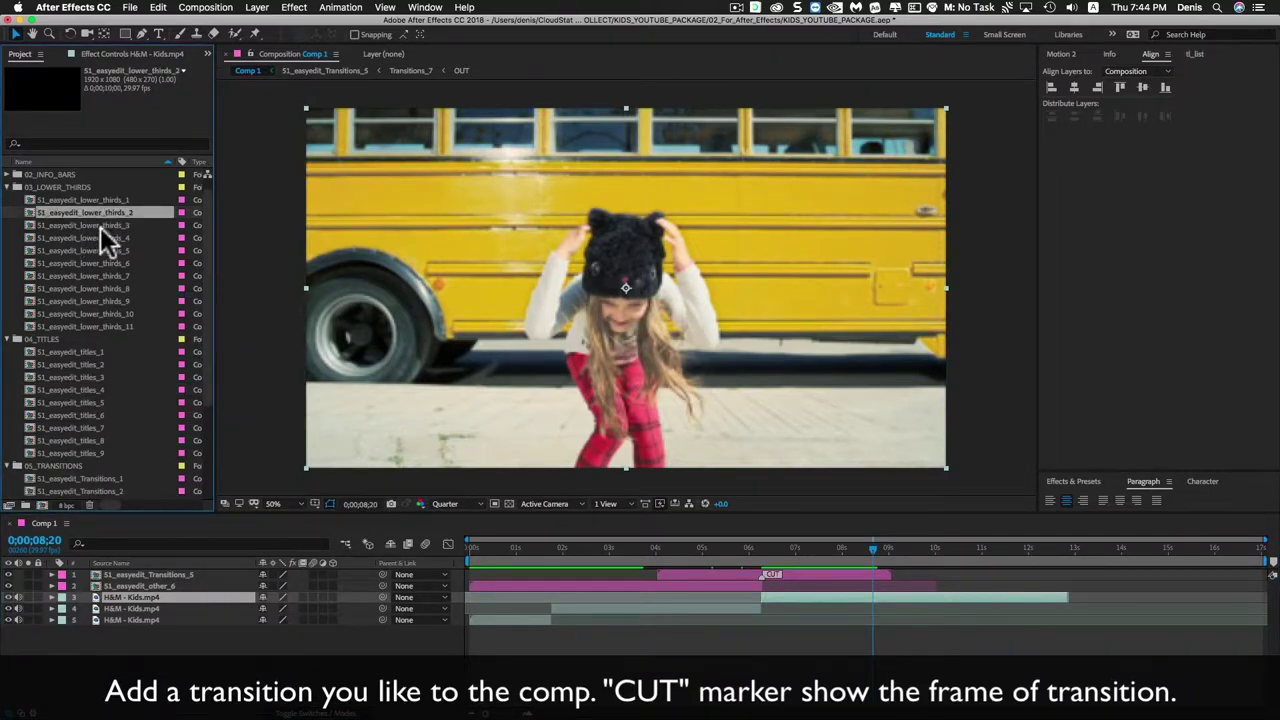
left_click_drag(103, 212, 119, 567)
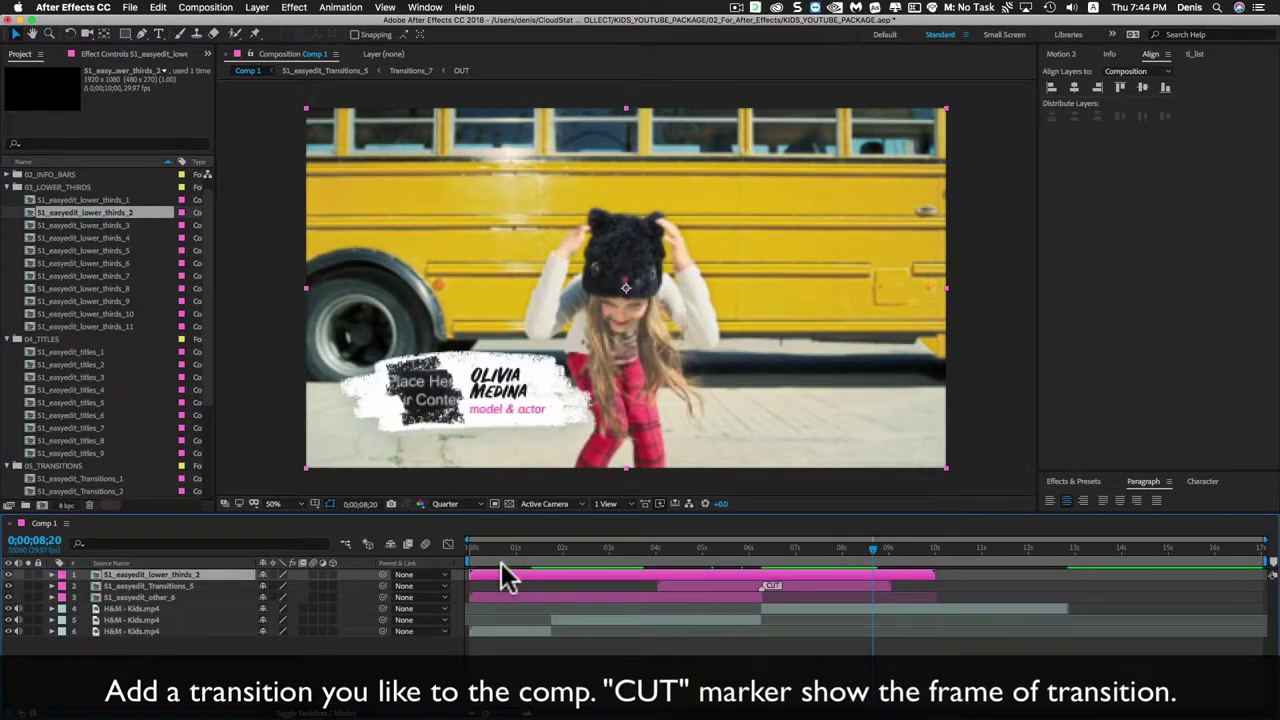
left_click_drag(501, 575, 871, 573)
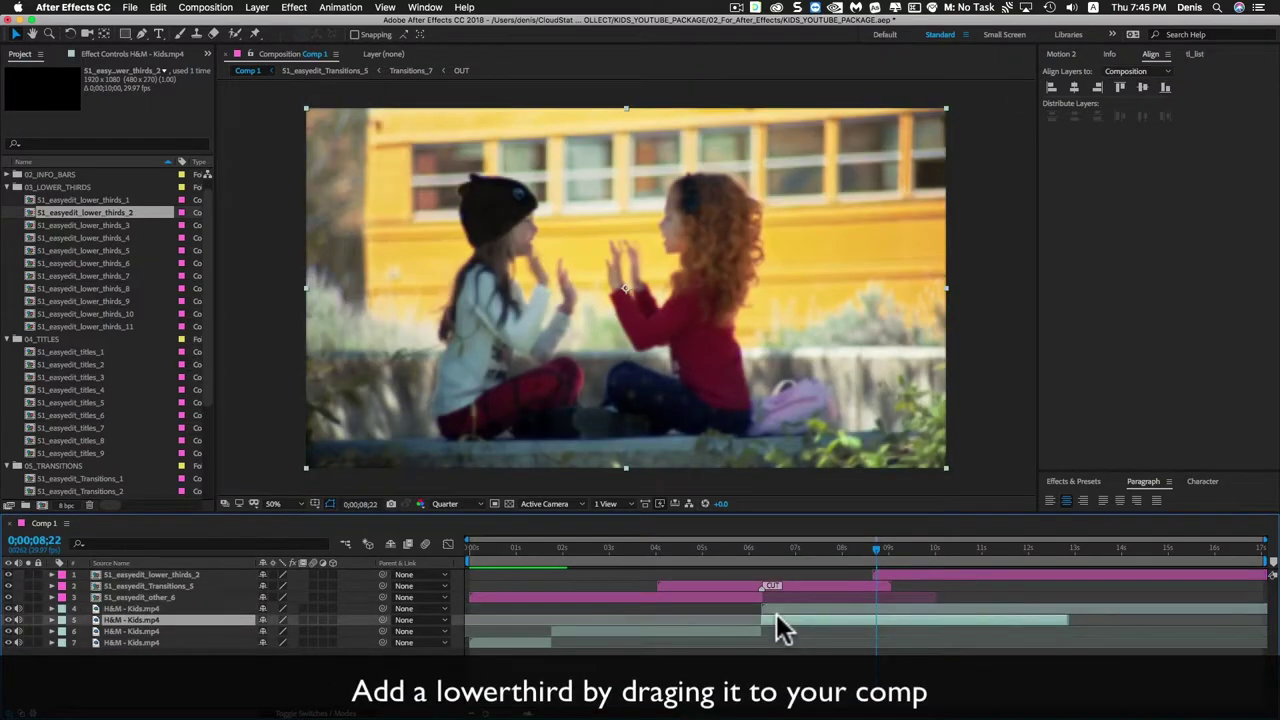
key("Delete")
mouse_move(763, 547)
left_mouse_down()
mouse_move(875, 548)
mouse_move(827, 573)
mouse_move(966, 550)
mouse_move(981, 560)
left_mouse_up()
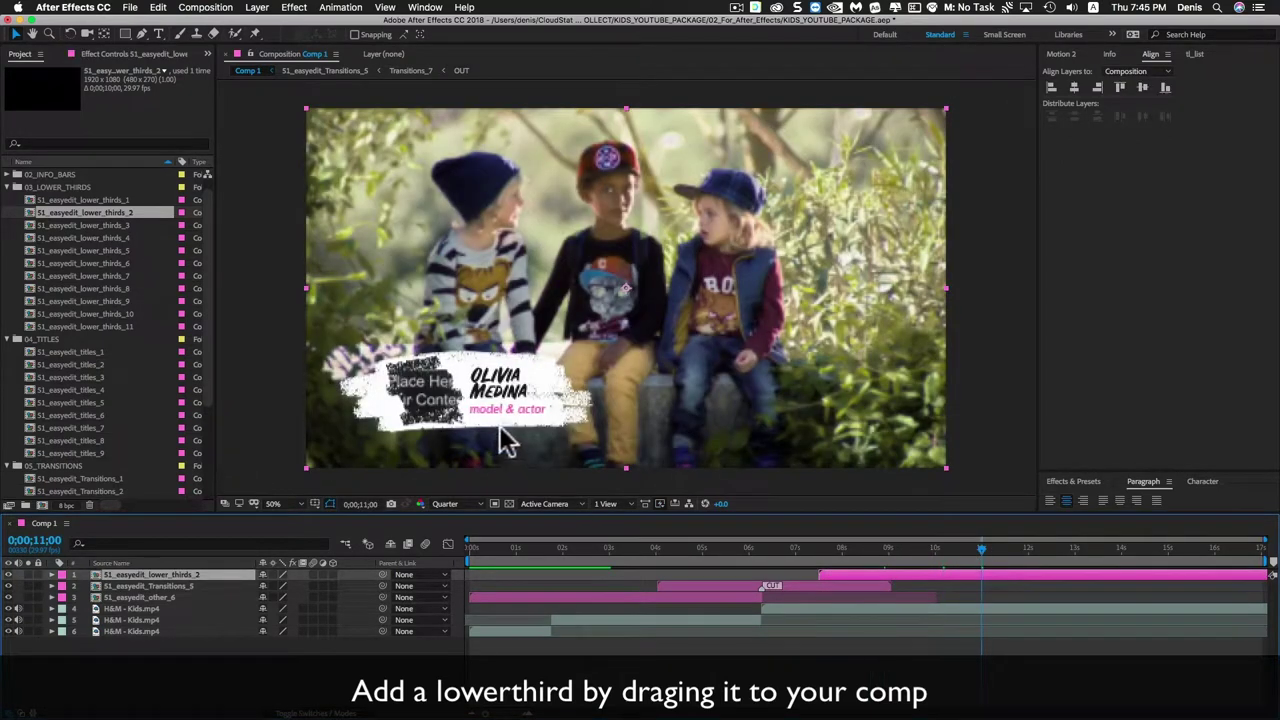
Open the lower_thirds_2 comp at Full preview resolution and scrub its animation to 4;11.
double_click(962, 572)
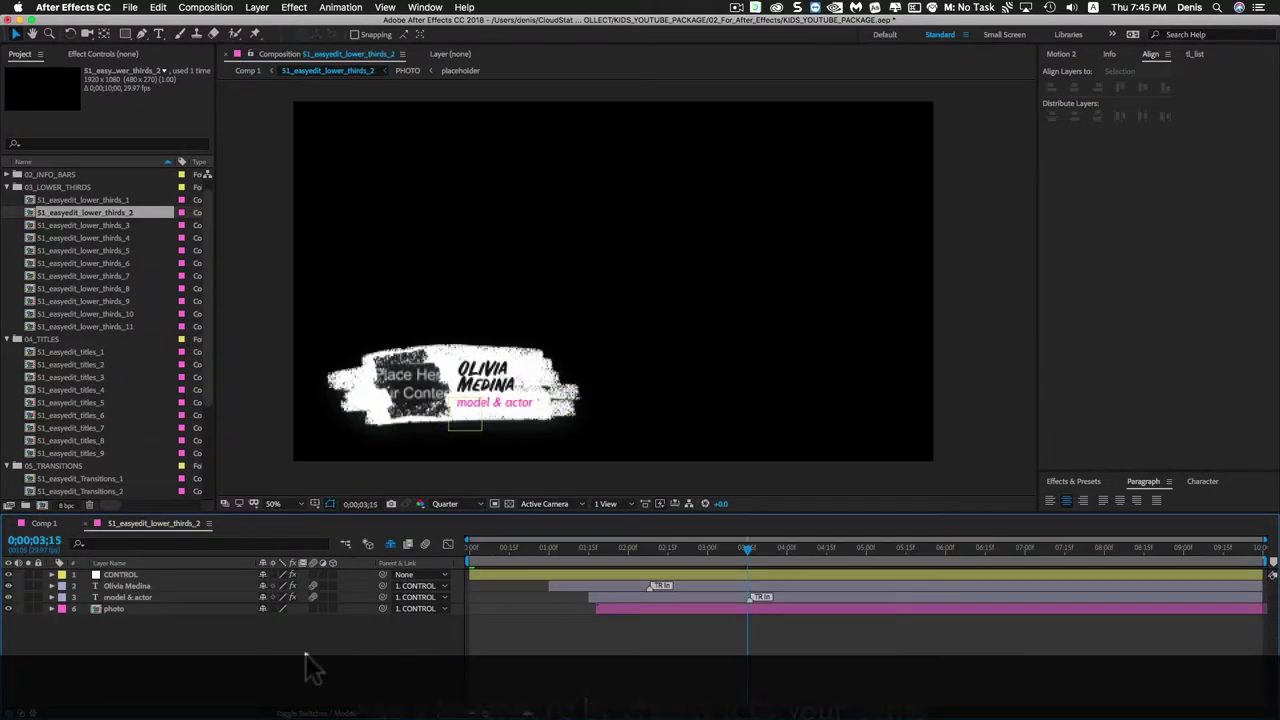
left_click(432, 503)
left_click(444, 524)
left_click_drag(757, 552, 816, 552)
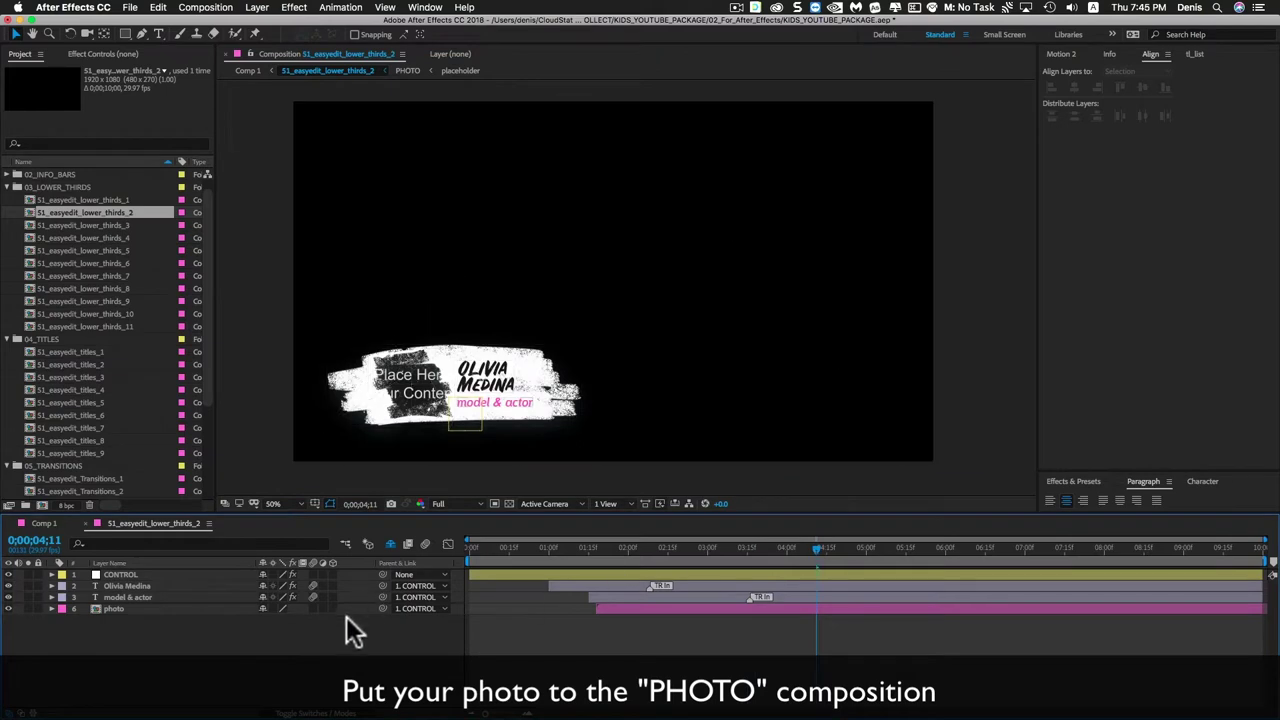
Open the PHOTO placeholder comp and collapse the 03_LOWER_THIRDS, 04_TITLES and 05_TRANSITIONS folders.
double_click(163, 607)
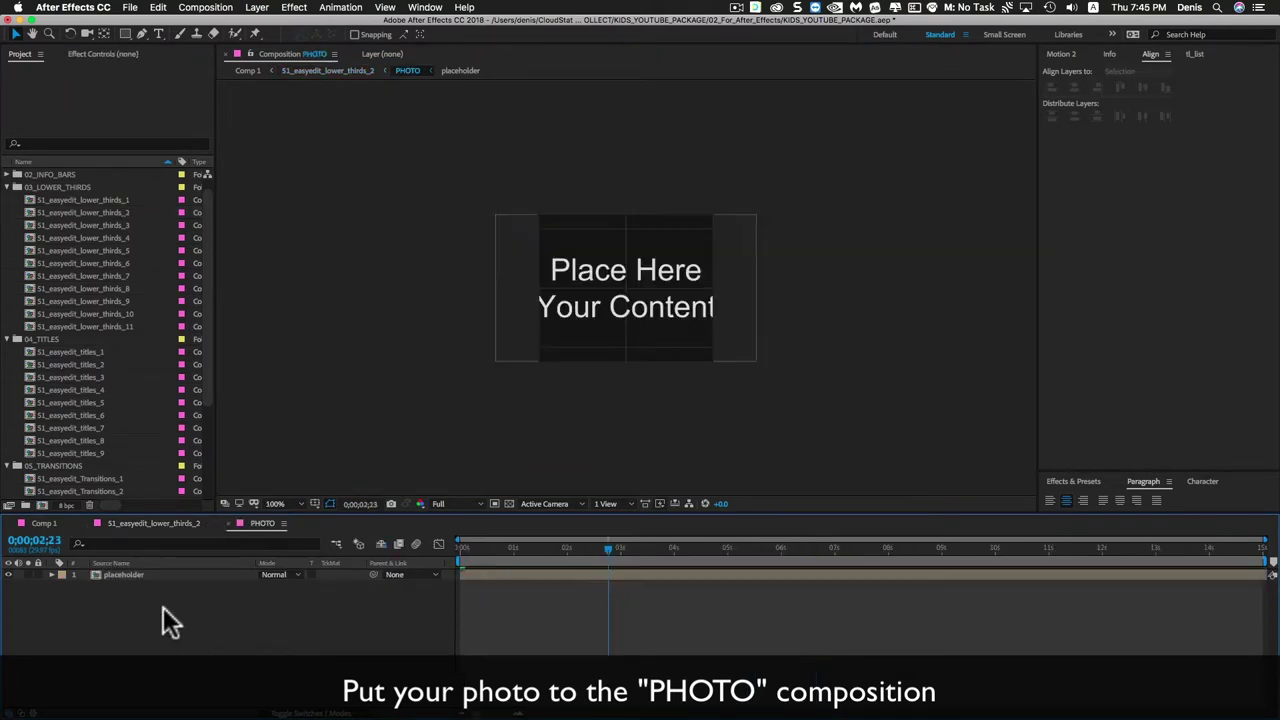
left_click(7, 187)
left_click(7, 212)
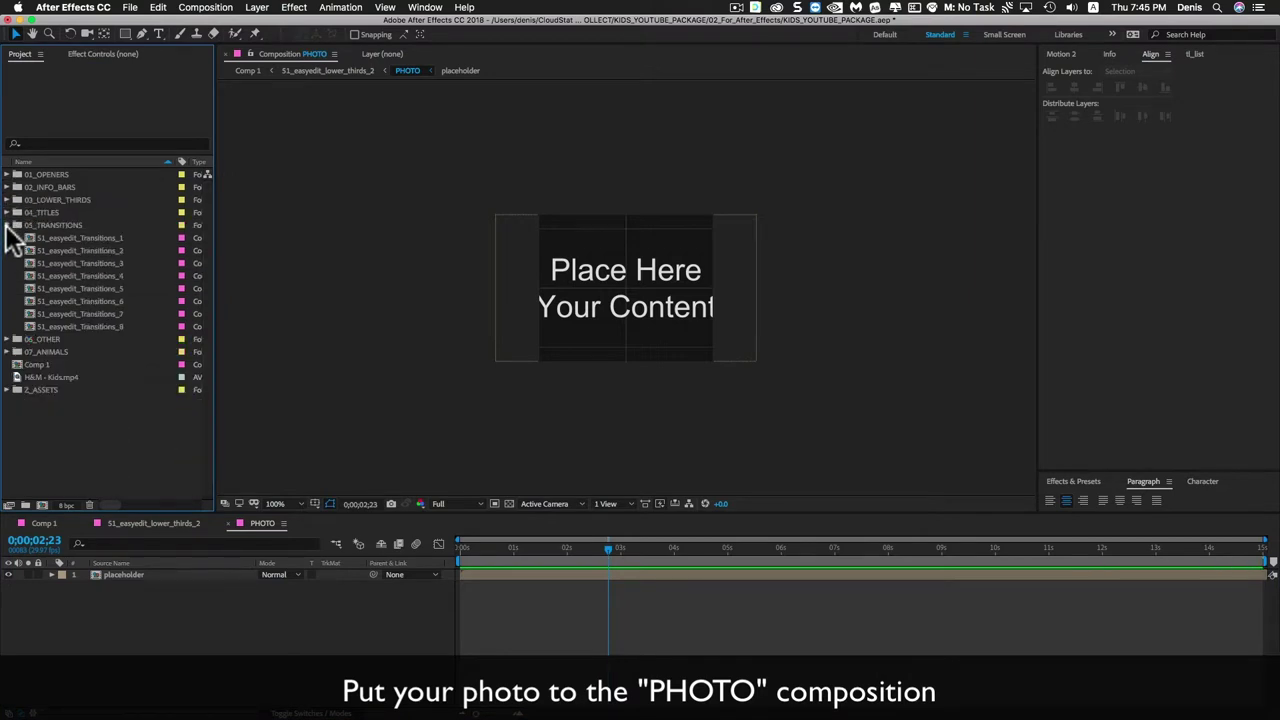
left_click(7, 225)
right_click(64, 374)
Import 2.png from the 4 Photo folder and place it above the placeholder in PHOTO.
mouse_move(110, 431)
left_click(242, 432)
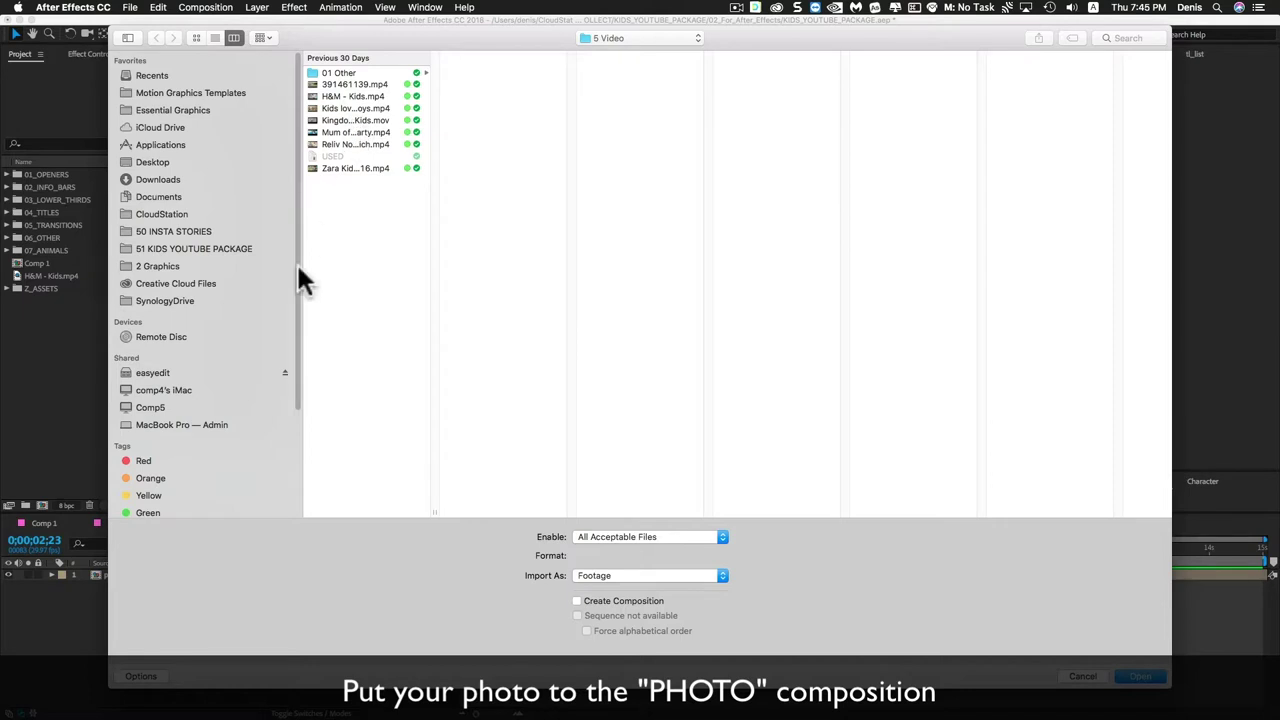
left_click(232, 248)
left_click(380, 129)
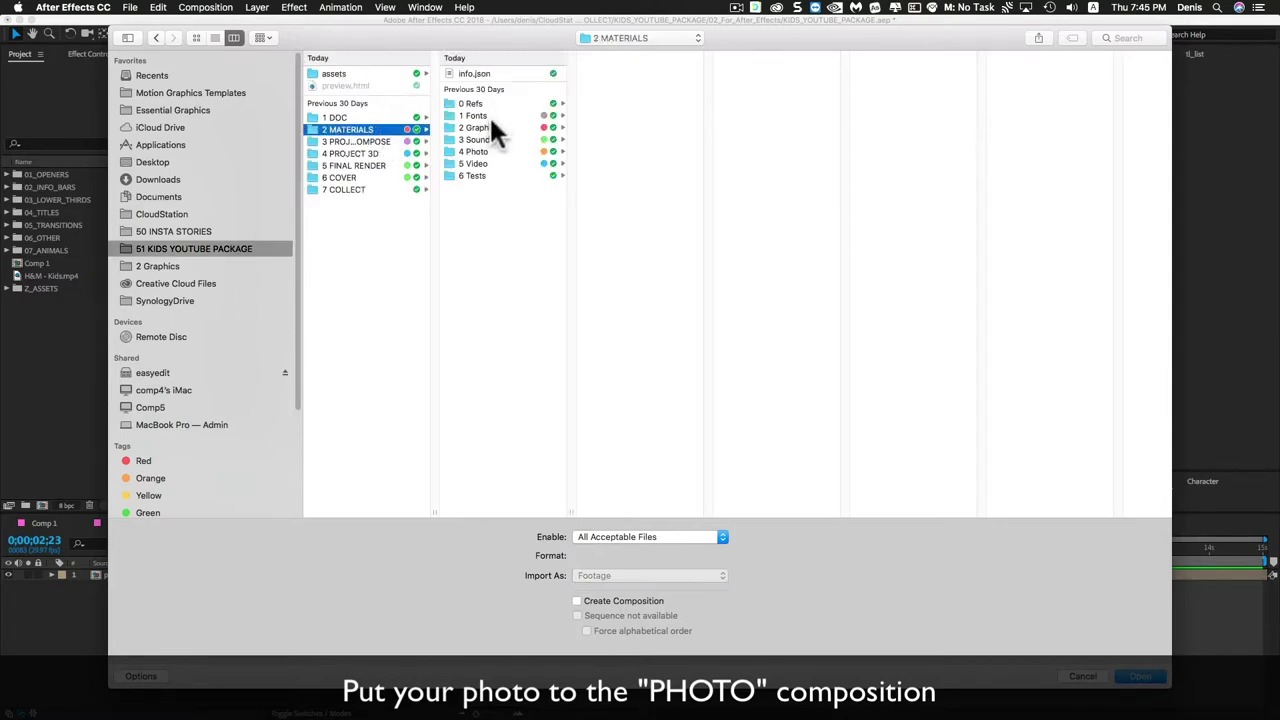
left_click(495, 151)
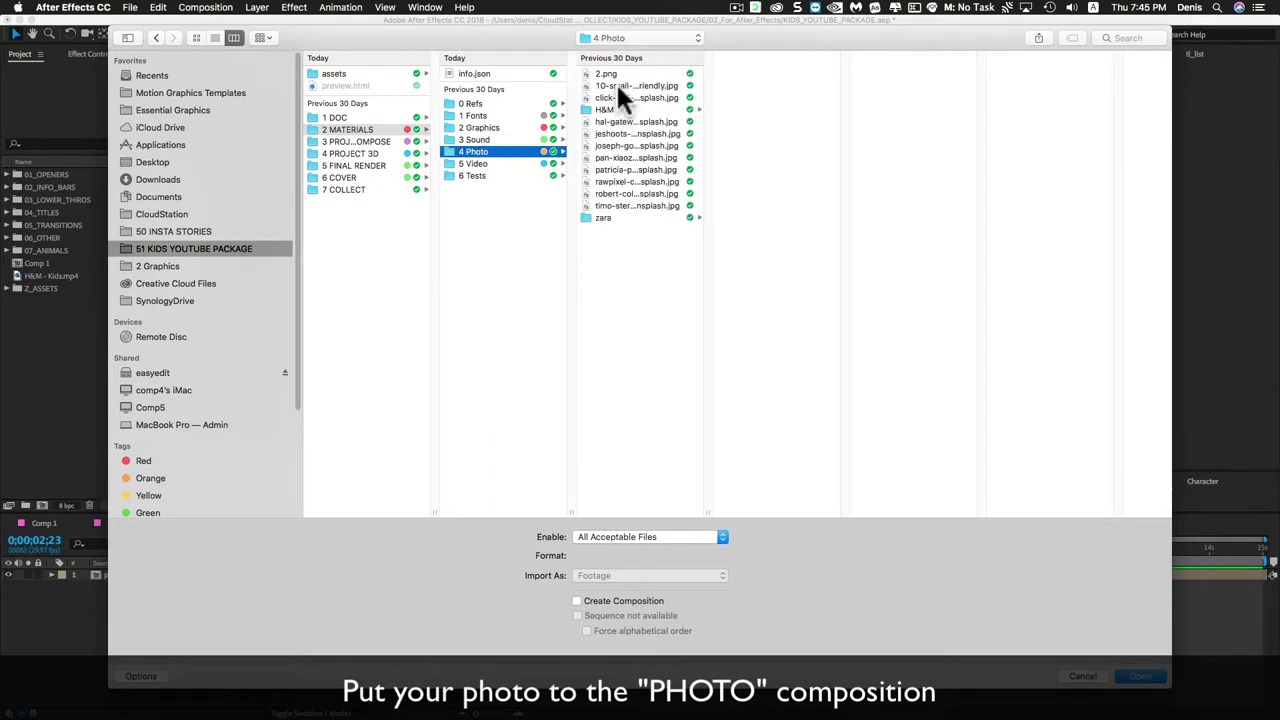
left_click(617, 108)
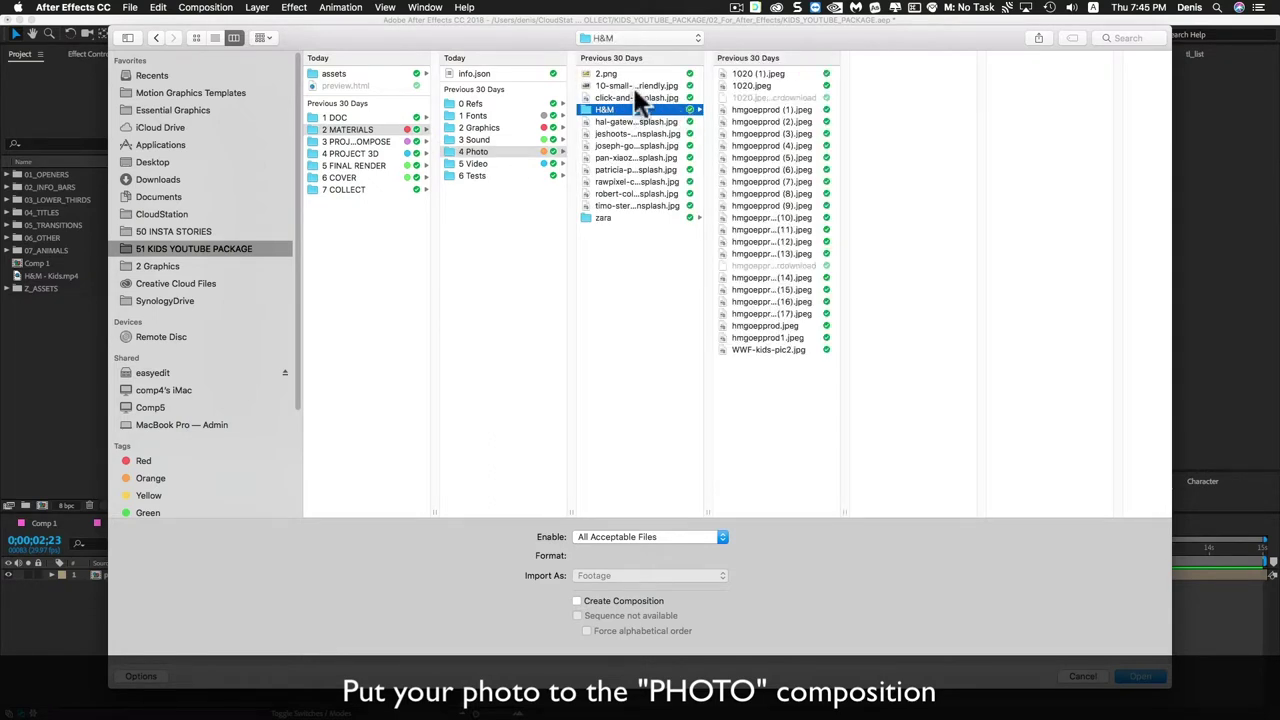
left_click(626, 73)
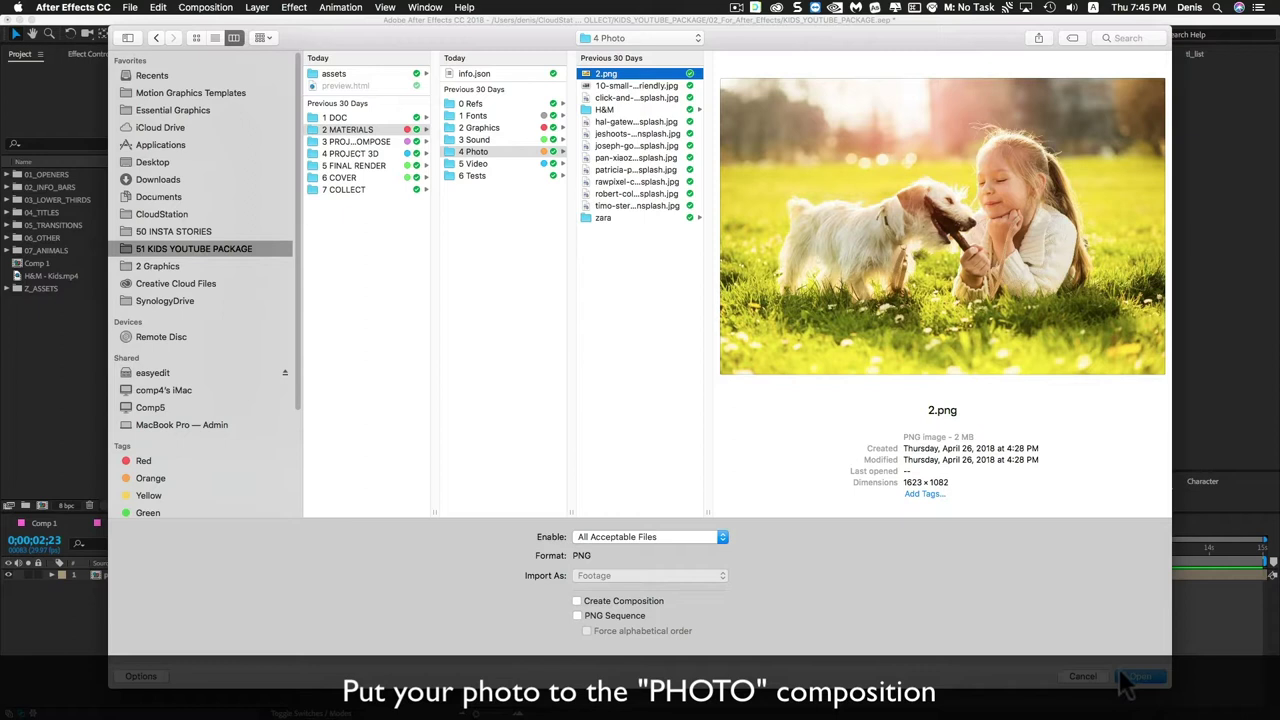
left_click(1140, 677)
mouse_move(22, 196)
left_mouse_down()
mouse_move(41, 194)
mouse_move(143, 582)
left_mouse_up()
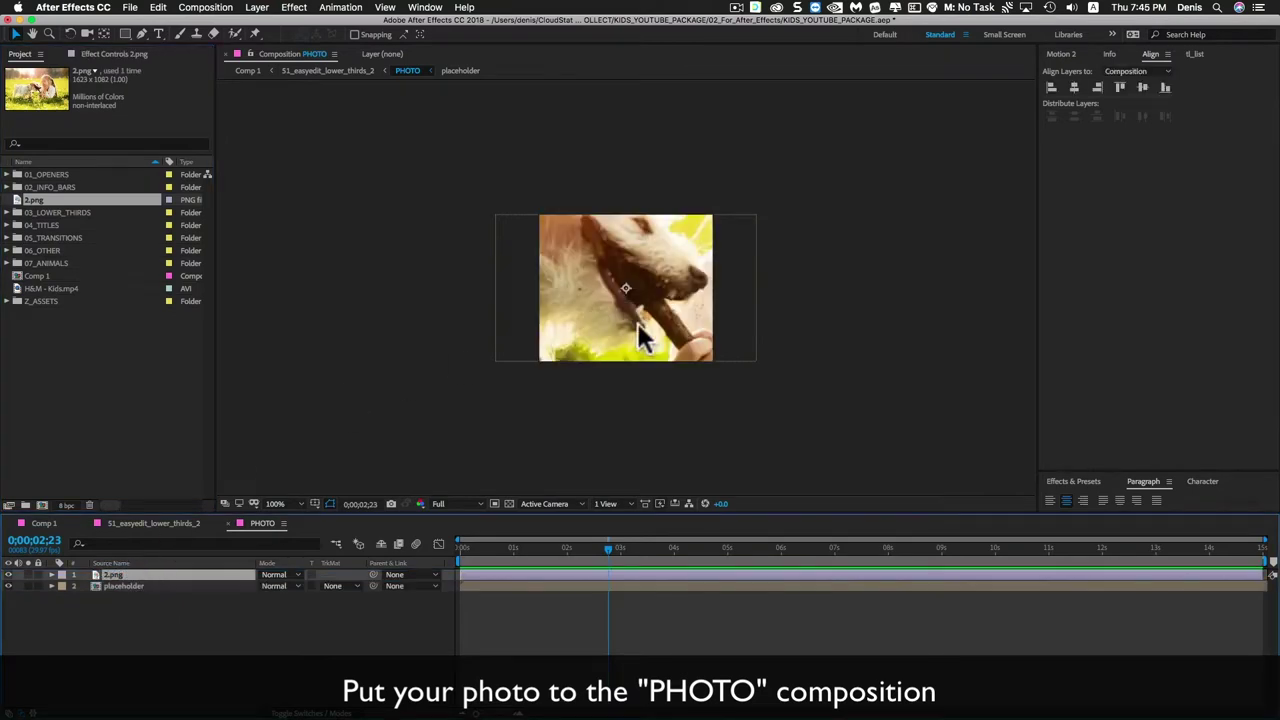
Reposition the photo to show the girl's face and scale it down to 67.3%.
left_click_drag(637, 321, 507, 392)
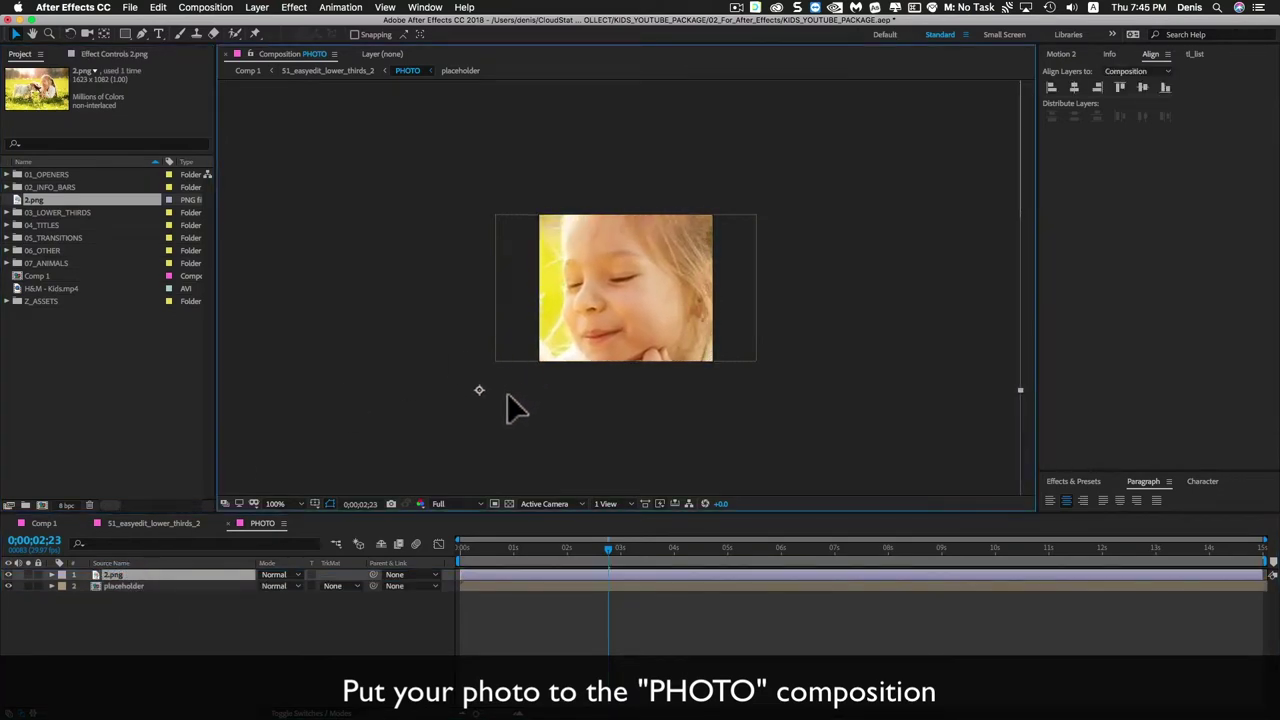
key("comma")
left_click_drag(818, 161, 813, 165)
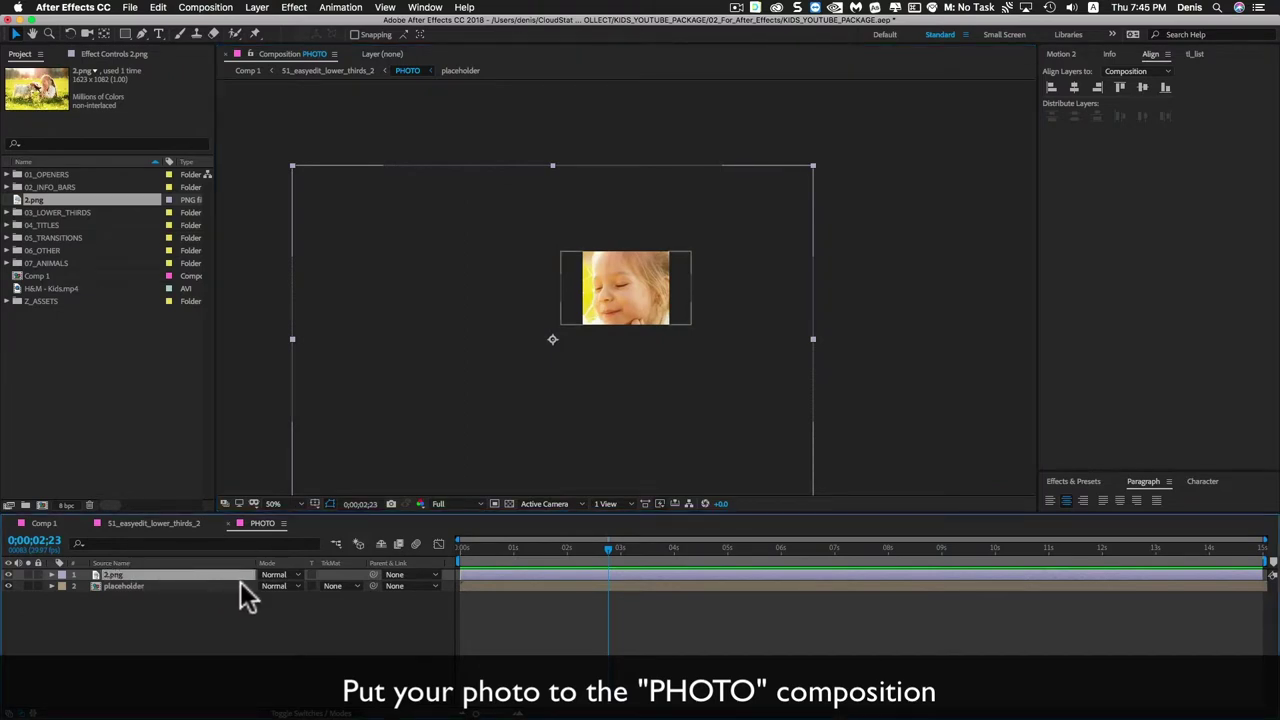
key("s")
left_click_drag(285, 586, 270, 588)
left_click_drag(484, 429, 565, 400)
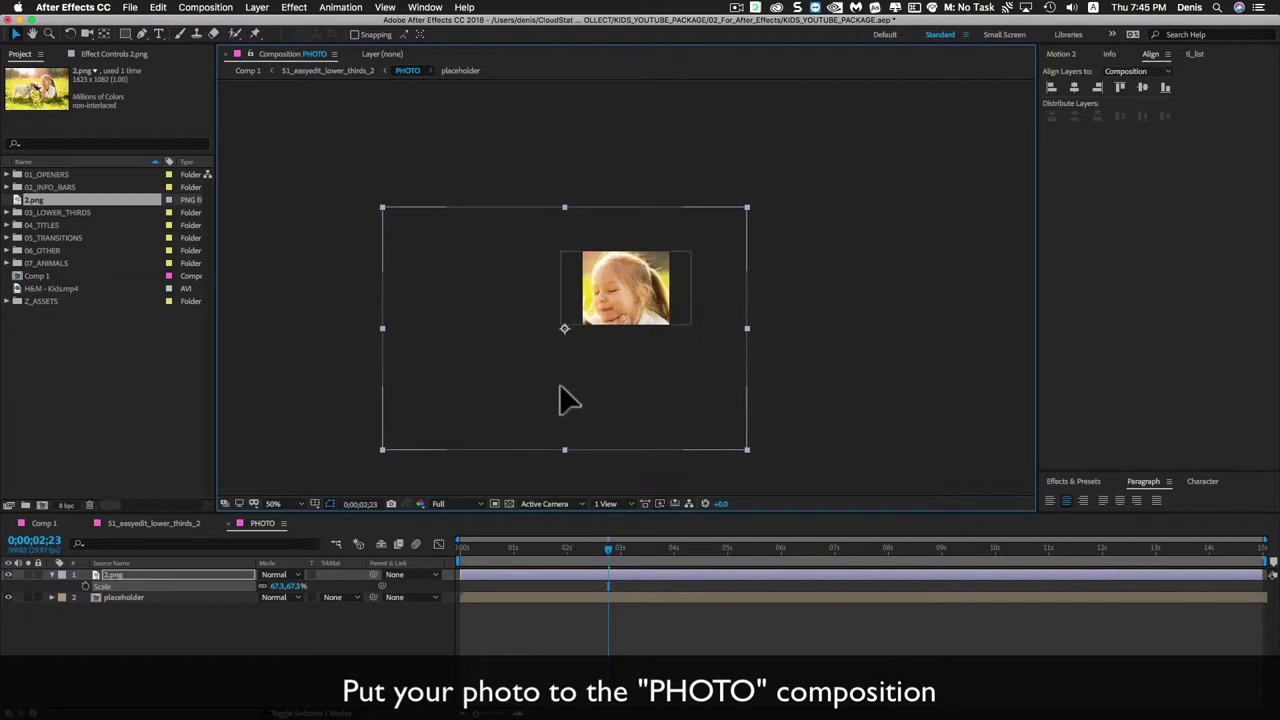
key("period")
Check the photo in the lower-third comp, then shrink it further to 48.3%.
left_click(330, 71)
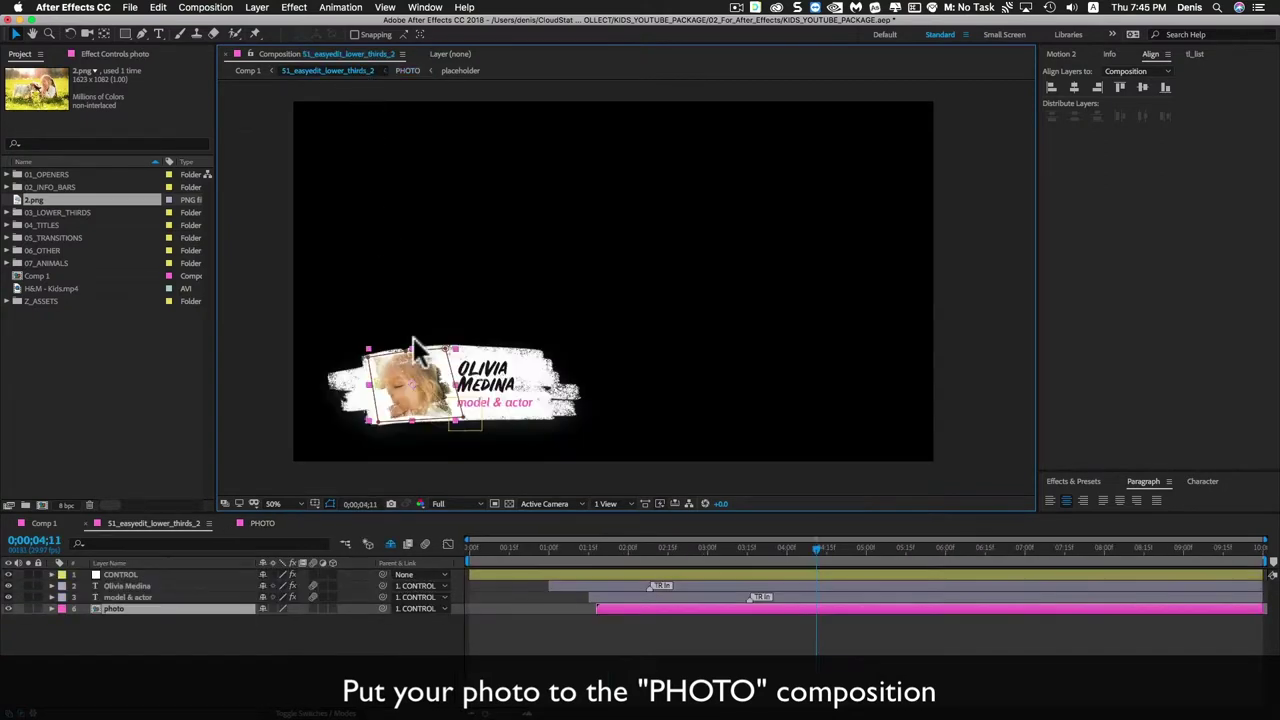
left_click(408, 72)
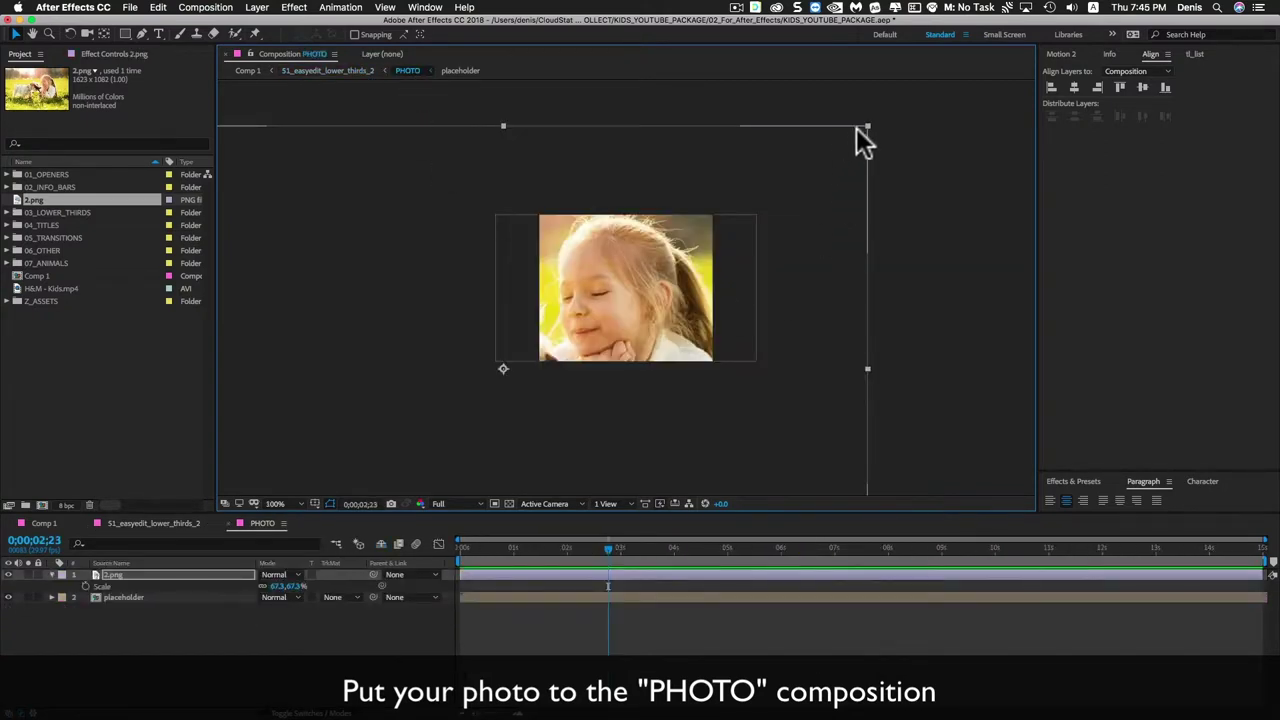
left_click_drag(863, 125, 788, 185)
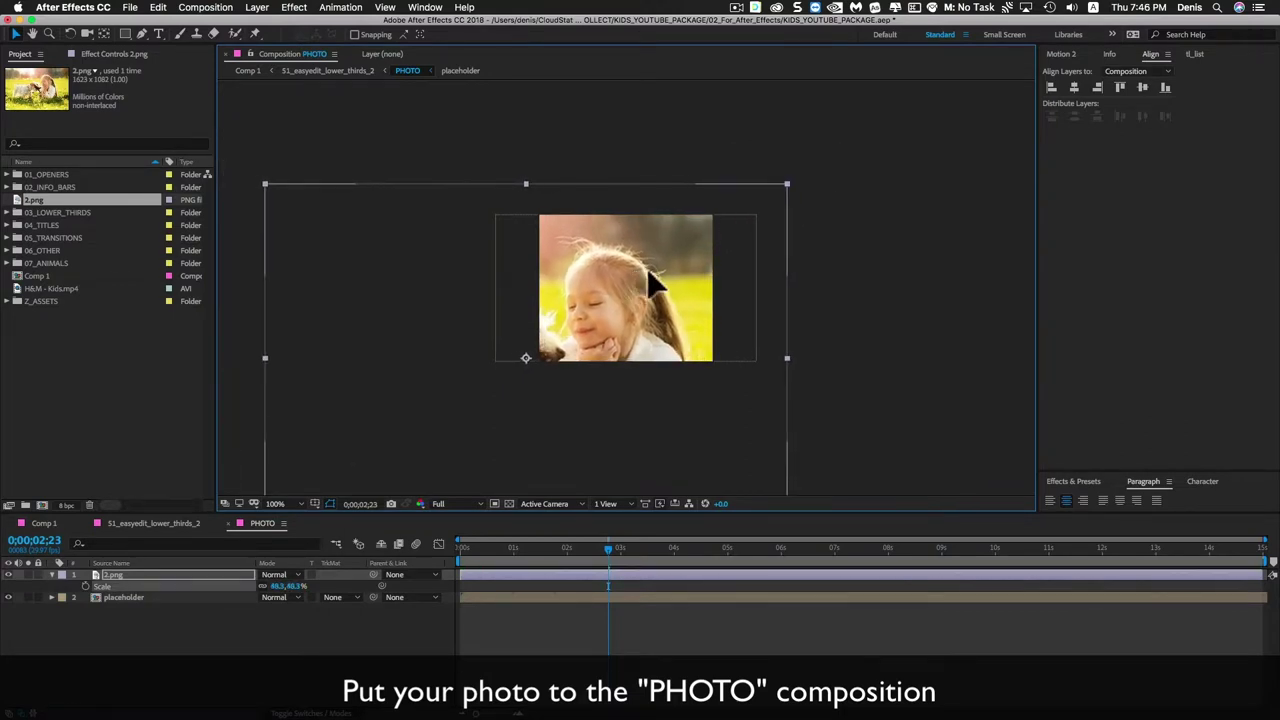
left_click(328, 71)
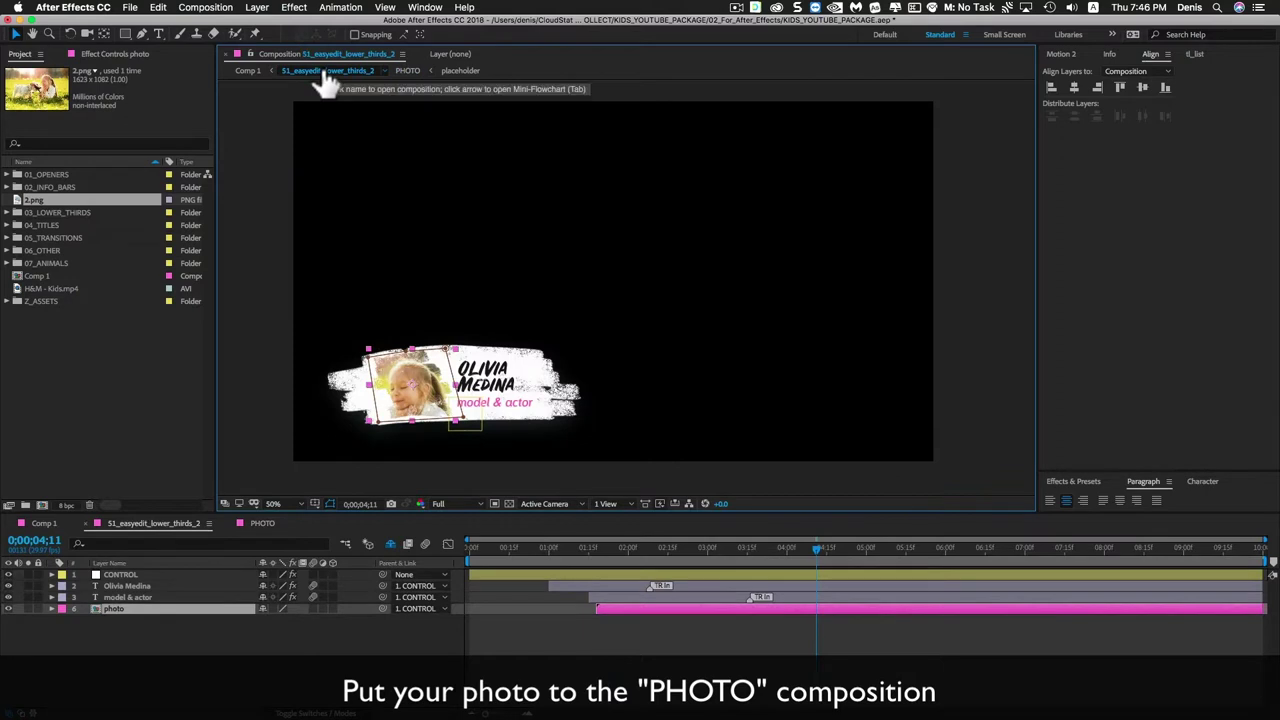
Replace the lower third's name text with 'YOUR NAME'.
left_click(508, 431)
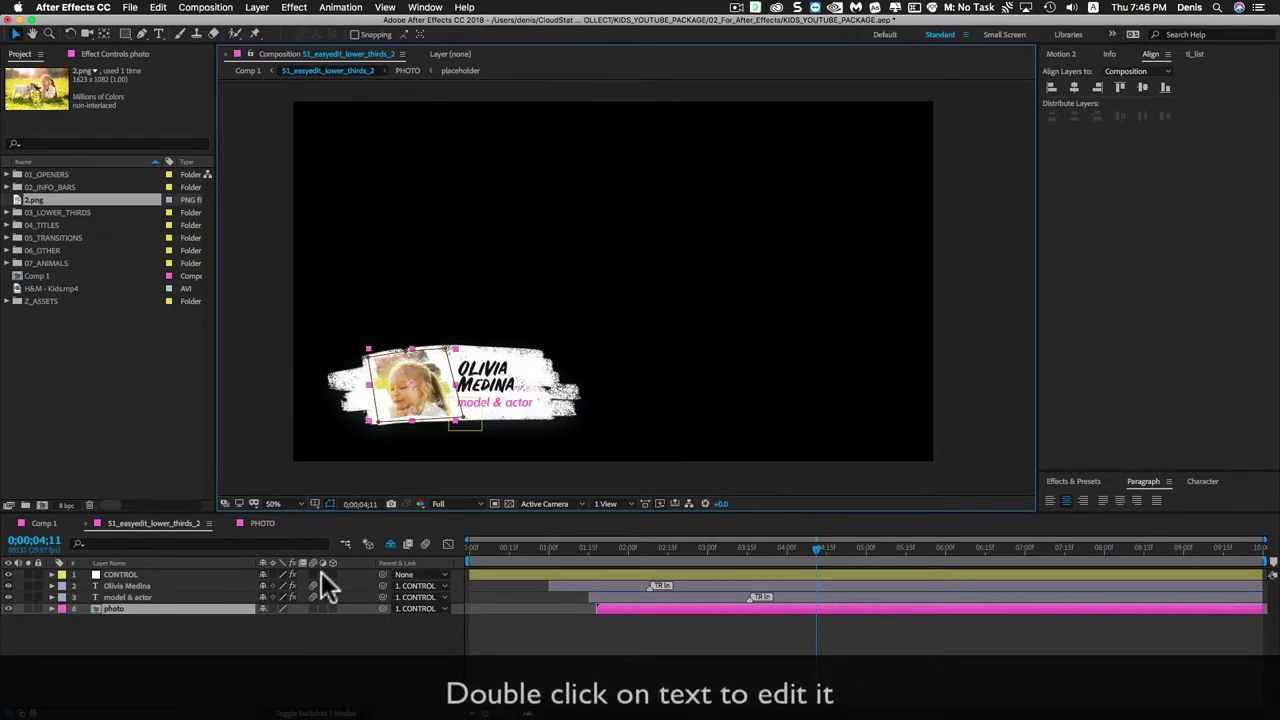
left_click(164, 586)
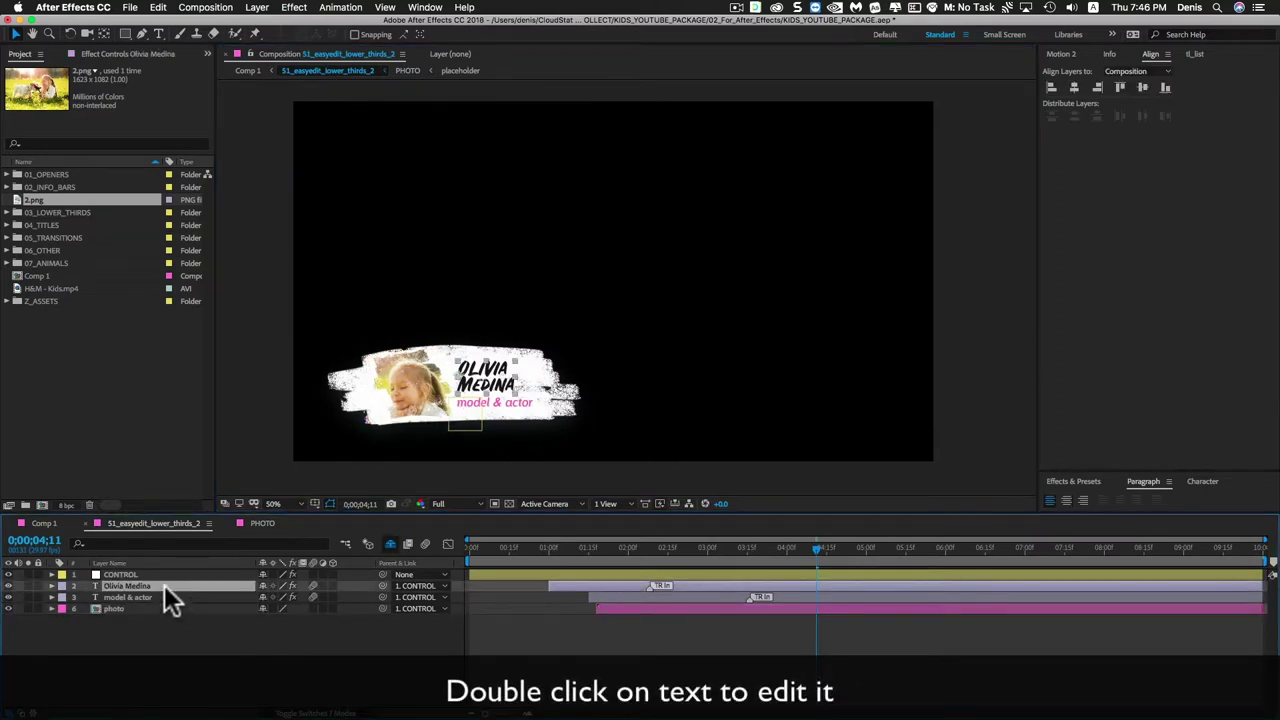
double_click(487, 393)
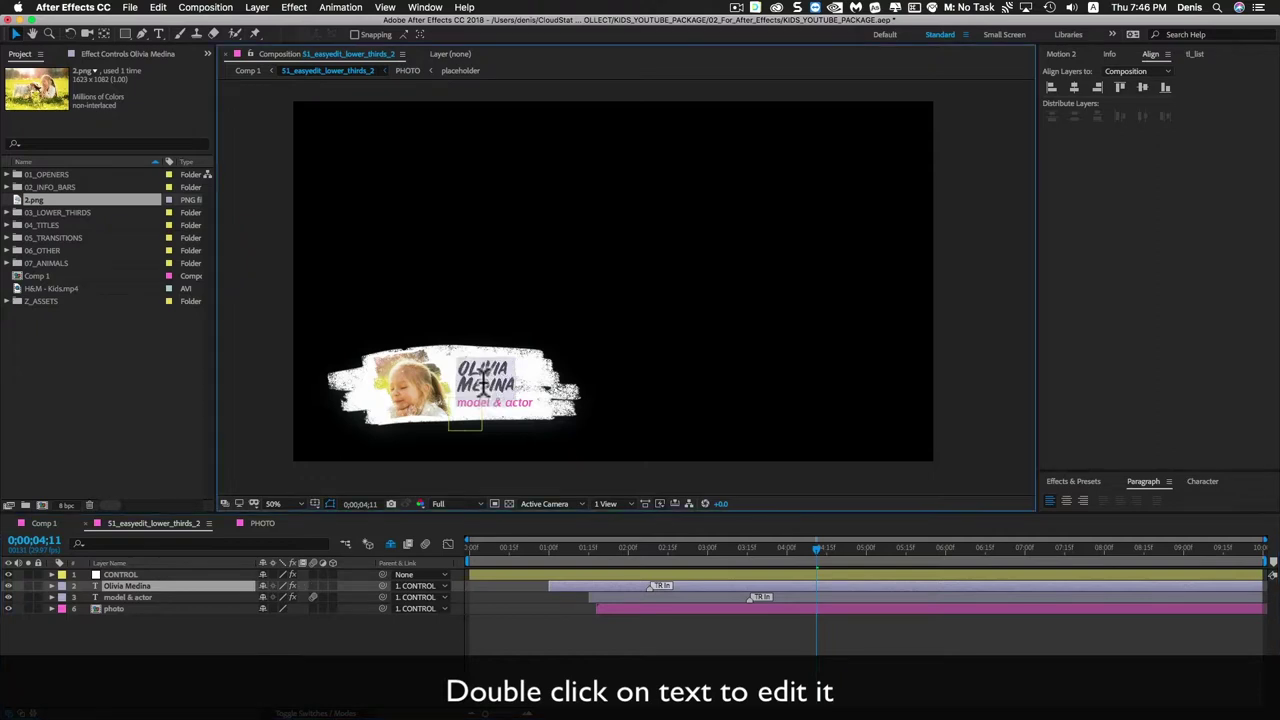
double_click(453, 368)
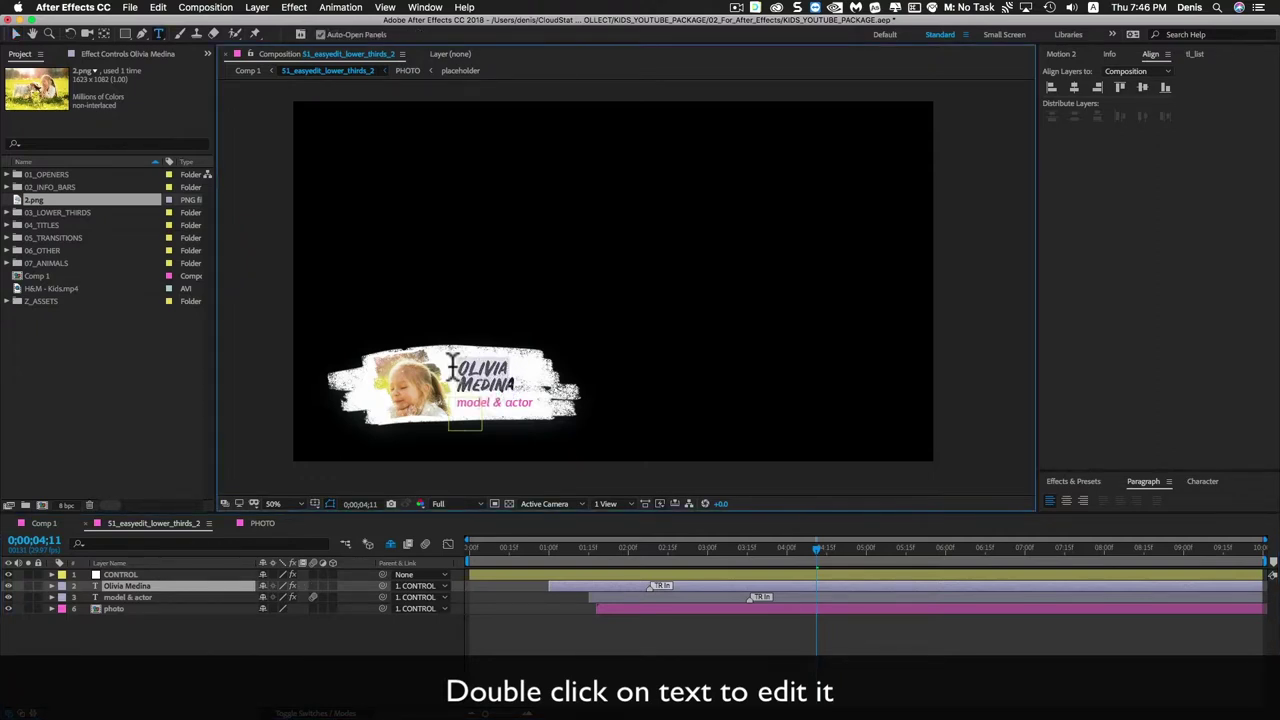
type("YOUR")
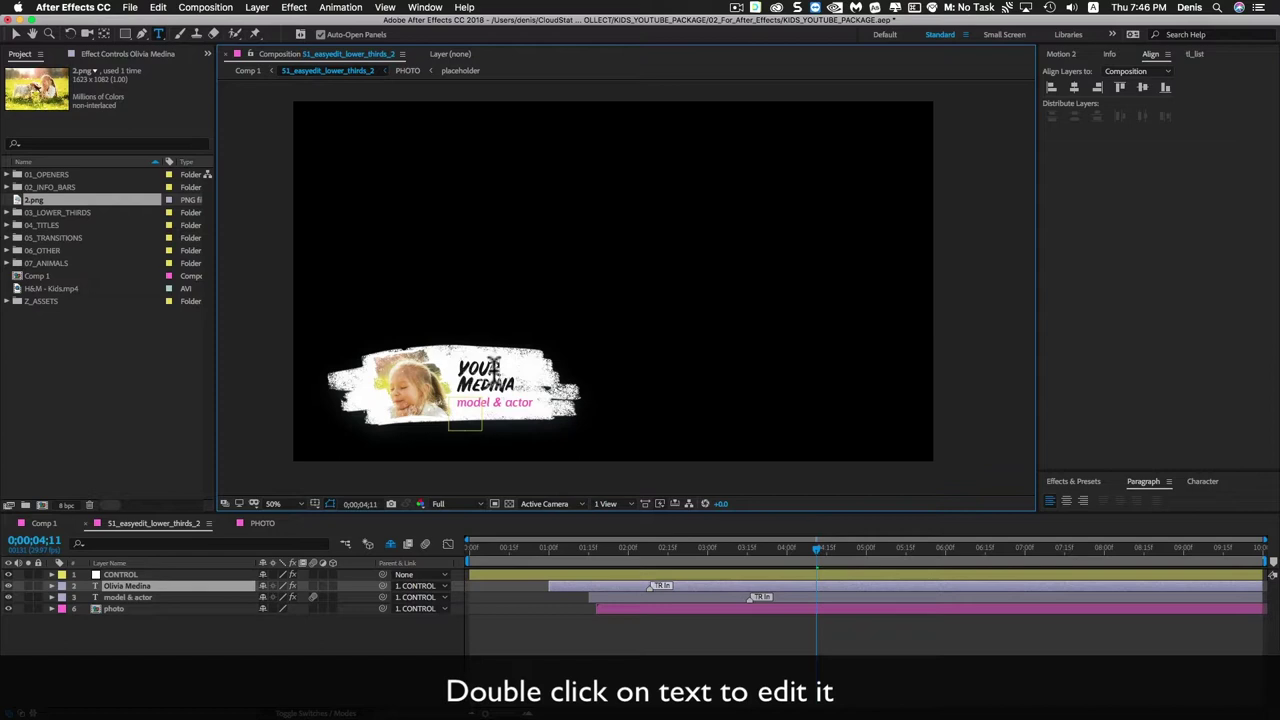
left_click_drag(515, 387, 457, 390)
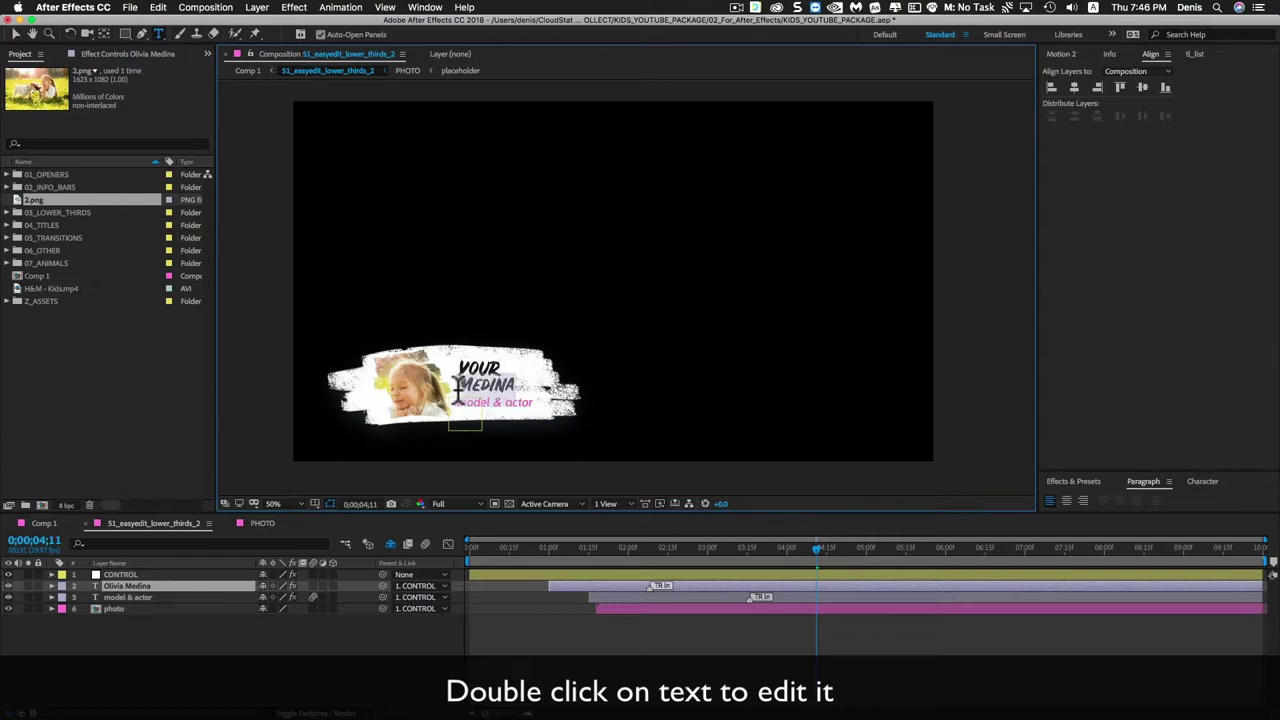
type("NAME")
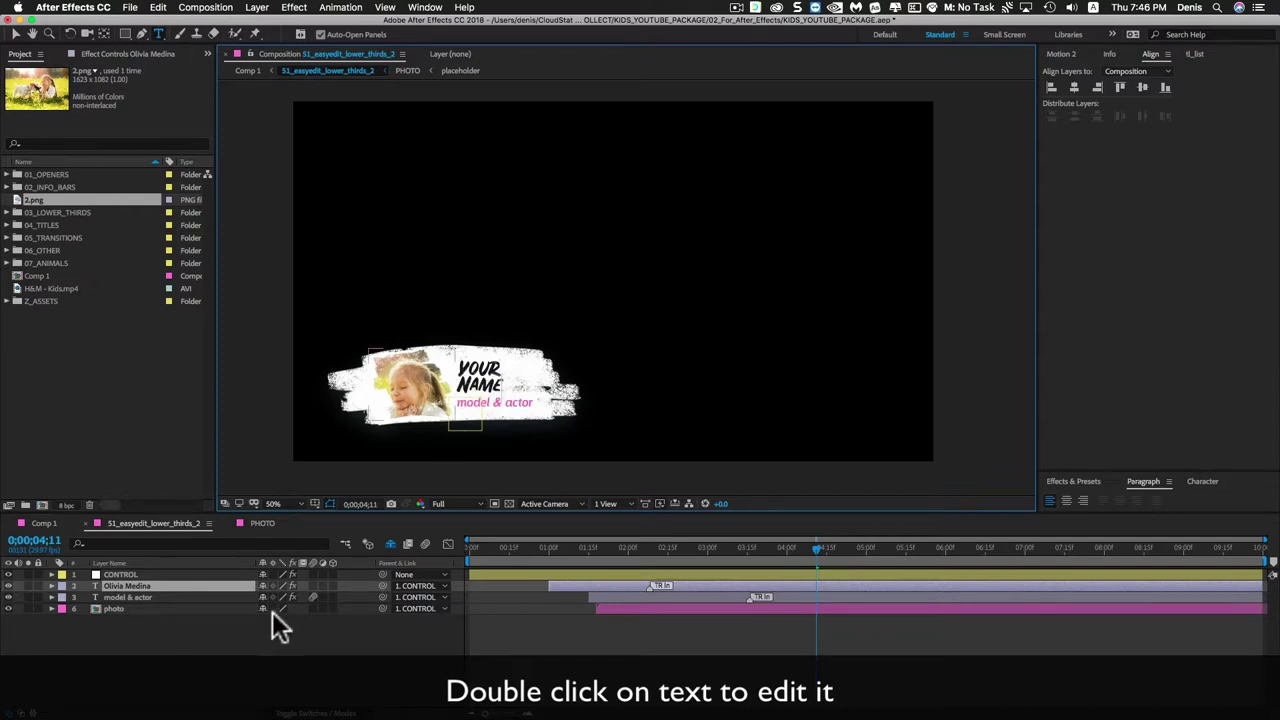
Change the model & actor subtitle to 'profession'.
left_click(201, 596)
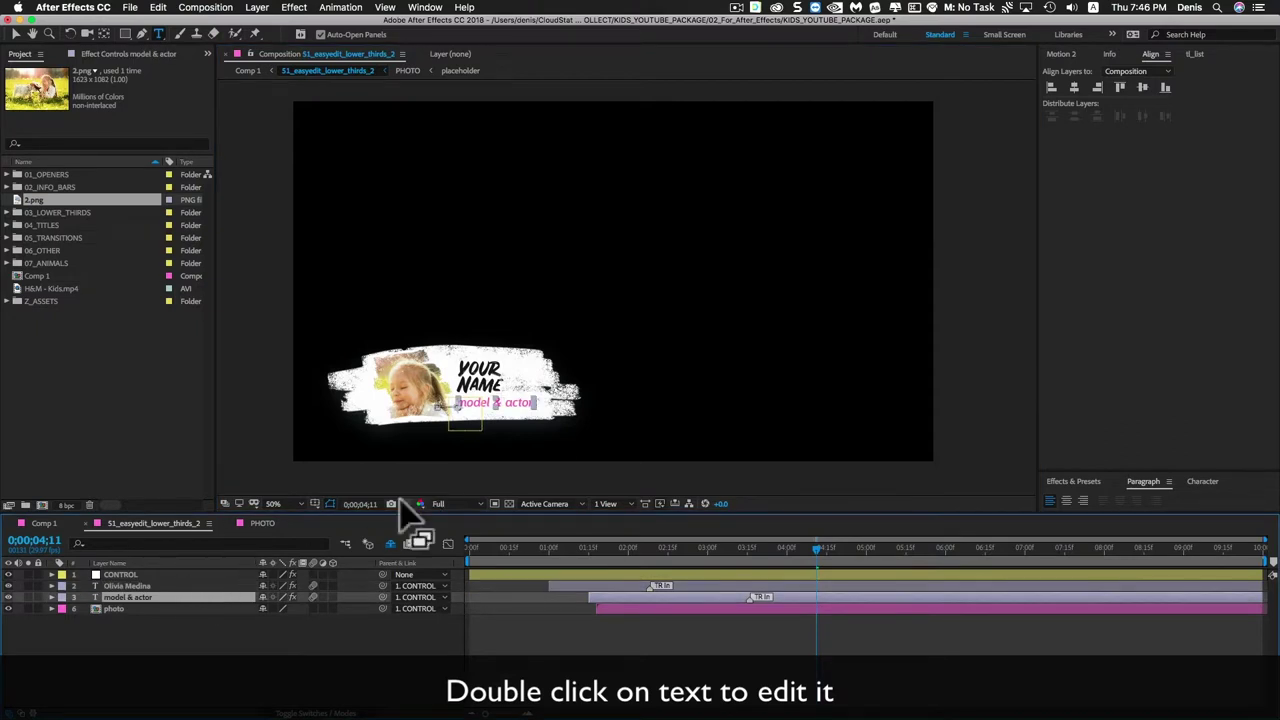
double_click(480, 404)
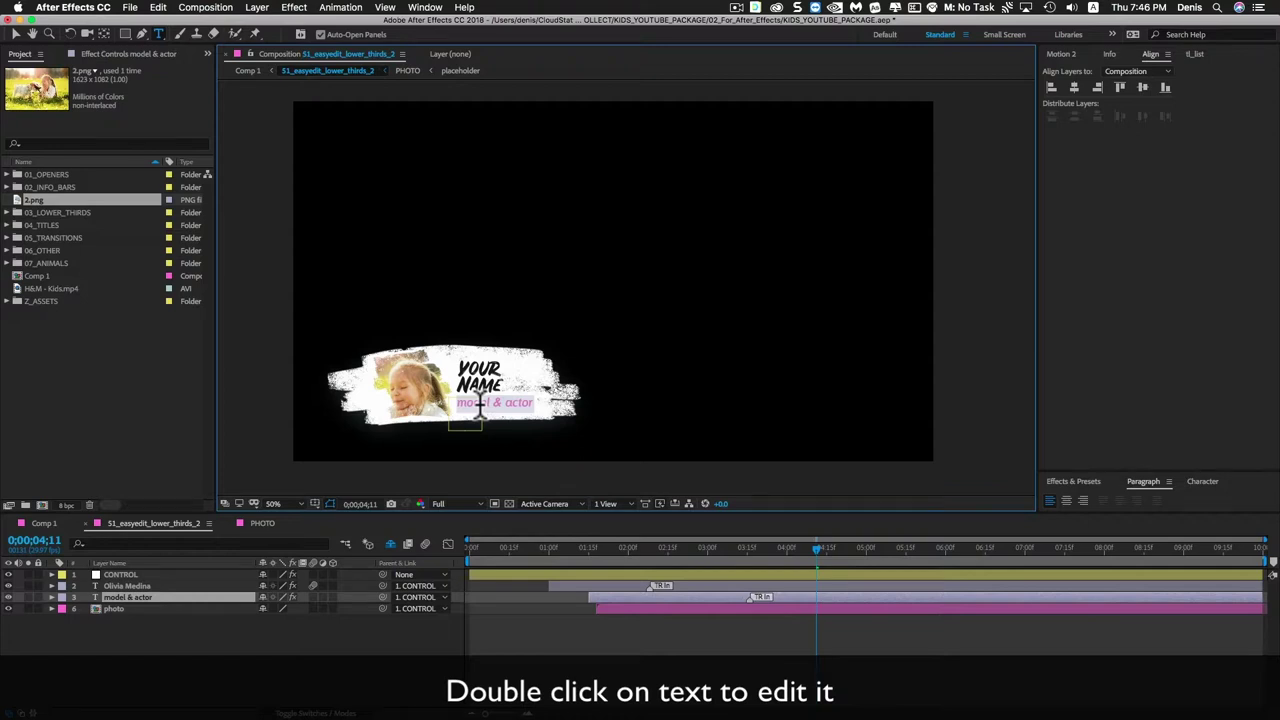
type("pro")
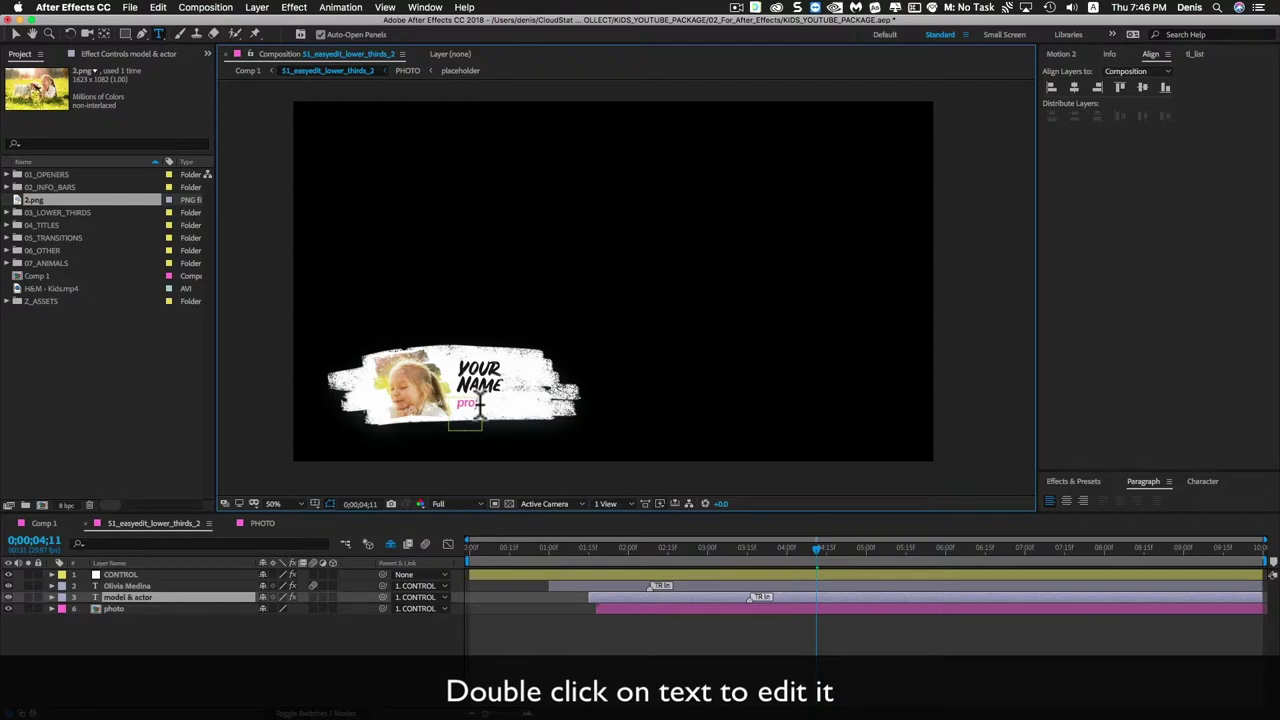
type("ffession")
left_click(386, 667)
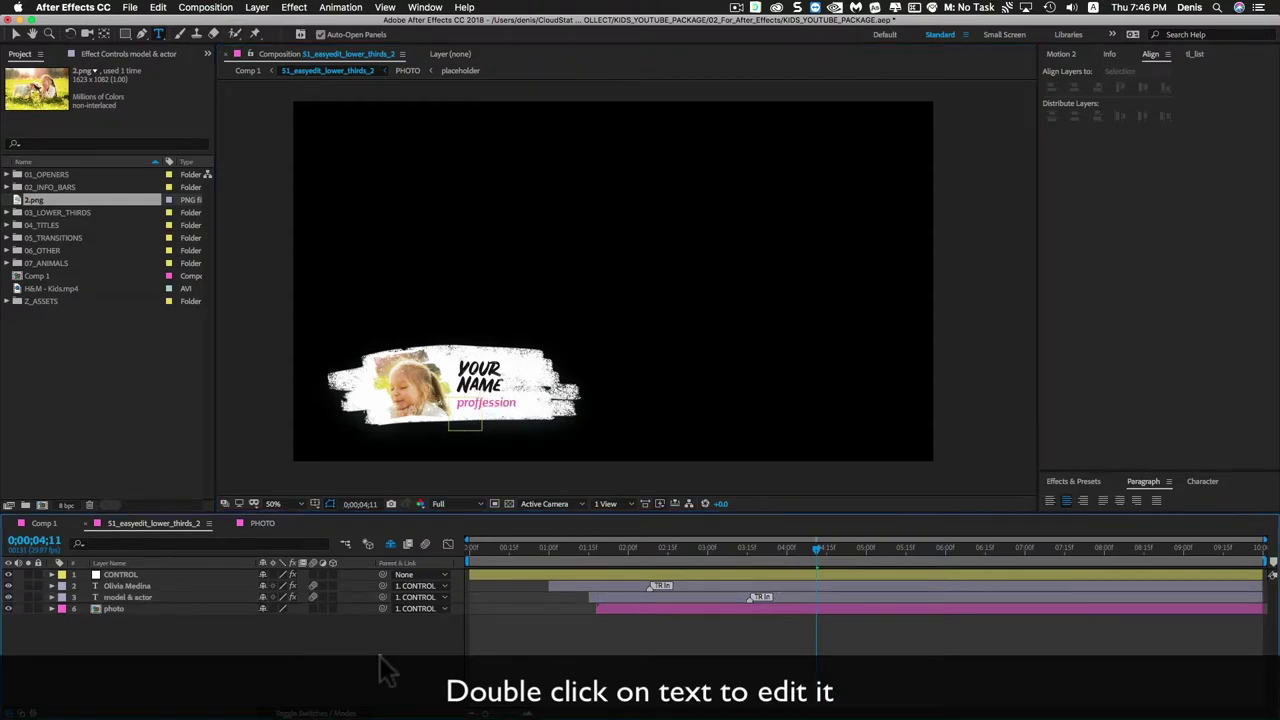
Scrub Comp 1 to check the lower third over the kids footage.
left_click(248, 71)
left_click_drag(821, 546, 1052, 548)
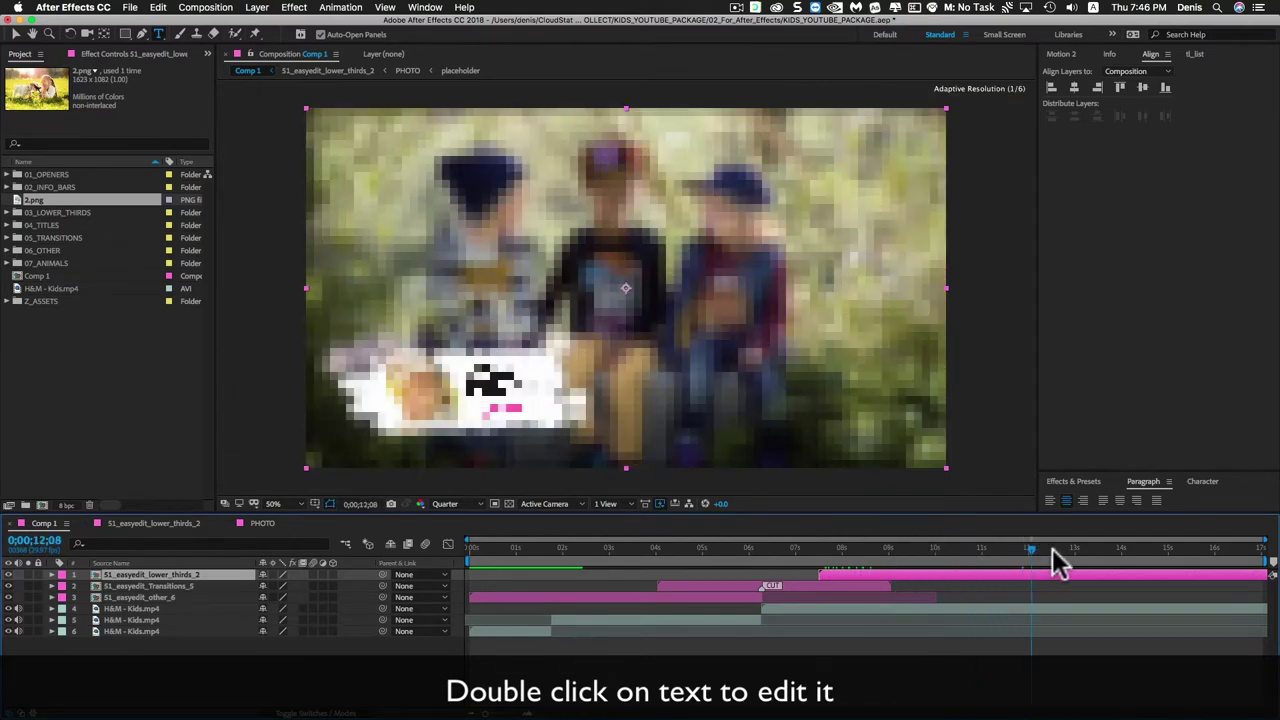
left_click(278, 660)
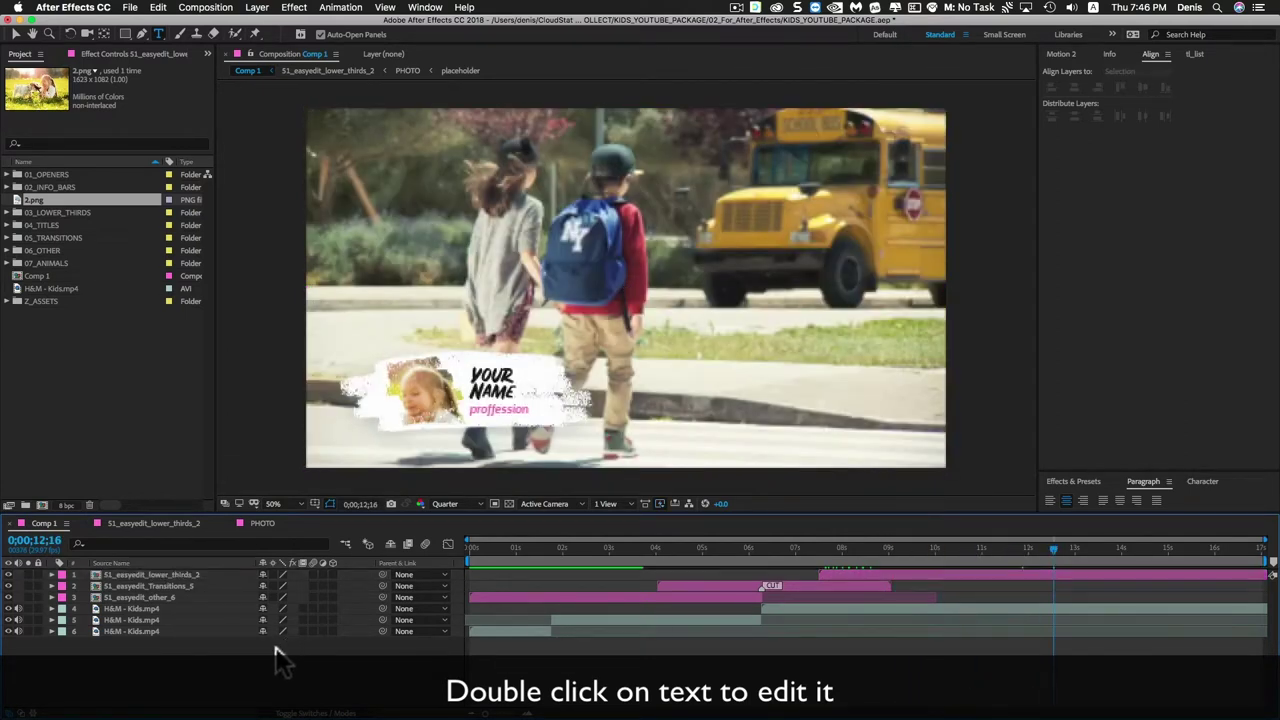
Open the 51_easyedit_titles_2 title composition from the 04_TITLES folder.
left_click(8, 225)
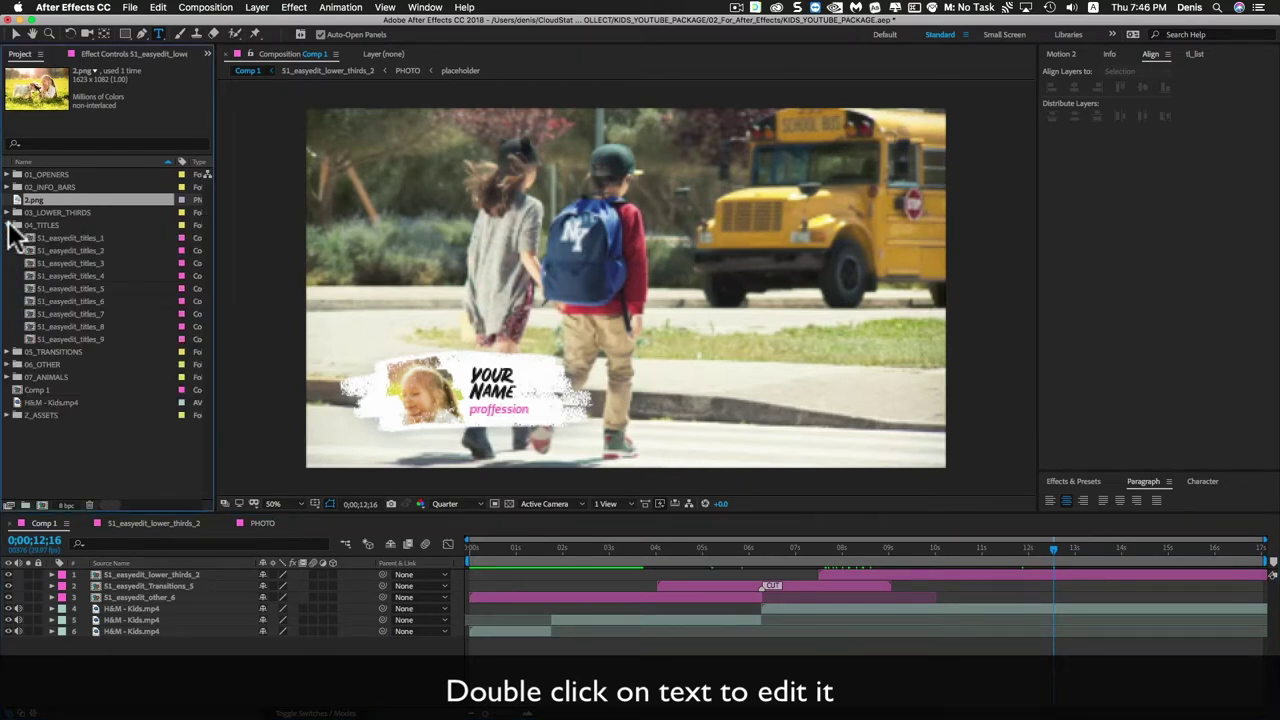
left_click(66, 246)
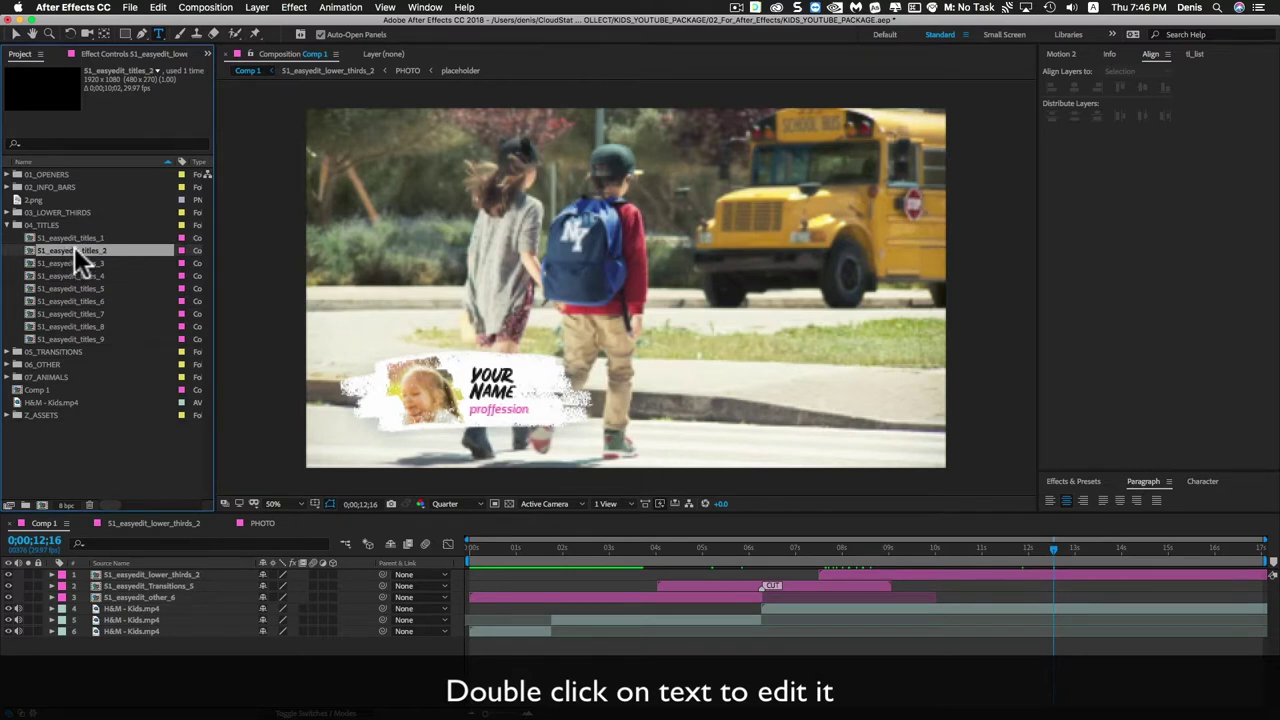
double_click(74, 248)
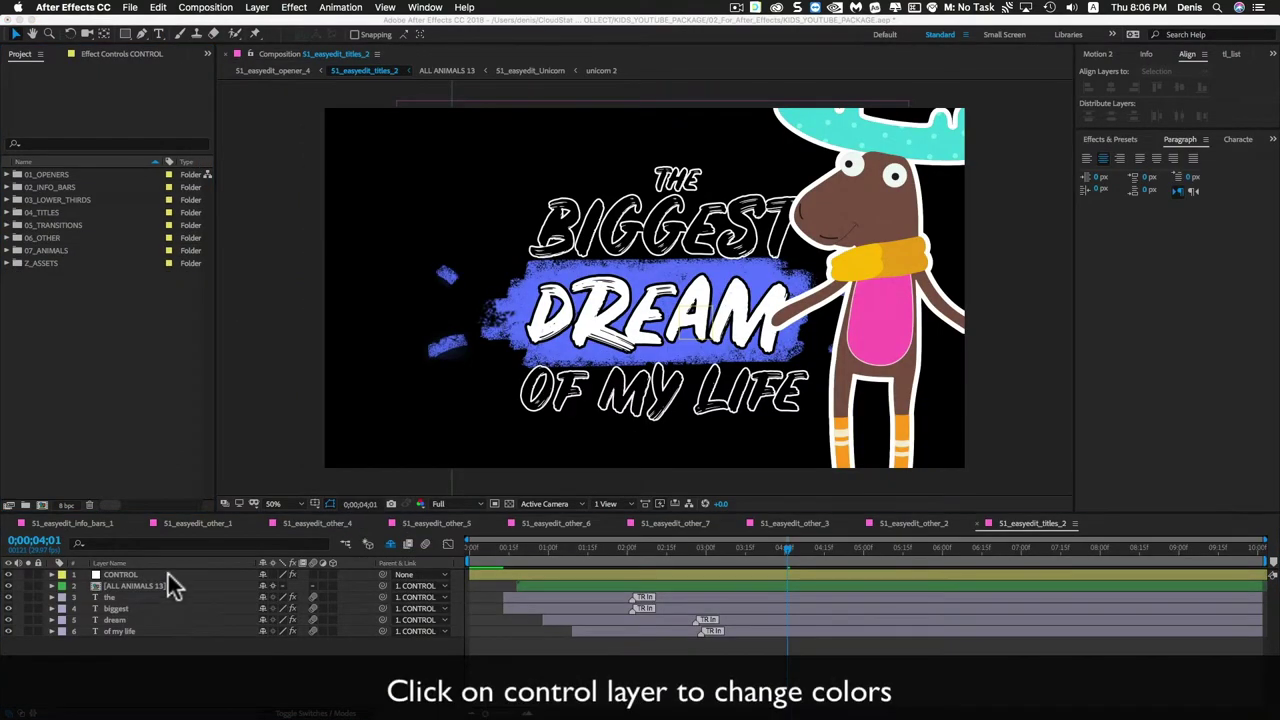
Set the CONTROL layer's BRUSH colour to magenta.
left_click(166, 574)
left_click(120, 53)
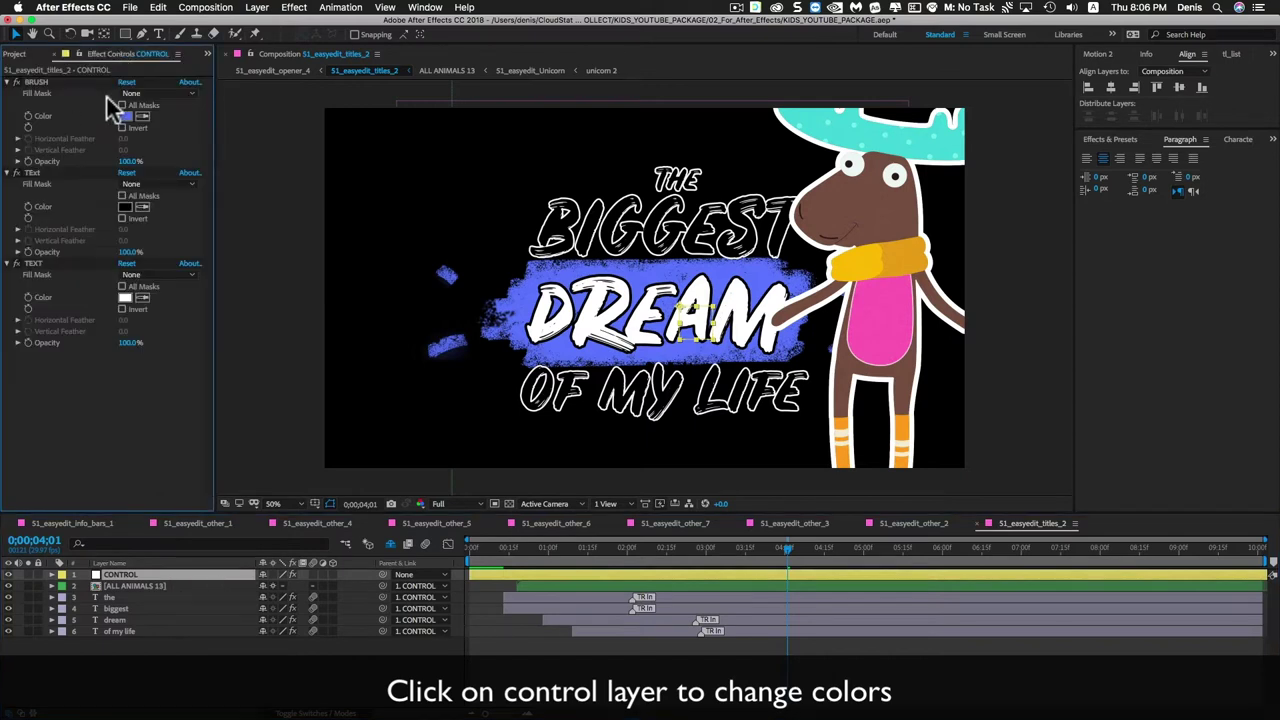
left_click(122, 117)
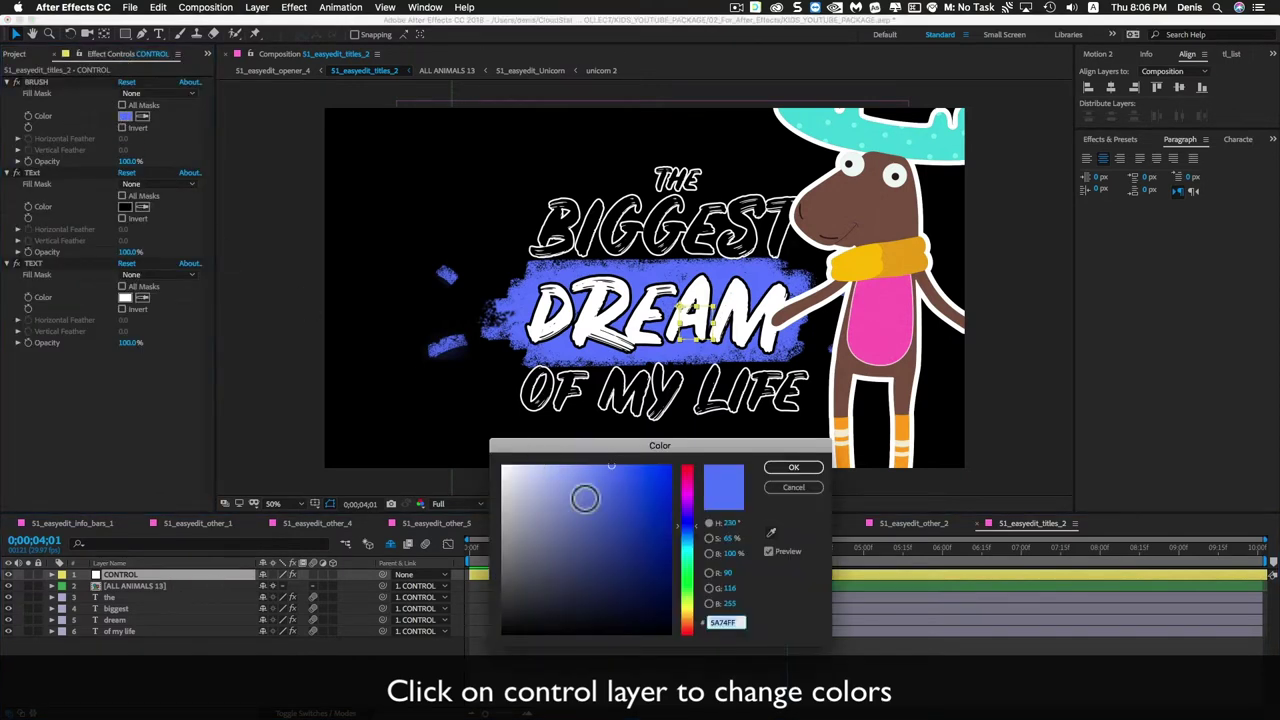
left_click(688, 489)
left_click_drag(688, 489, 693, 484)
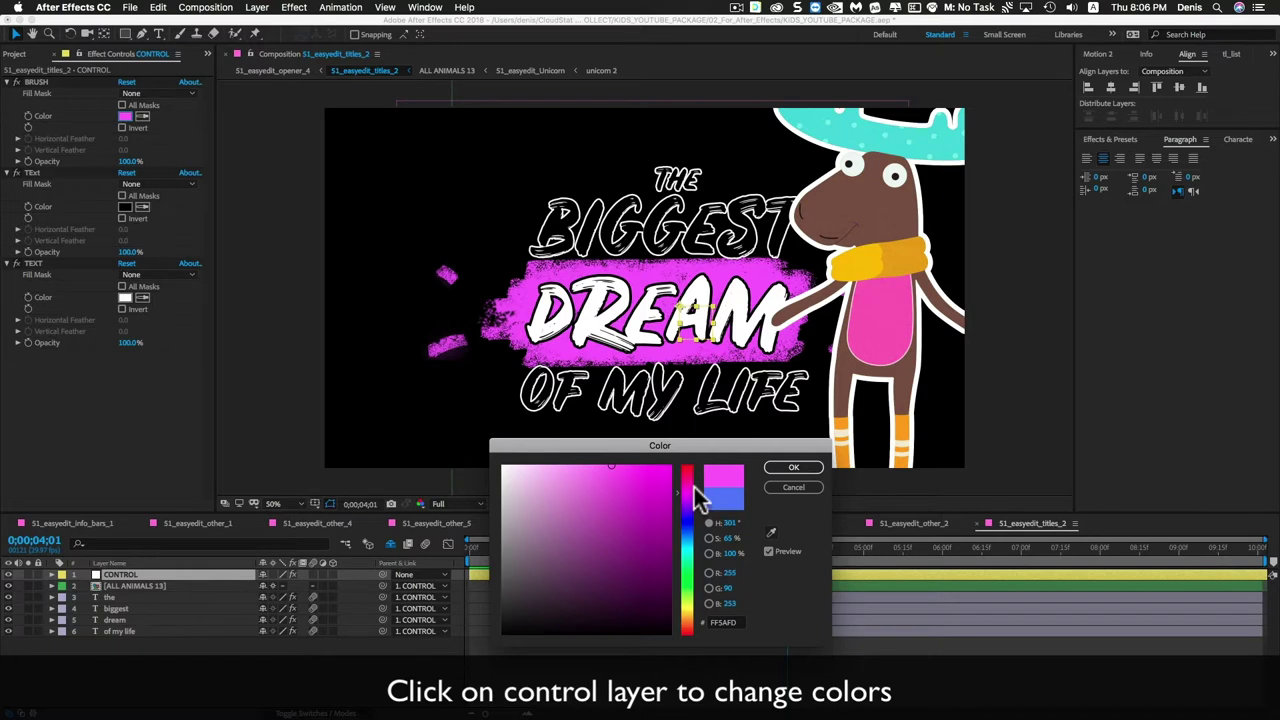
left_click(780, 467)
Set the CONTROL layer's Text Color to a vivid magenta, D100E7.
left_click(124, 206)
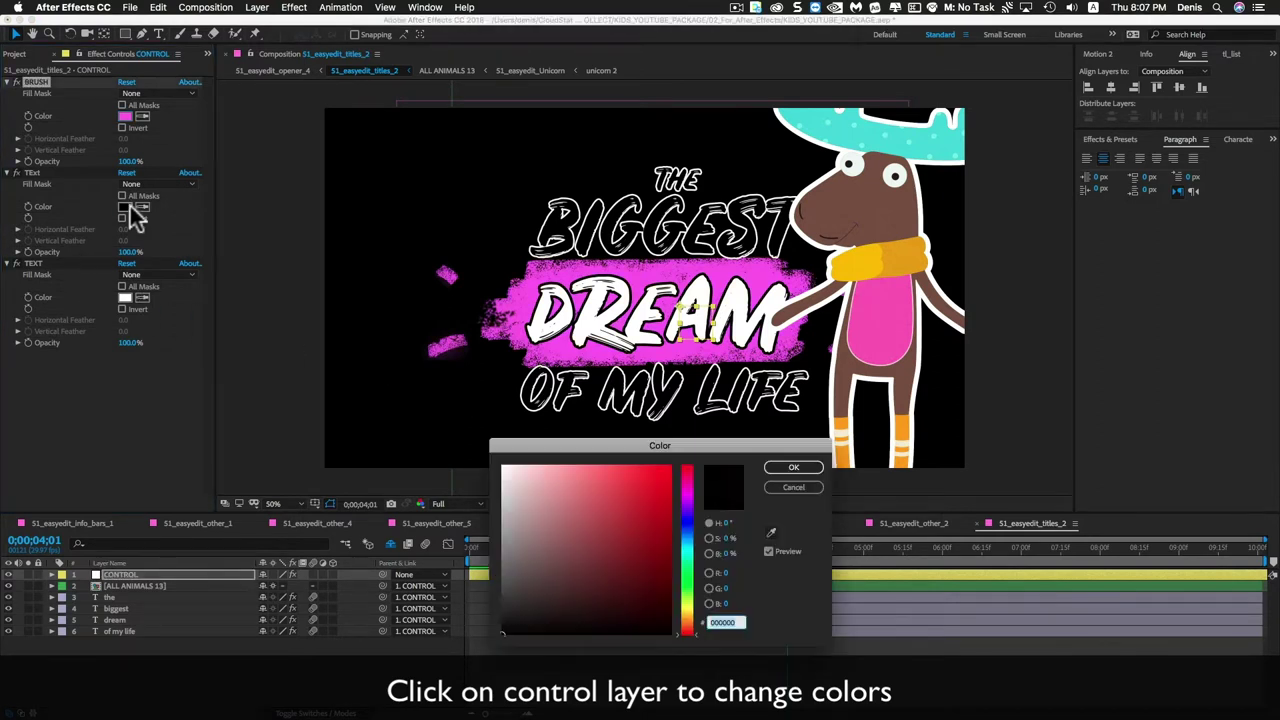
left_click(688, 522)
left_click_drag(650, 504, 619, 480)
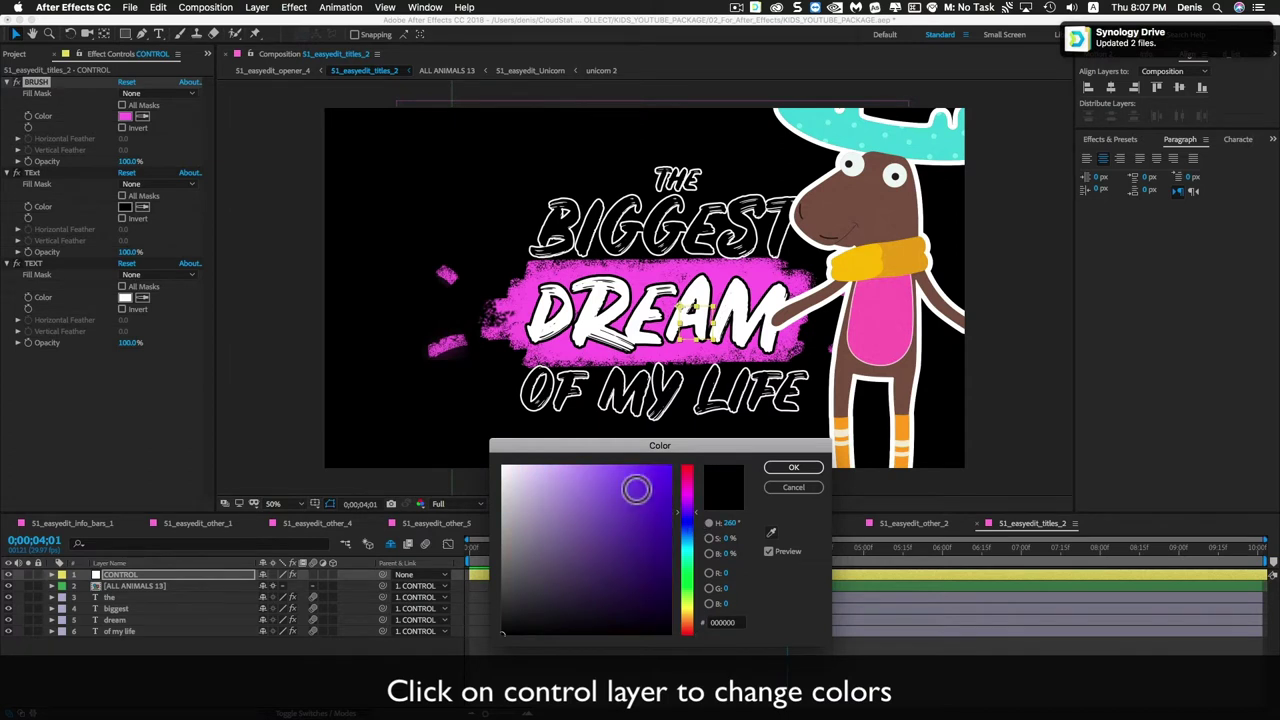
left_click(586, 466)
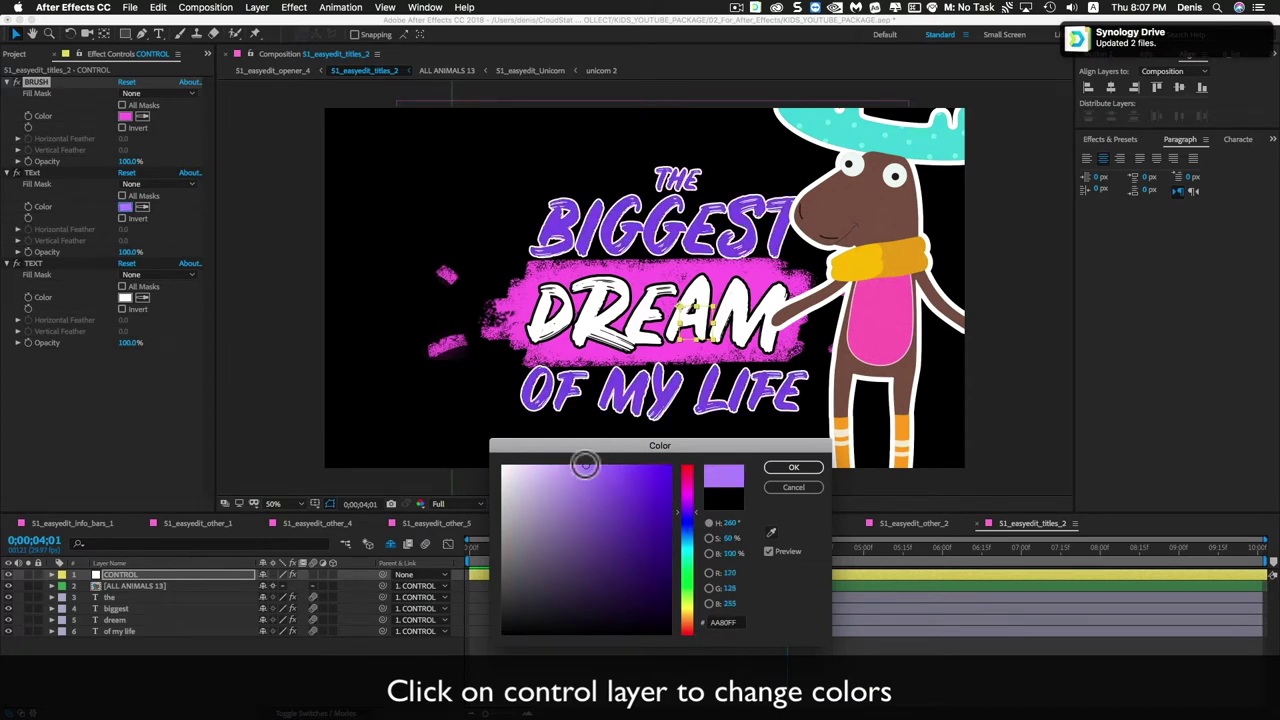
left_click(697, 548)
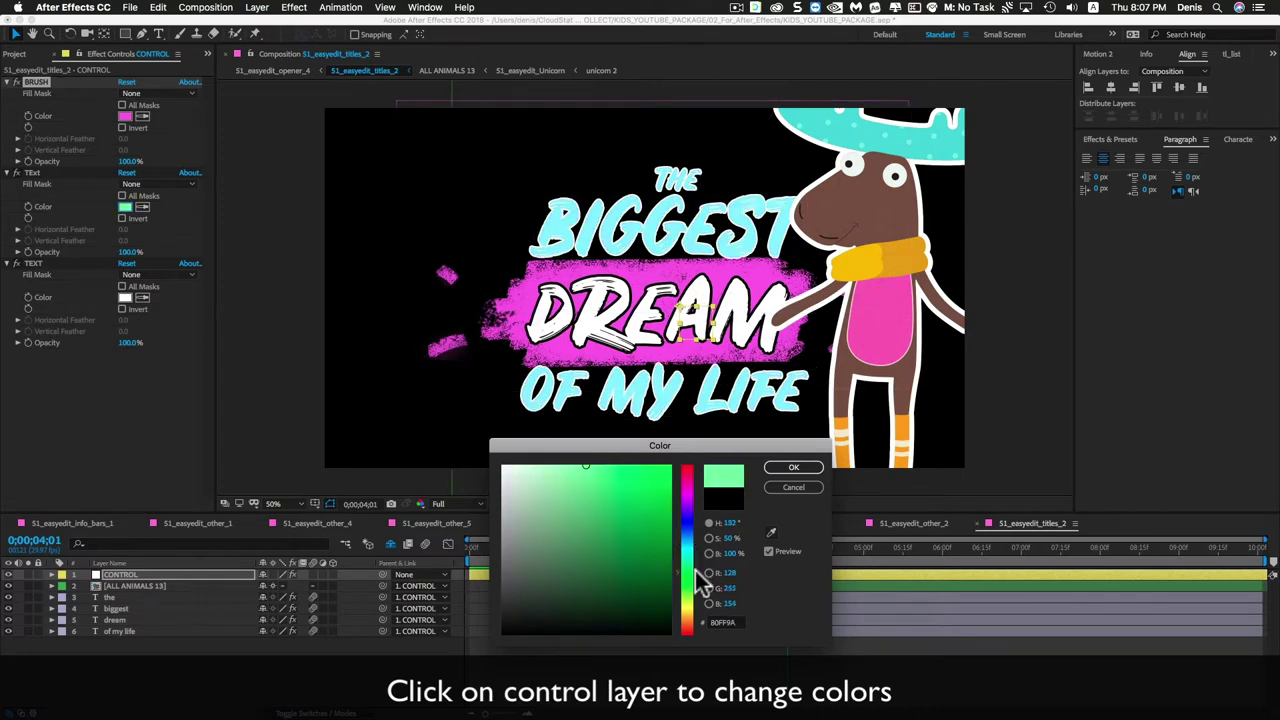
left_click_drag(697, 585, 697, 508)
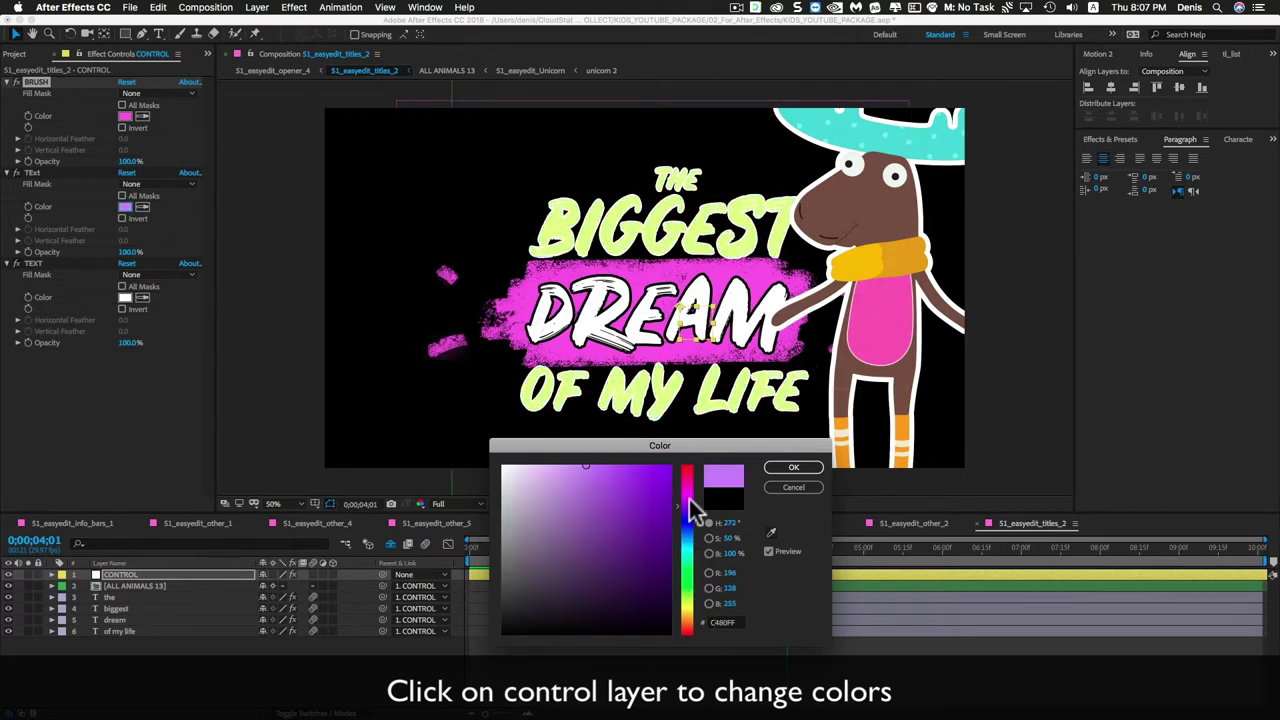
mouse_move(650, 485)
left_mouse_down()
mouse_move(690, 475)
mouse_move(707, 521)
mouse_move(711, 480)
left_mouse_up()
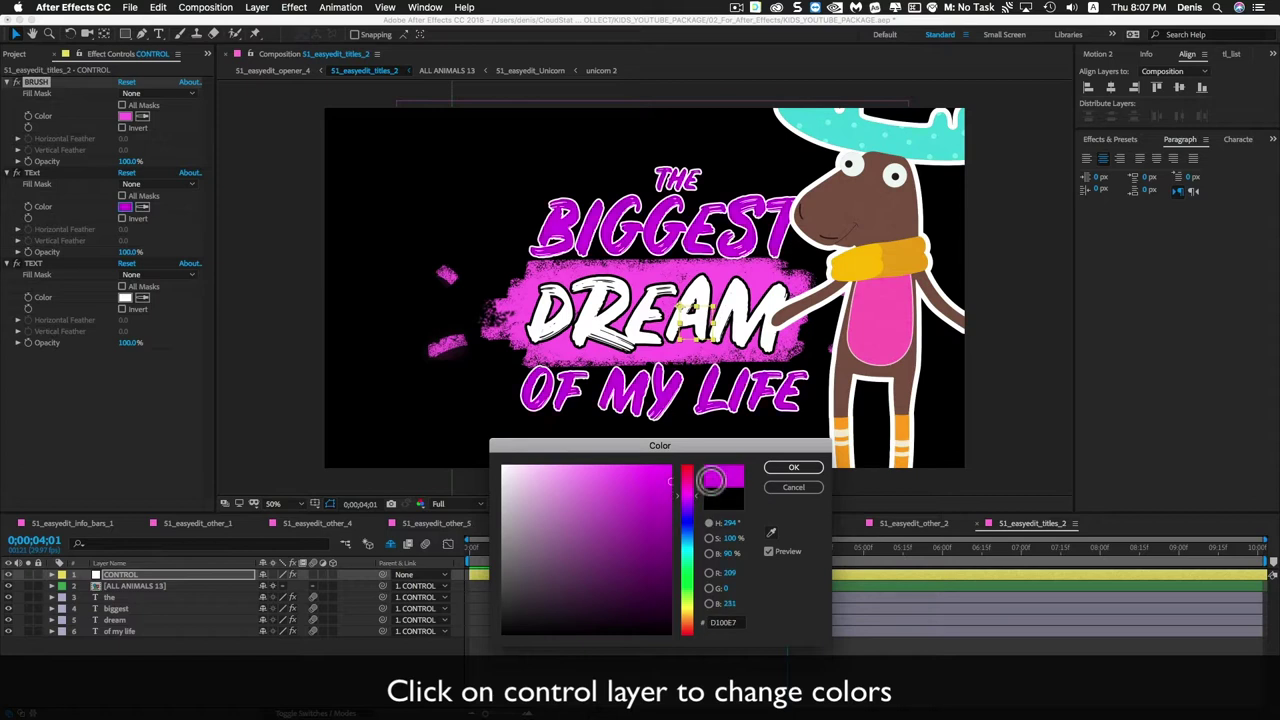
left_click(770, 467)
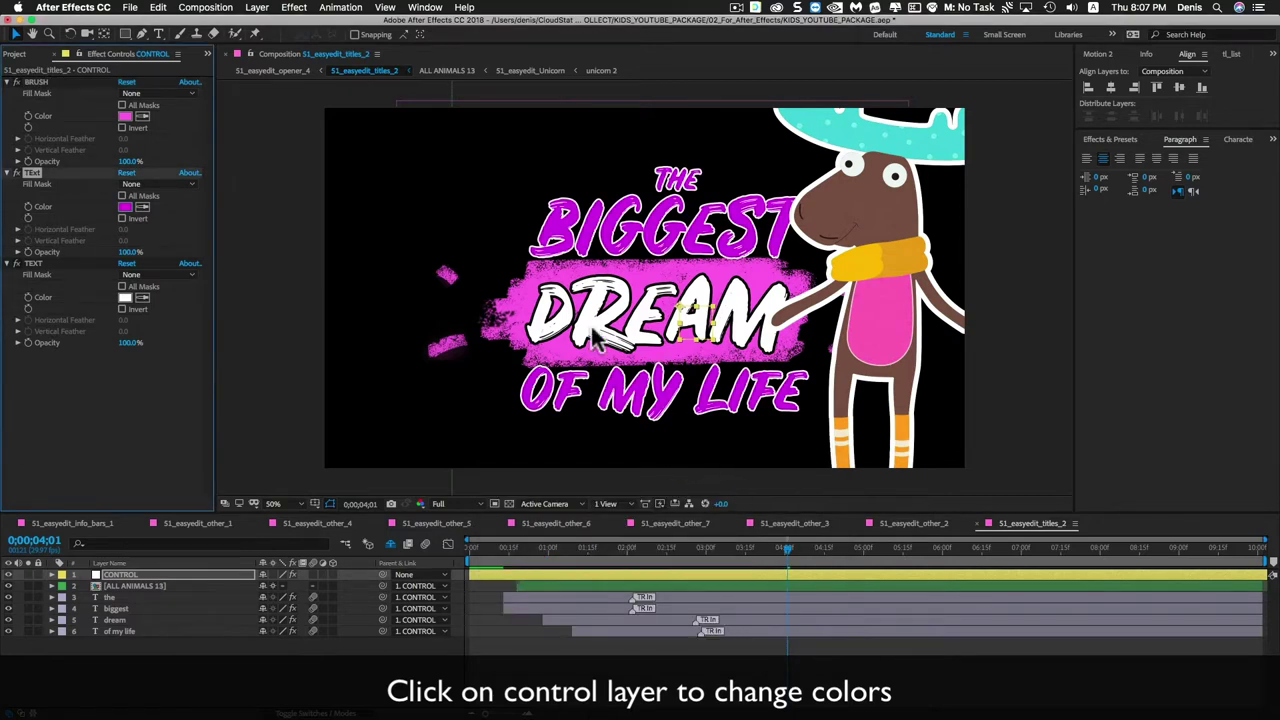
Try purple on the DREAM text, then undo so DREAM stays white.
left_click(126, 298)
mouse_move(700, 518)
left_mouse_down()
mouse_move(670, 475)
mouse_move(628, 472)
left_mouse_up()
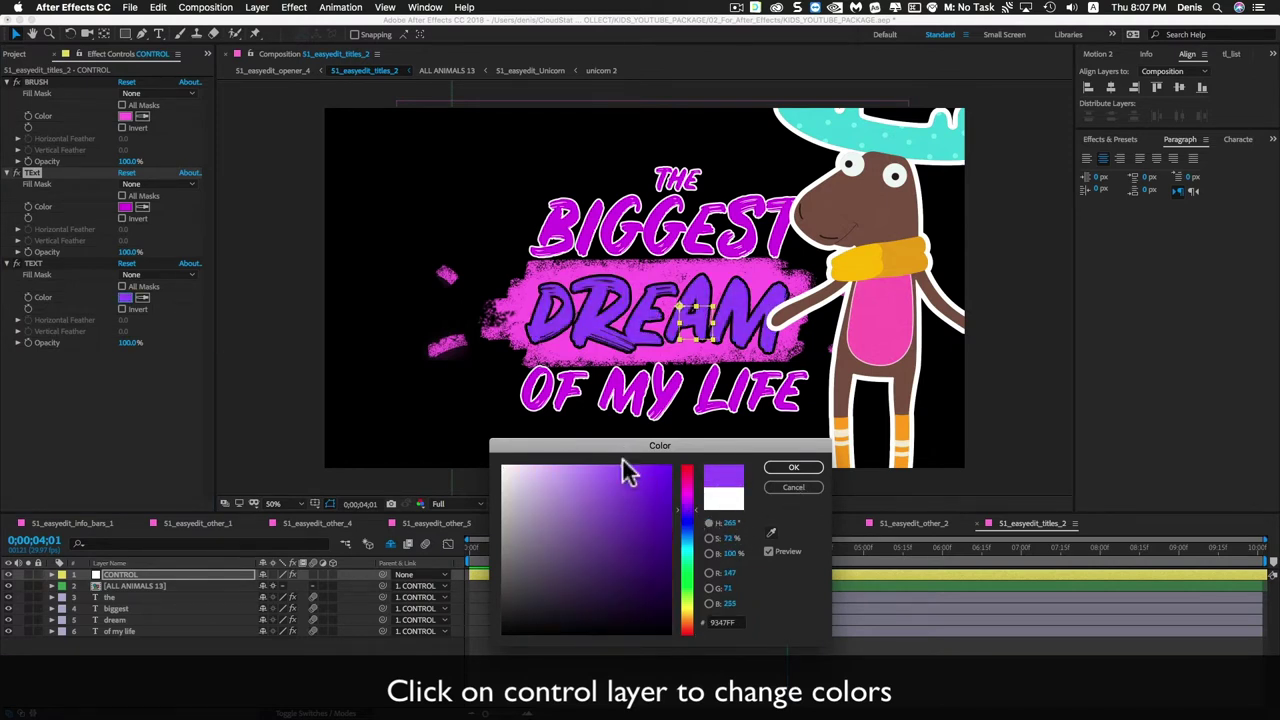
left_click(794, 468)
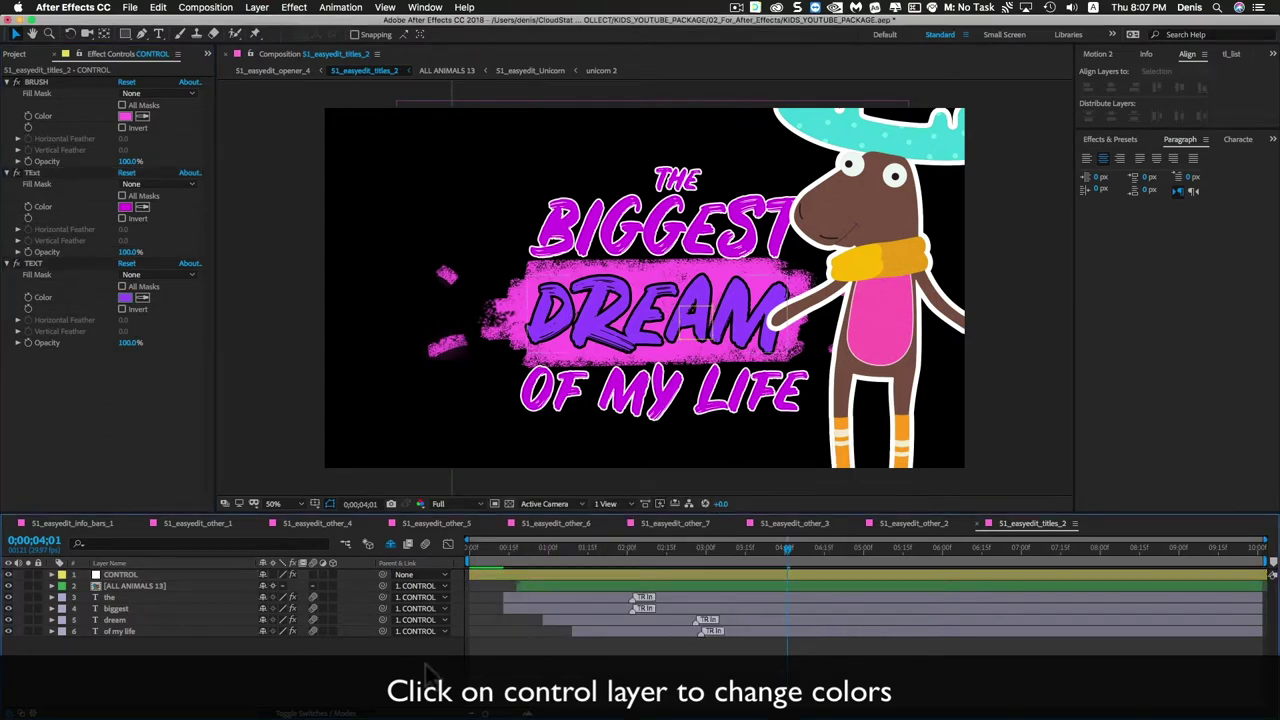
left_click(120, 575)
key("ctrl+z")
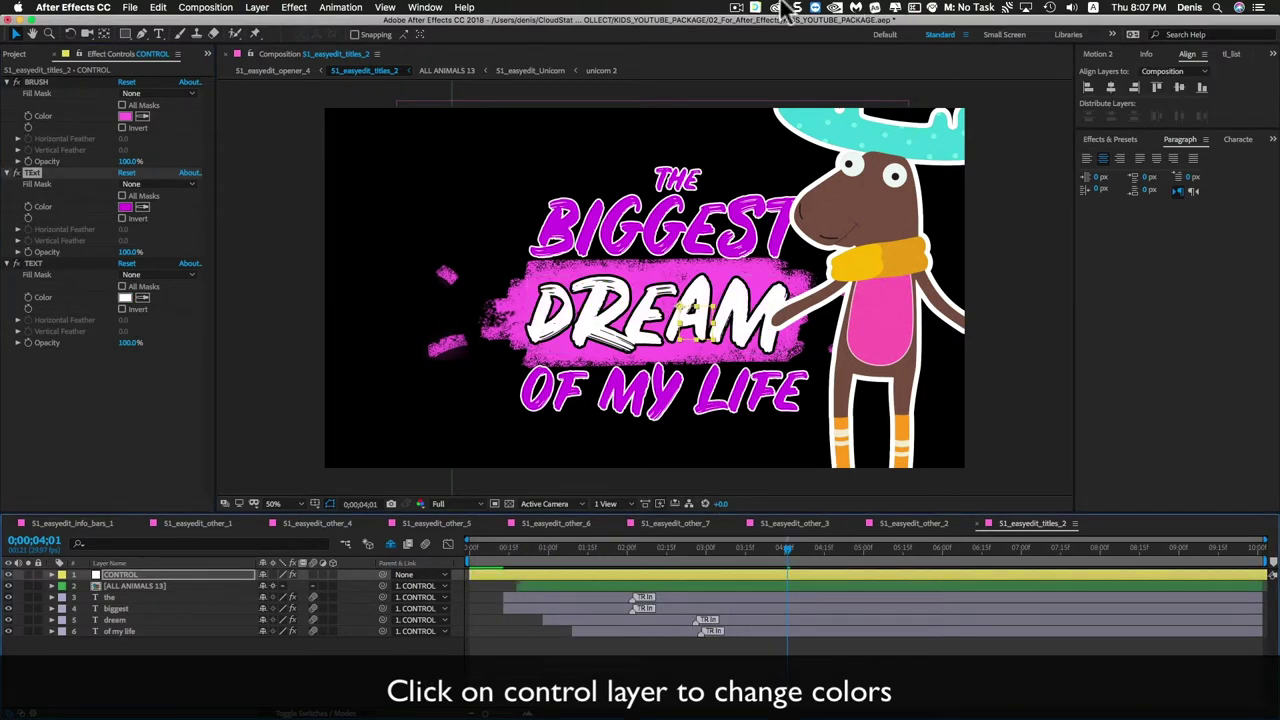
Scrub Comp 1 to 14;15, open the titles_2 precomp, and select ALL ANIMALS 13.
left_click(737, 7)
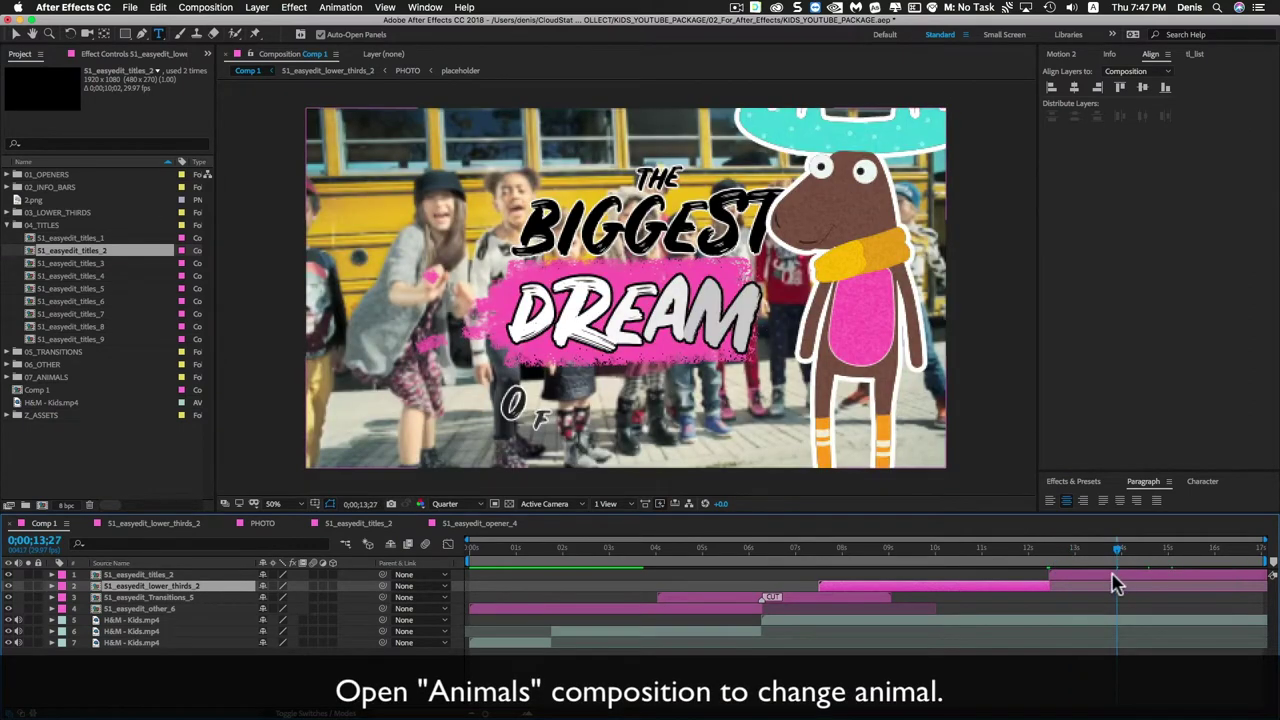
left_click_drag(1120, 568, 1125, 560)
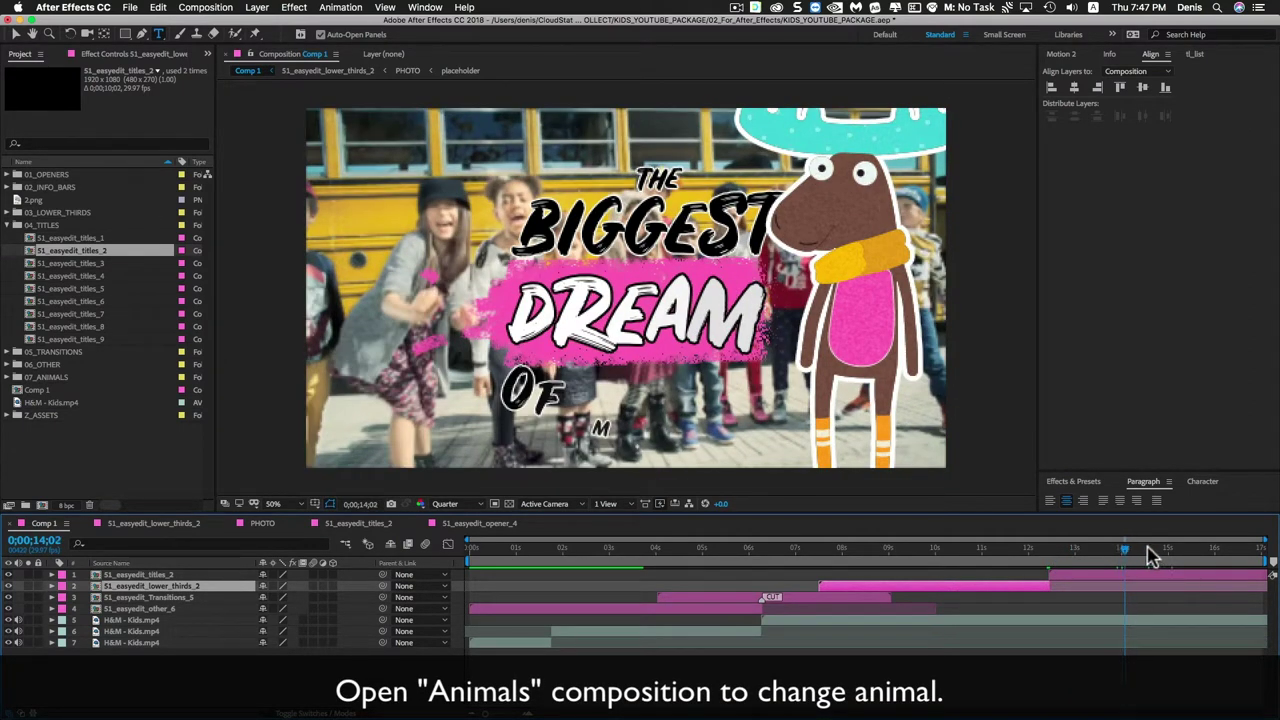
left_click(1146, 551)
double_click(1120, 577)
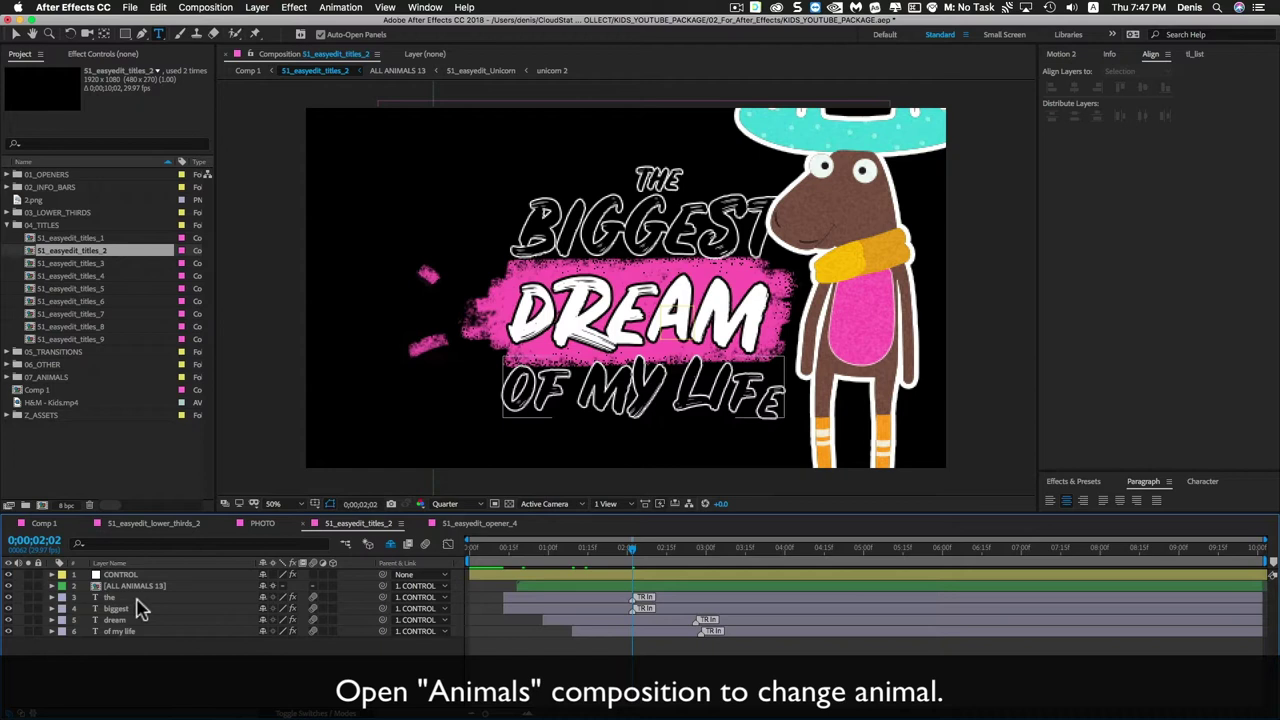
left_click(138, 586)
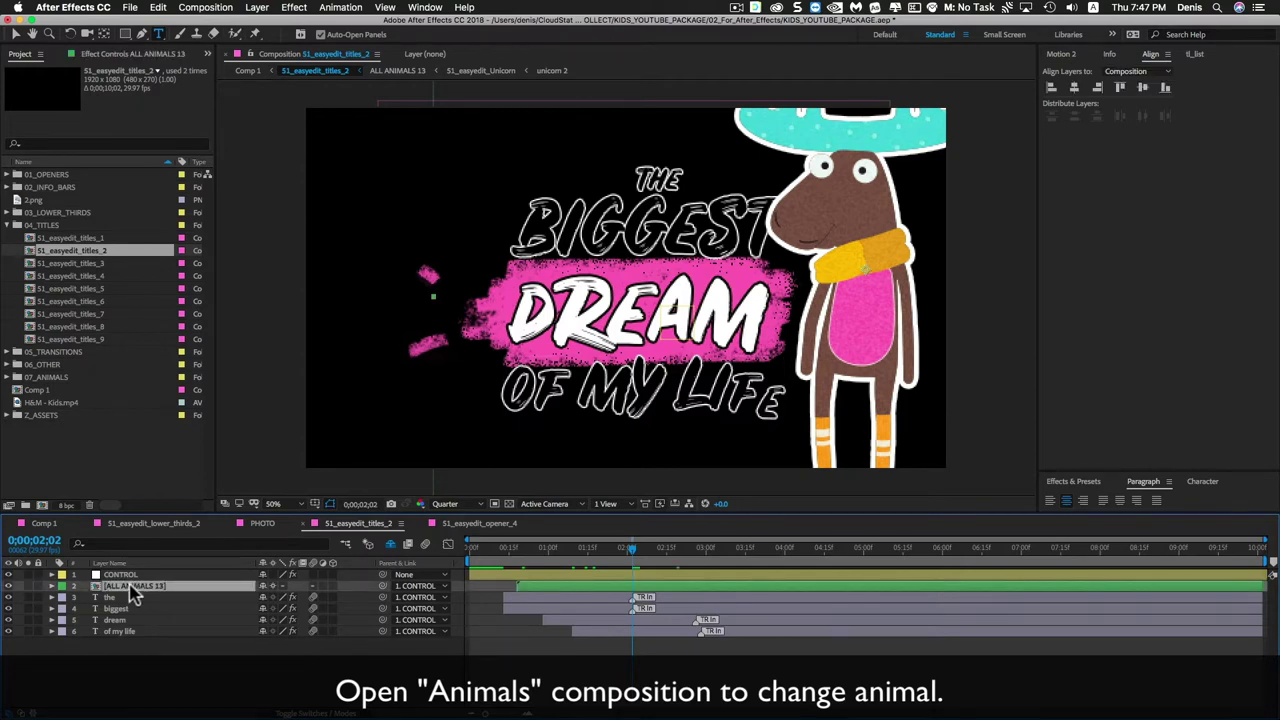
Open ALL ANIMALS 13 and set its ANIMAL slider to 15, the Elk.
double_click(138, 588)
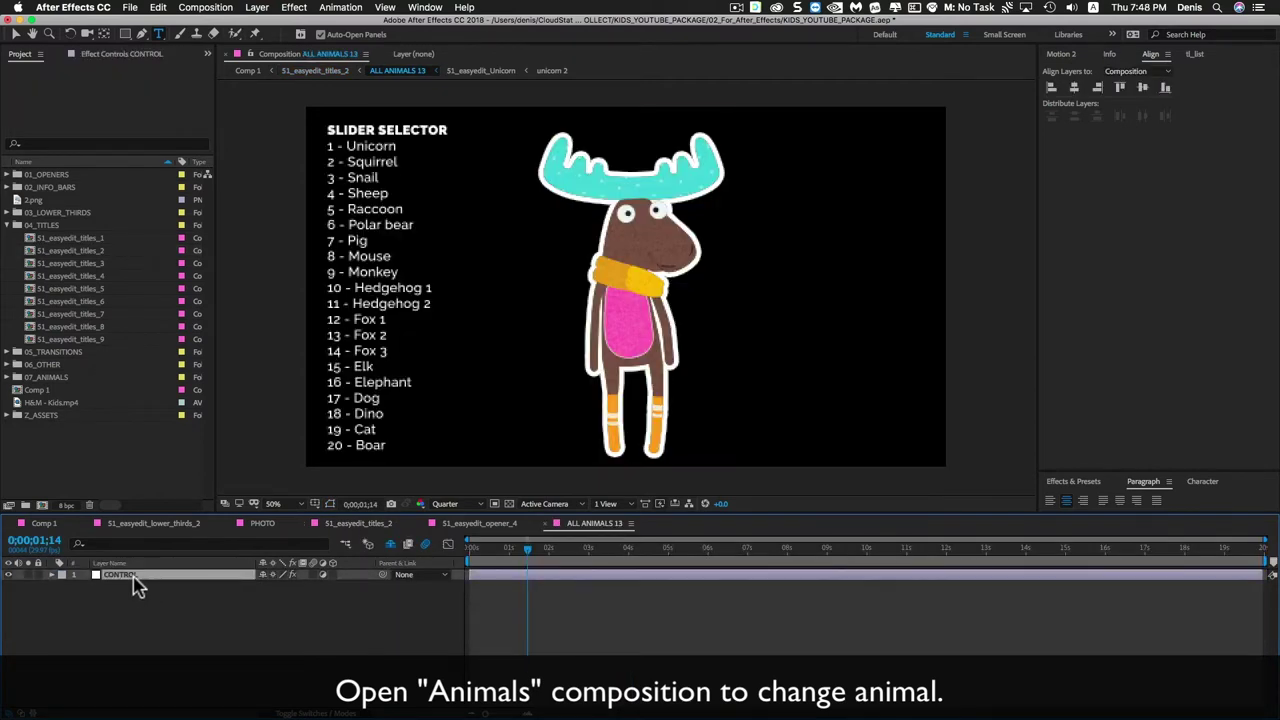
left_click(113, 56)
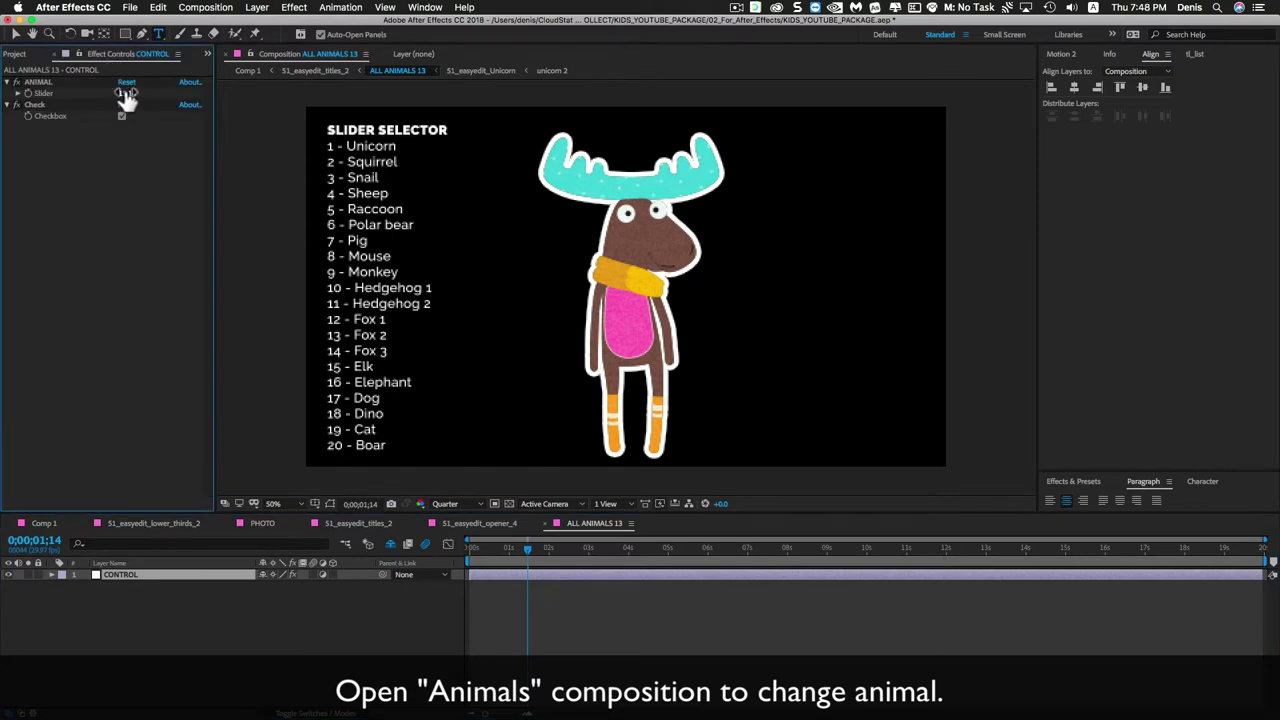
left_click_drag(126, 93, 126, 93)
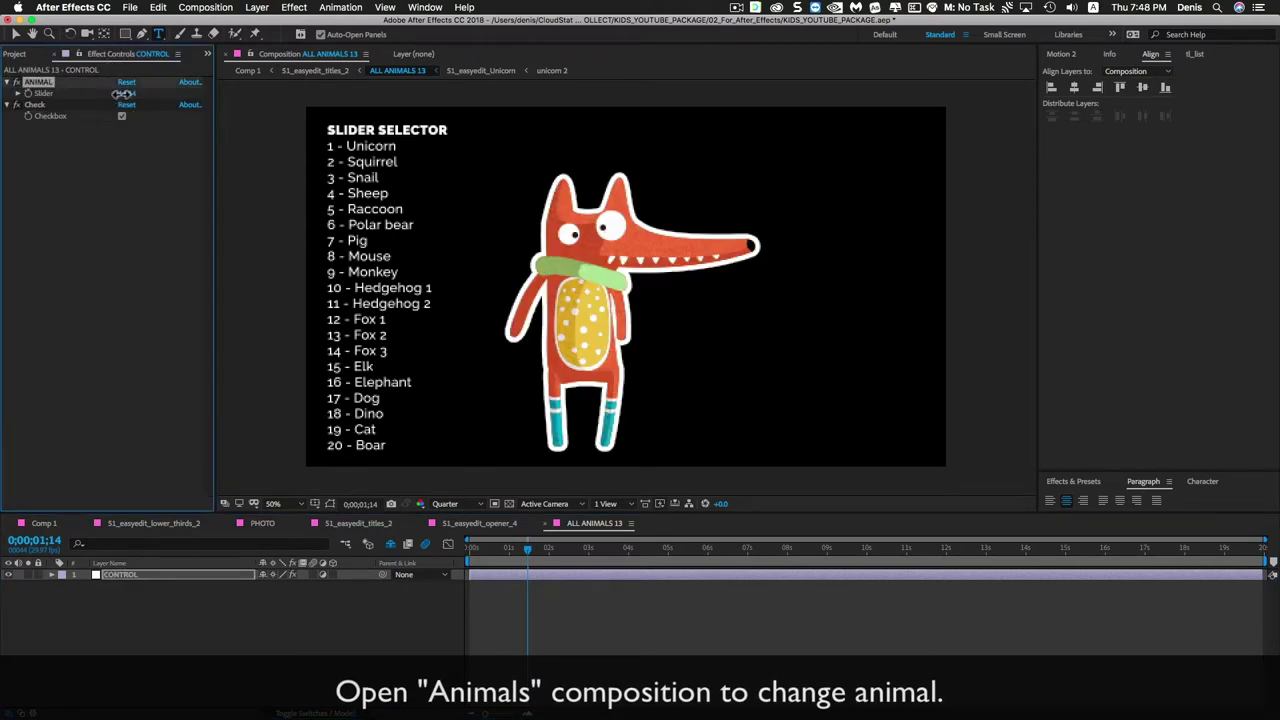
mouse_move(130, 93)
left_mouse_down()
mouse_move(172, 94)
mouse_move(88, 106)
mouse_move(120, 93)
left_mouse_up()
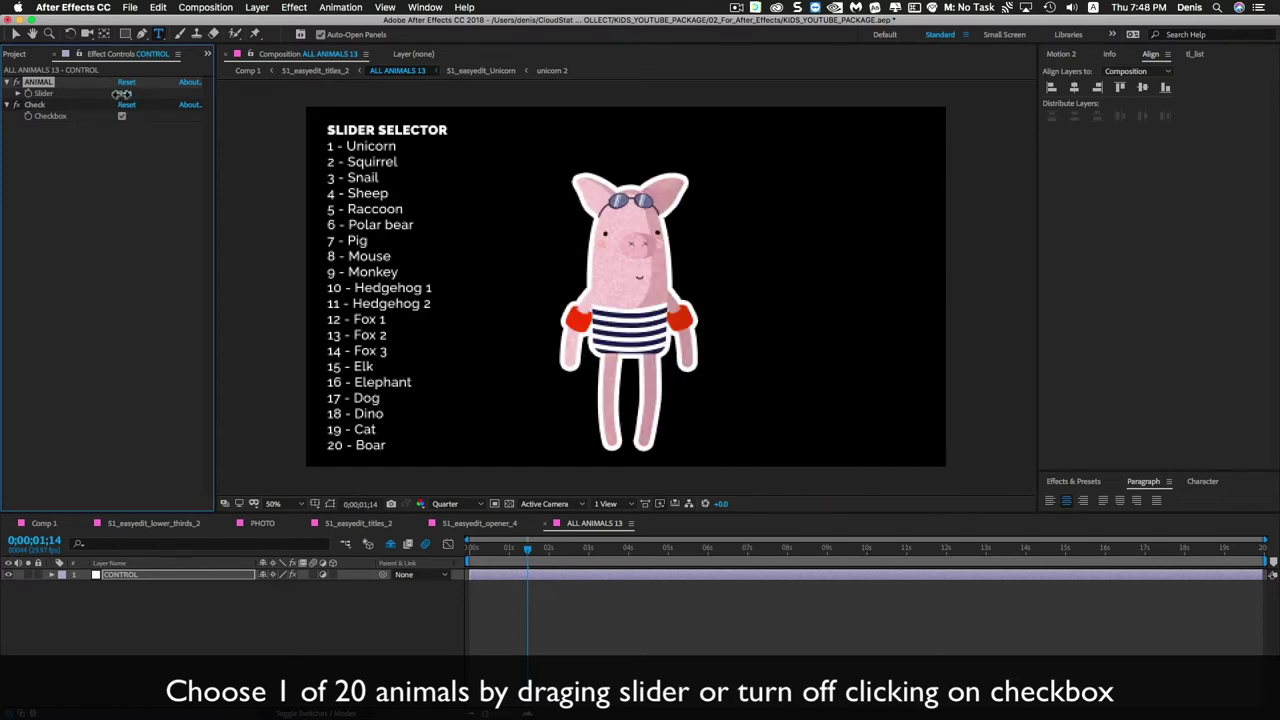
key("Return")
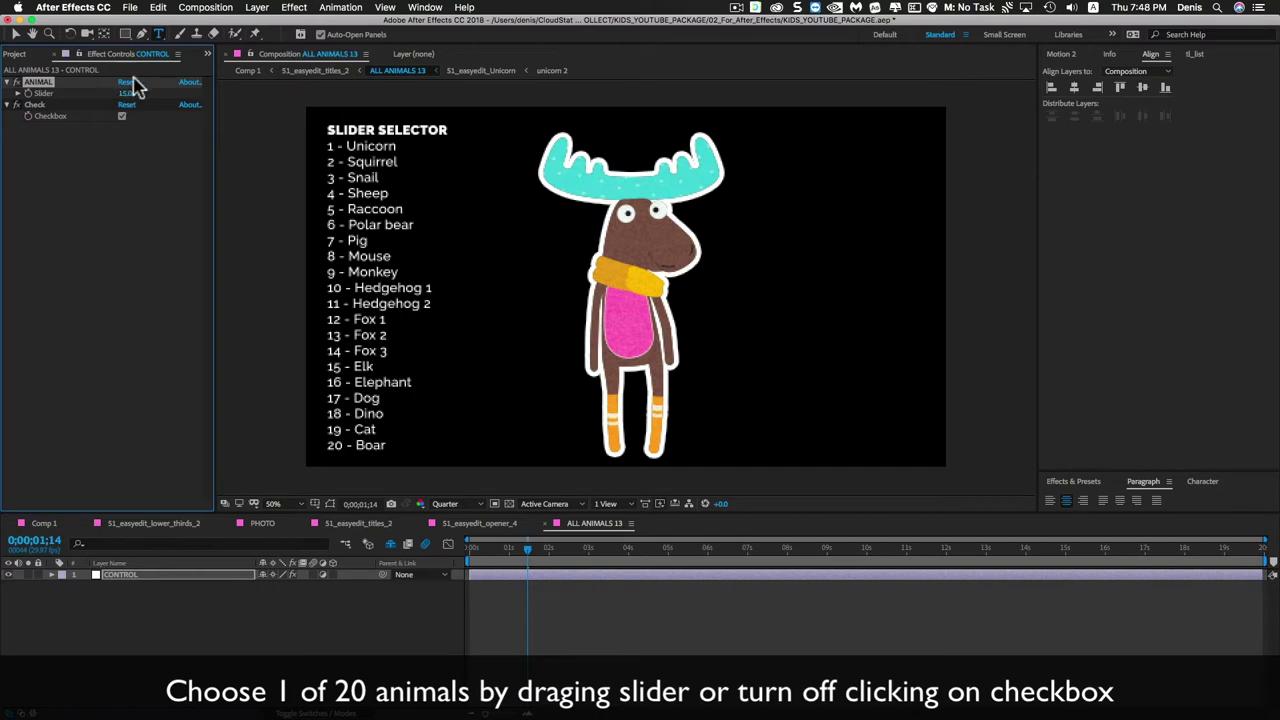
left_click(128, 247)
Toggle the Check checkbox, comparing in the title comp, to confirm the elk appears.
left_click(121, 117)
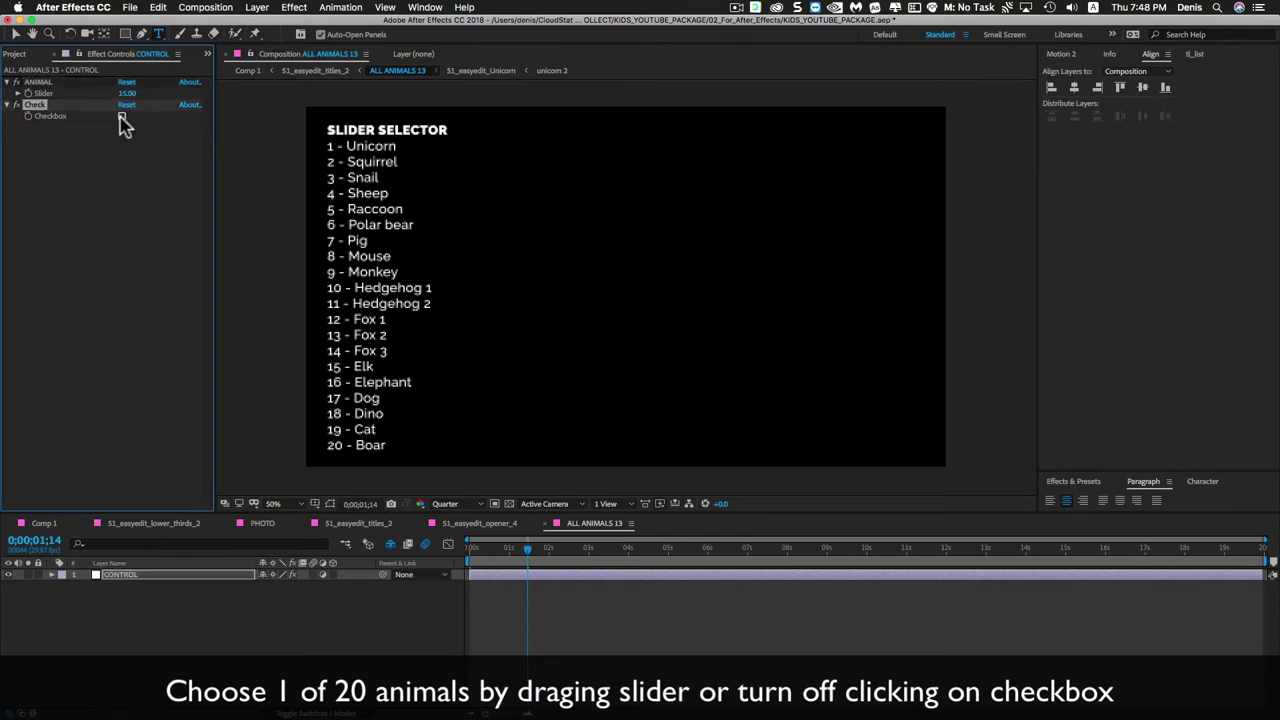
left_click(121, 116)
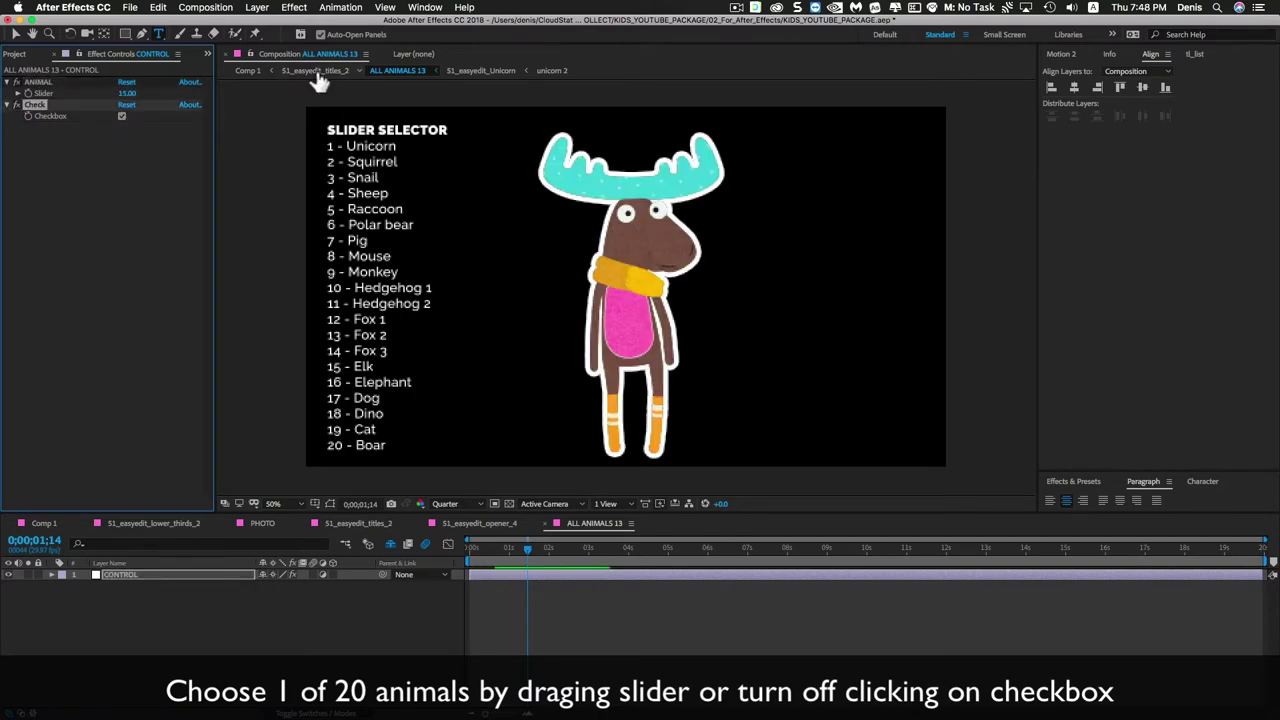
left_click(322, 72)
left_click(395, 72)
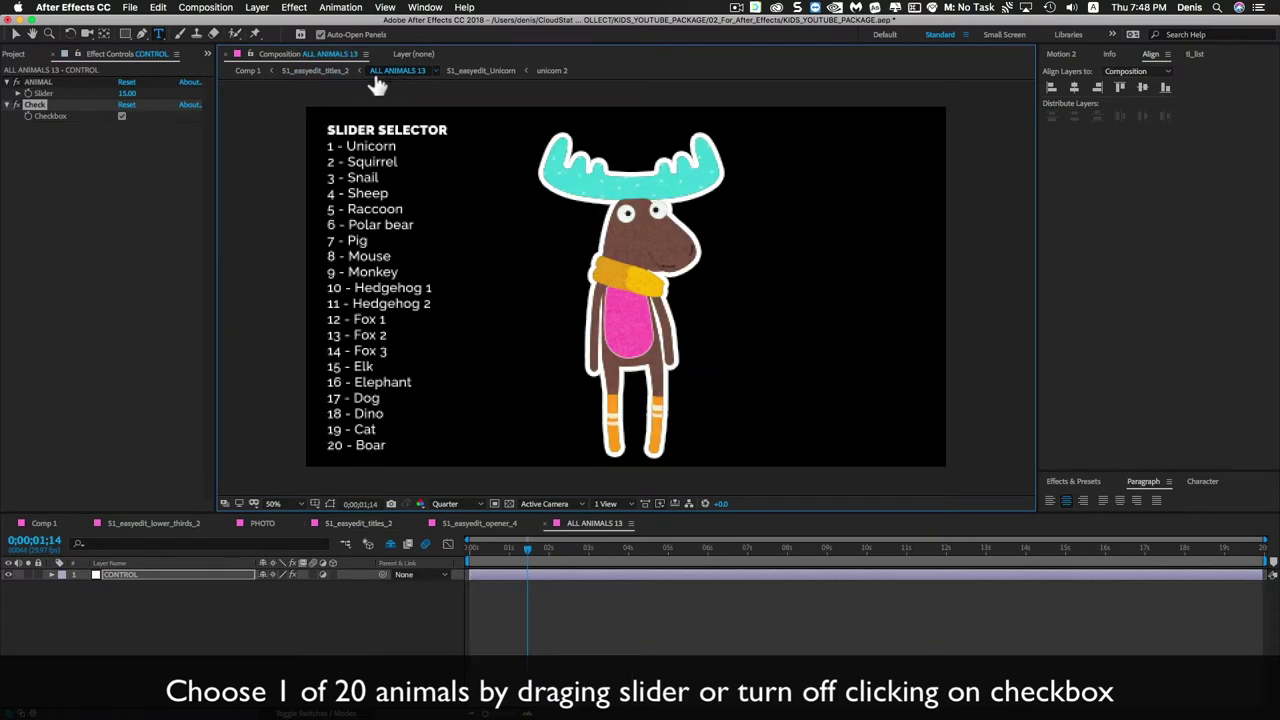
left_click(119, 118)
left_click(306, 74)
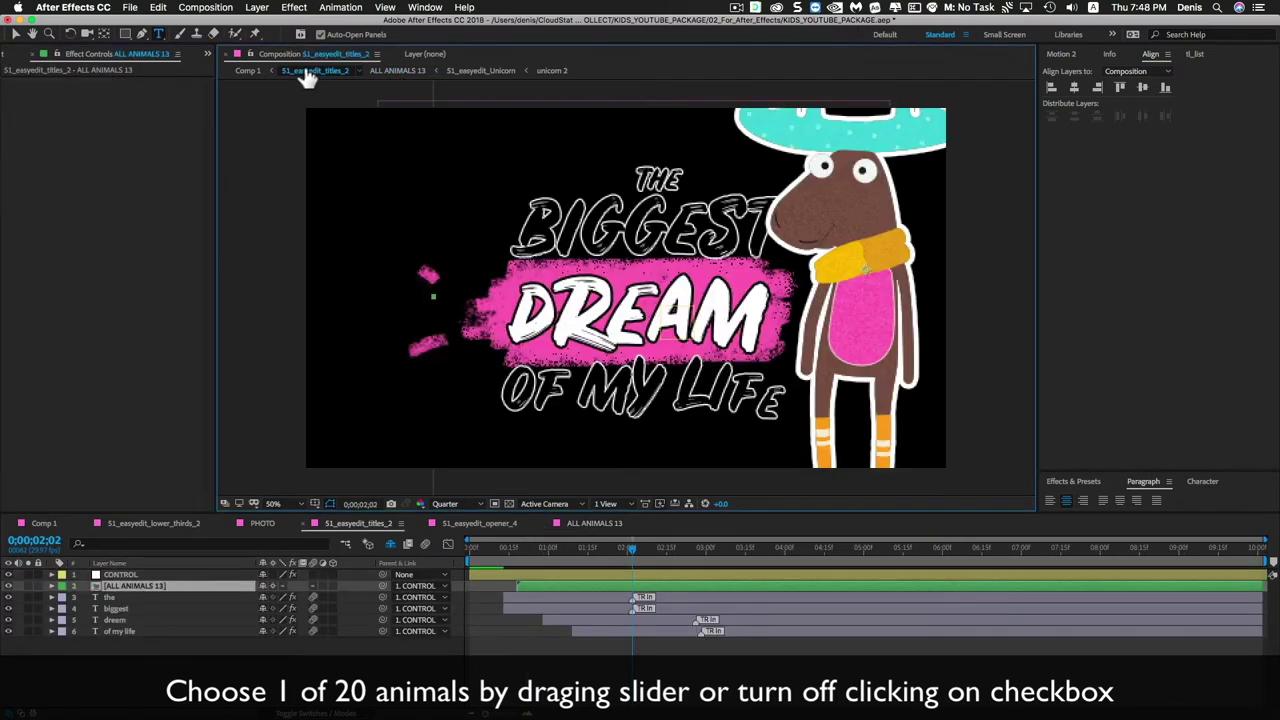
left_click(397, 72)
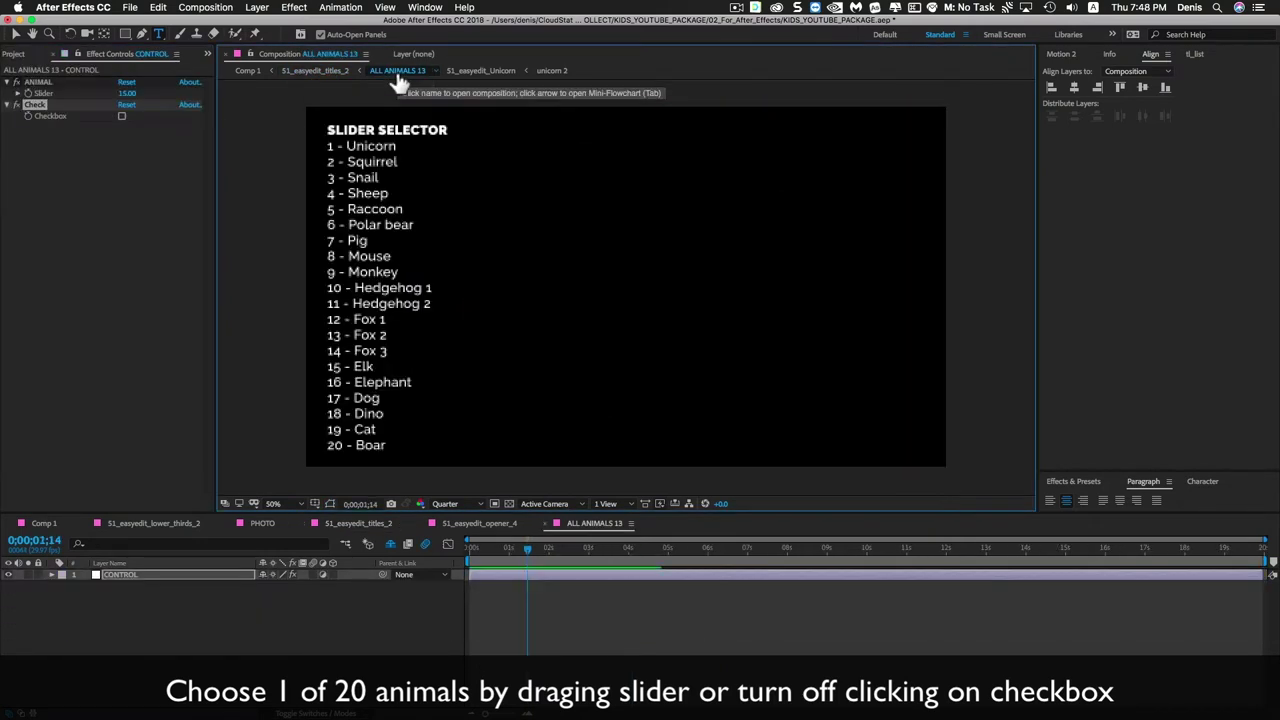
left_click(121, 116)
left_click(308, 74)
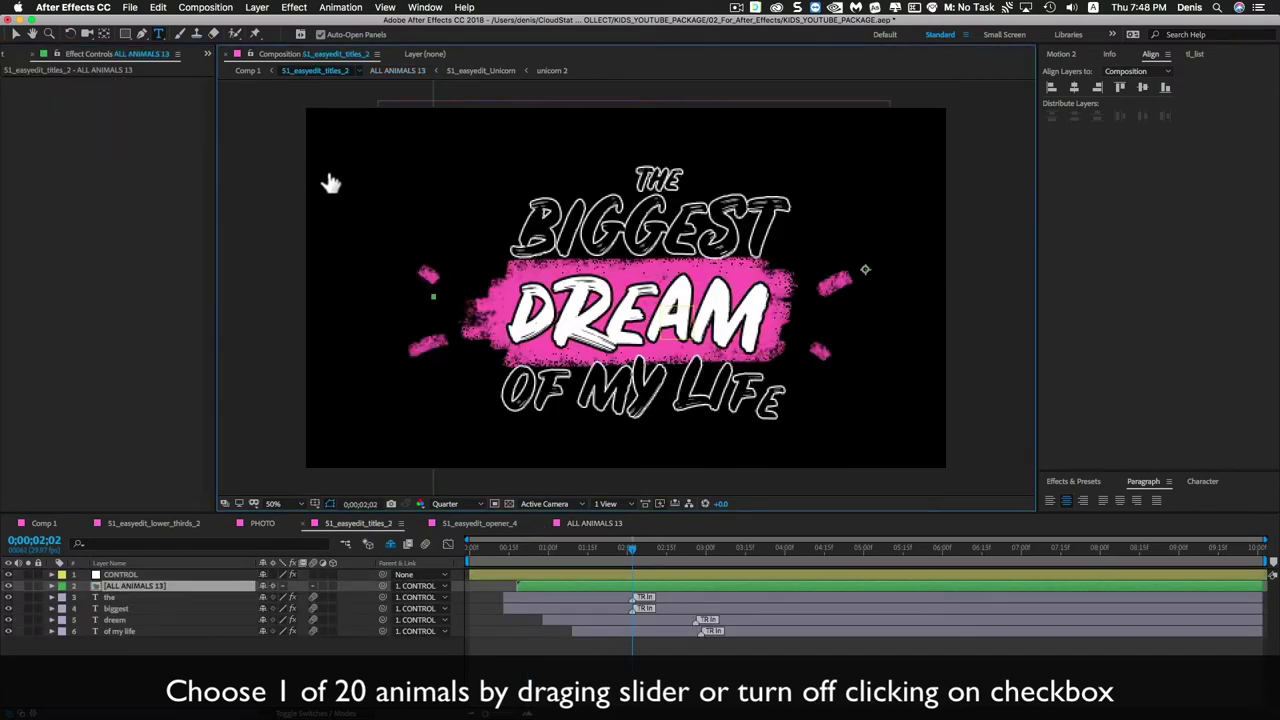
left_click(236, 660)
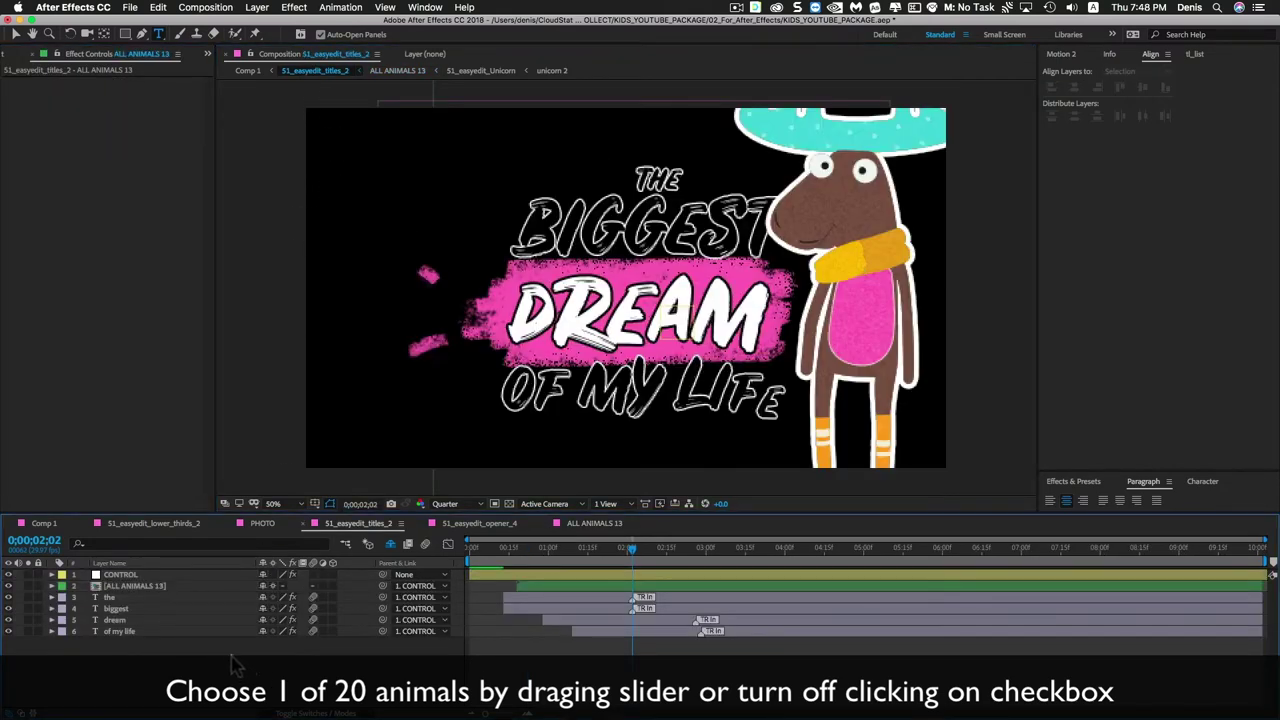
Return to Comp 1 and preview it from the start, showing the magenta title and elk over the kids footage.
left_click(250, 72)
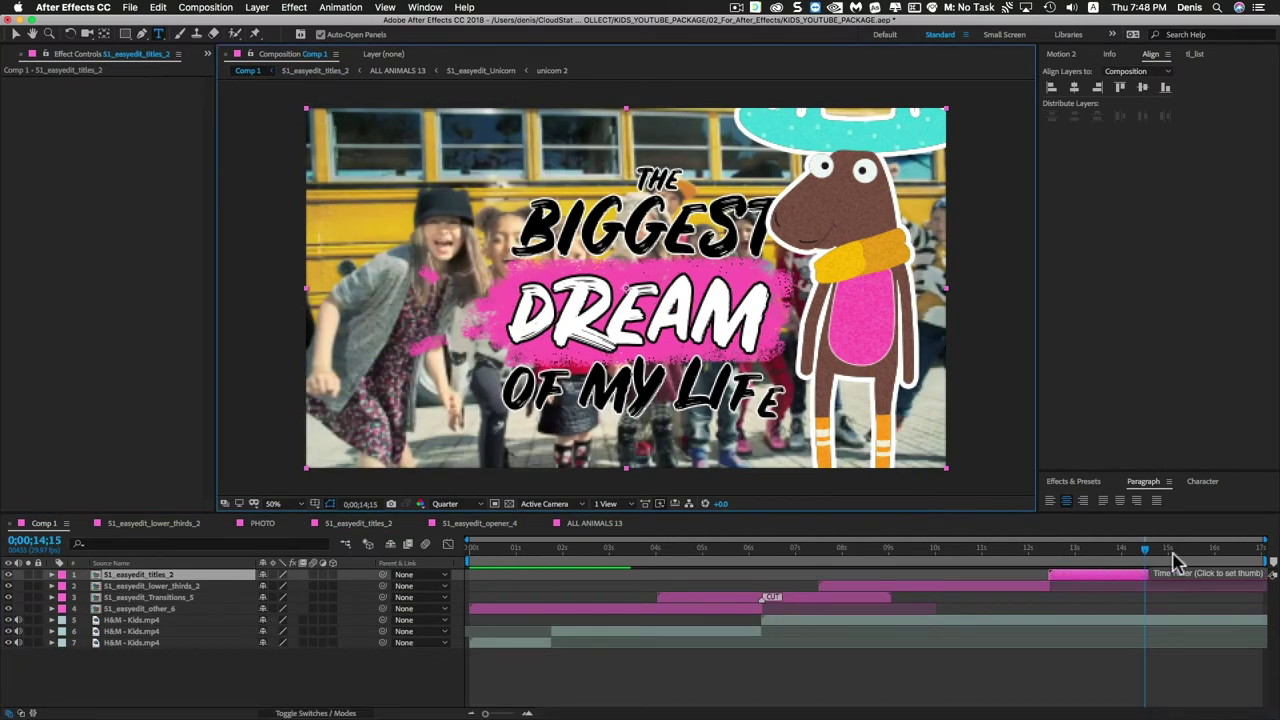
key("Home")
key("space")
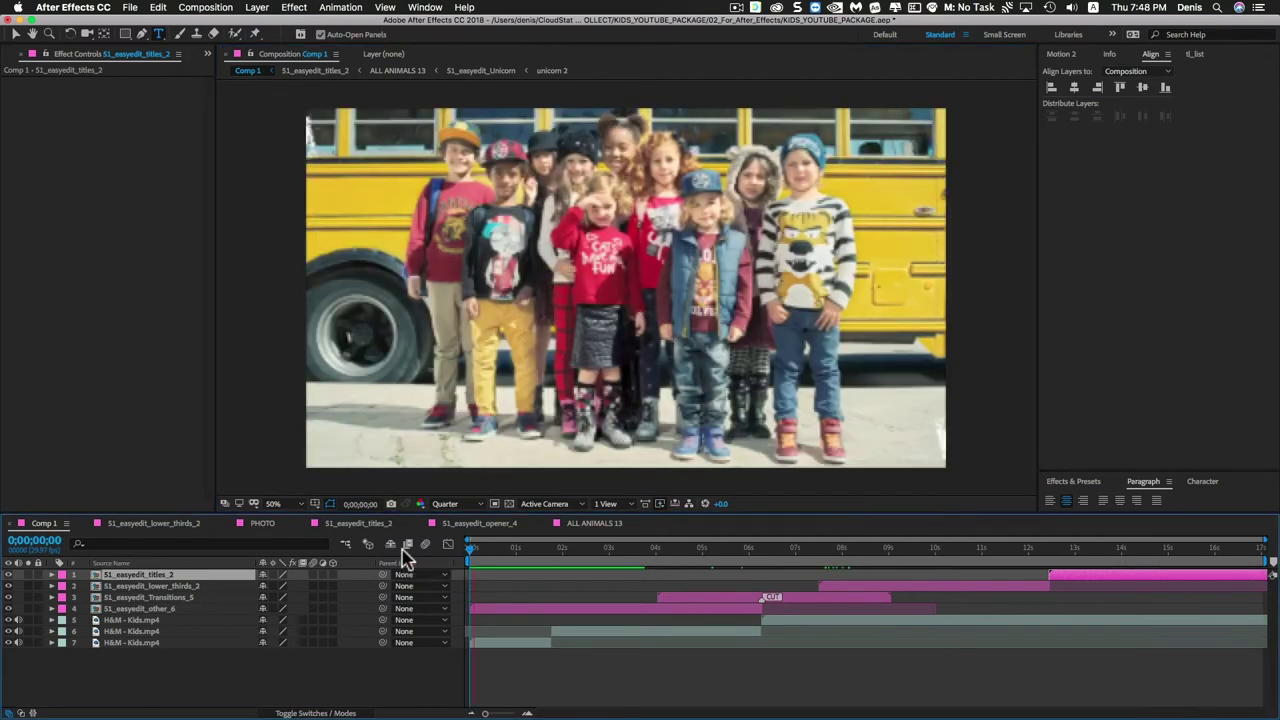